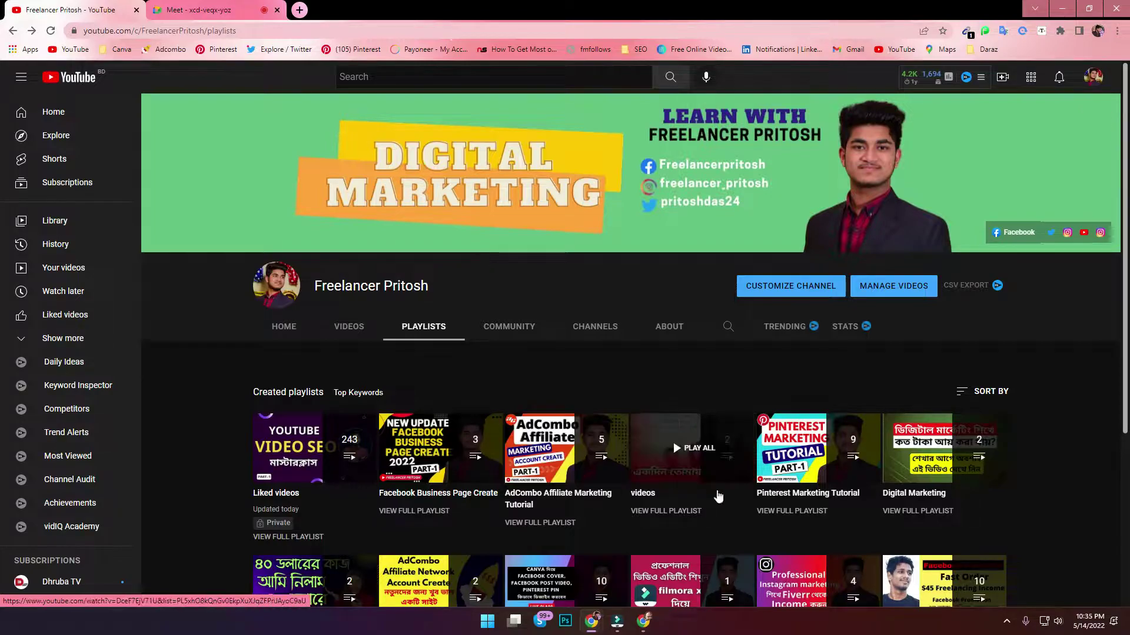
Switch to the Chrome window showing the Gmail inbox and replace the inbox with a blank new tab.
left_click(643, 623)
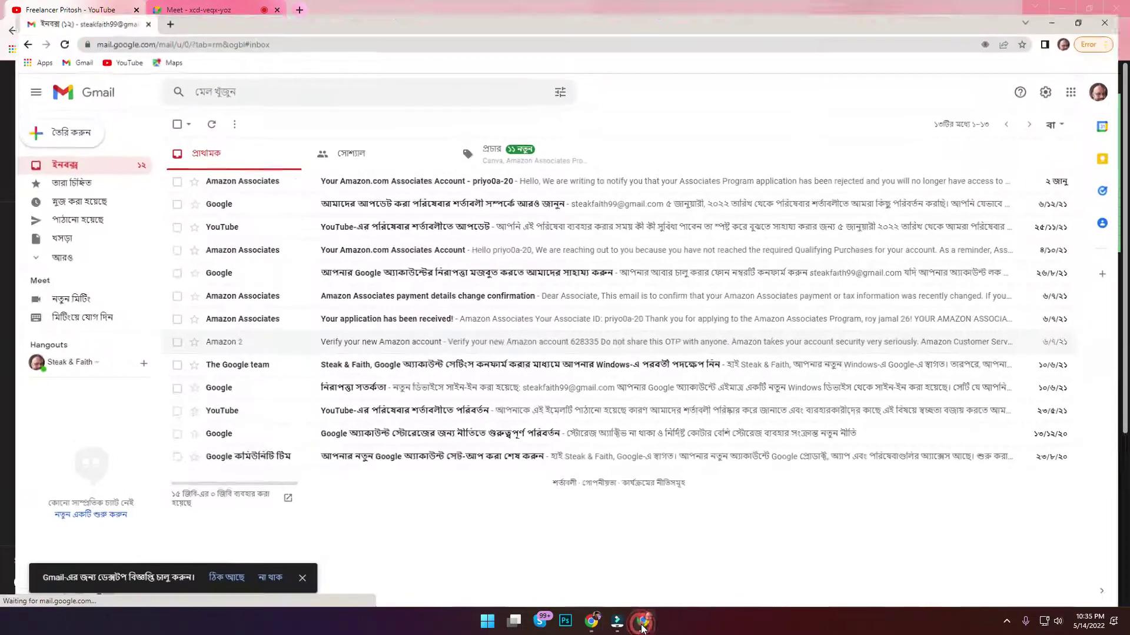
left_click(298, 579)
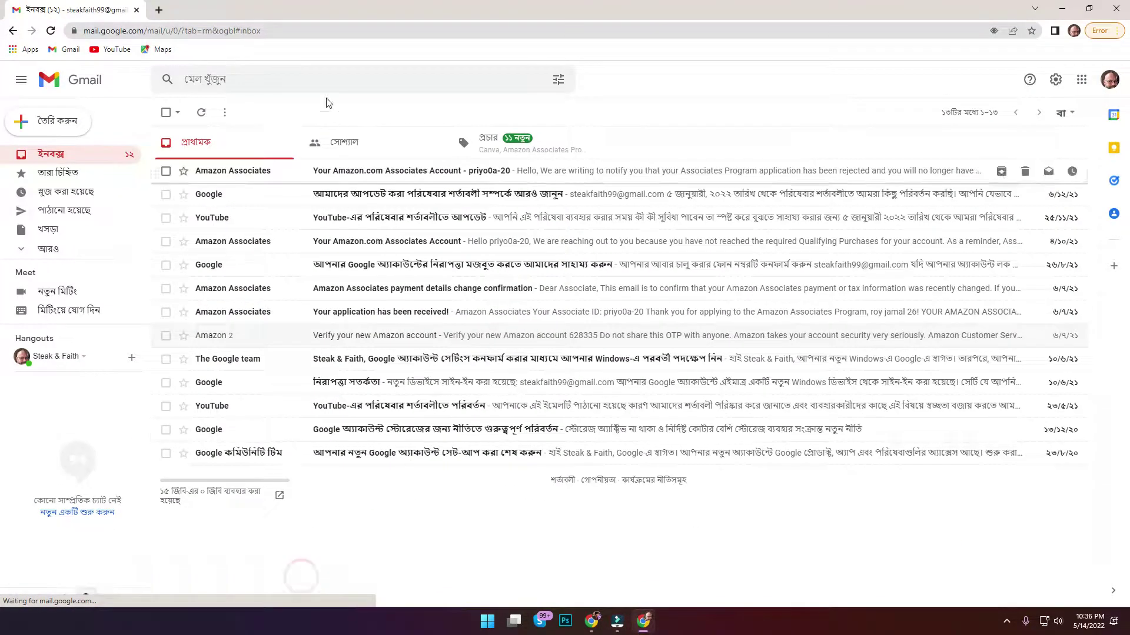
left_click(159, 10)
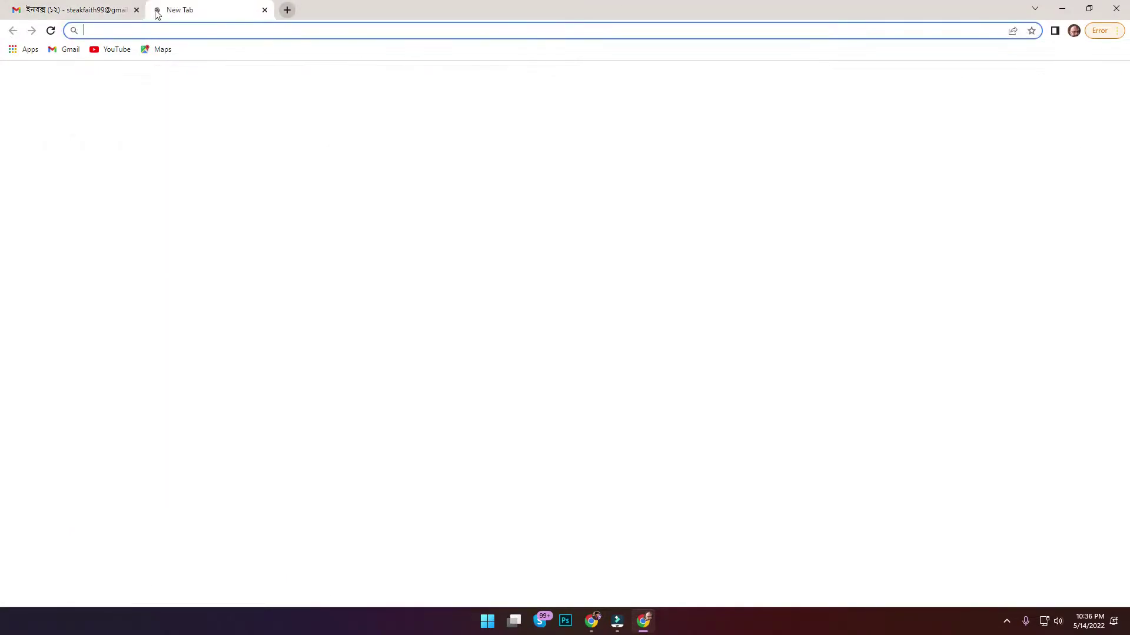
left_click(137, 11)
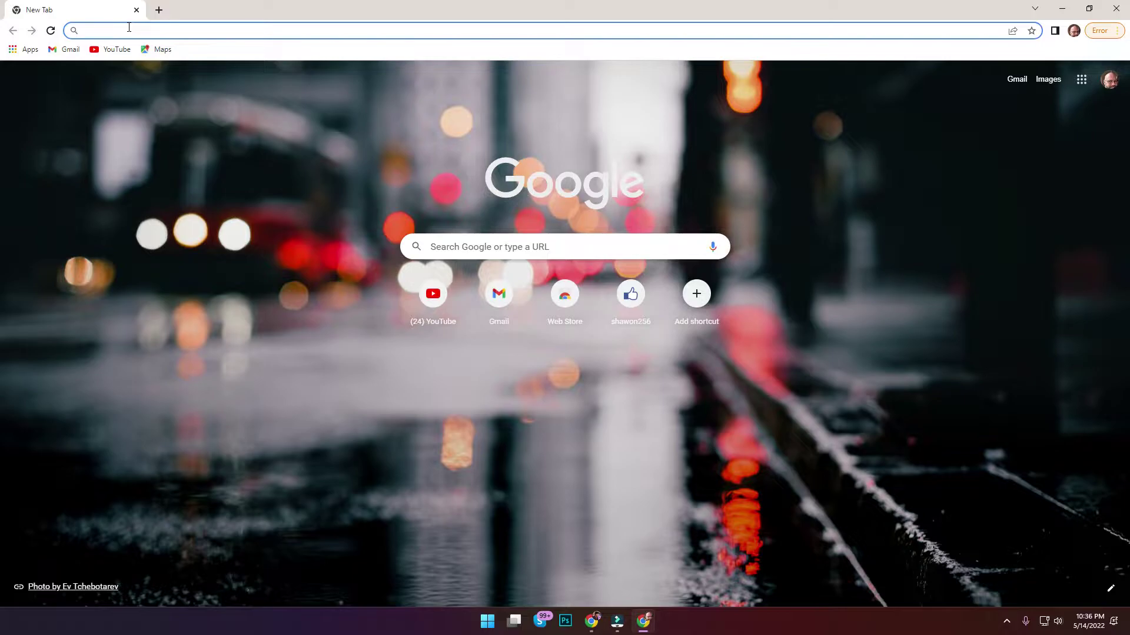
Search the web for "pinterst".
left_click(128, 30)
type("pinters")
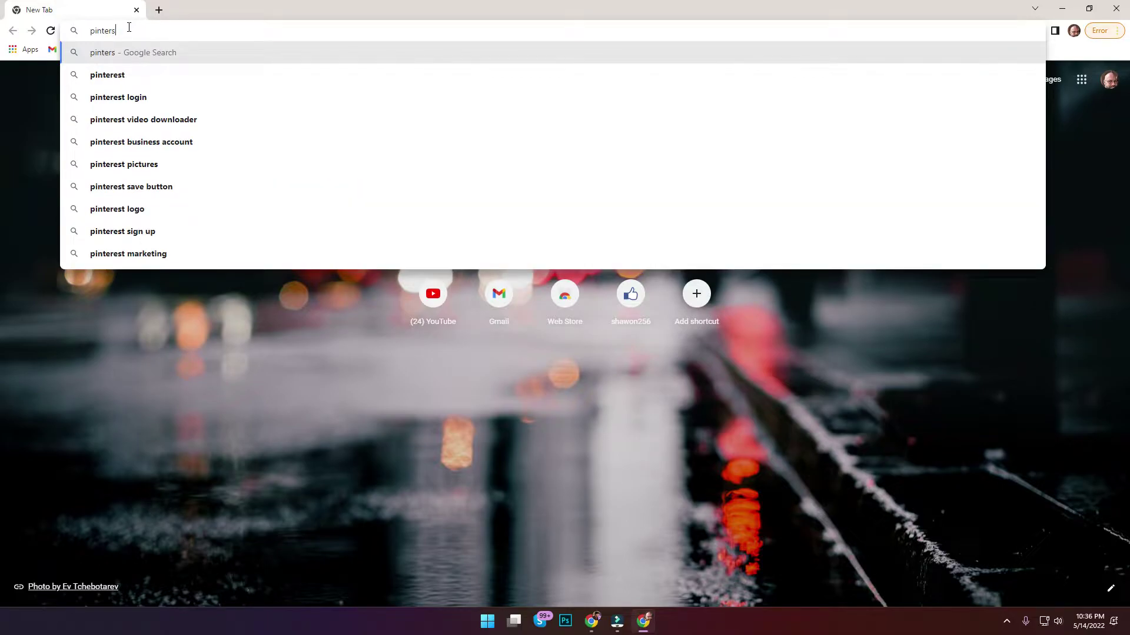
type("t")
key("BackSpace")
type("t")
key("Return")
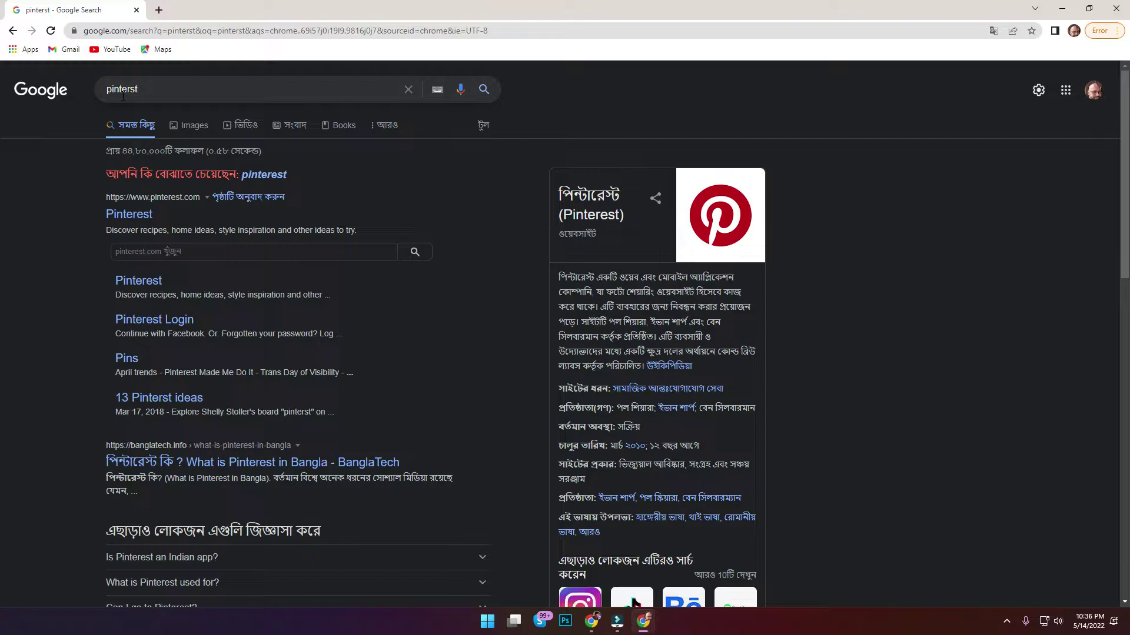
Correct the search term to "pinterest" and open the pinterest.com website from the results.
left_click(130, 91)
type("e")
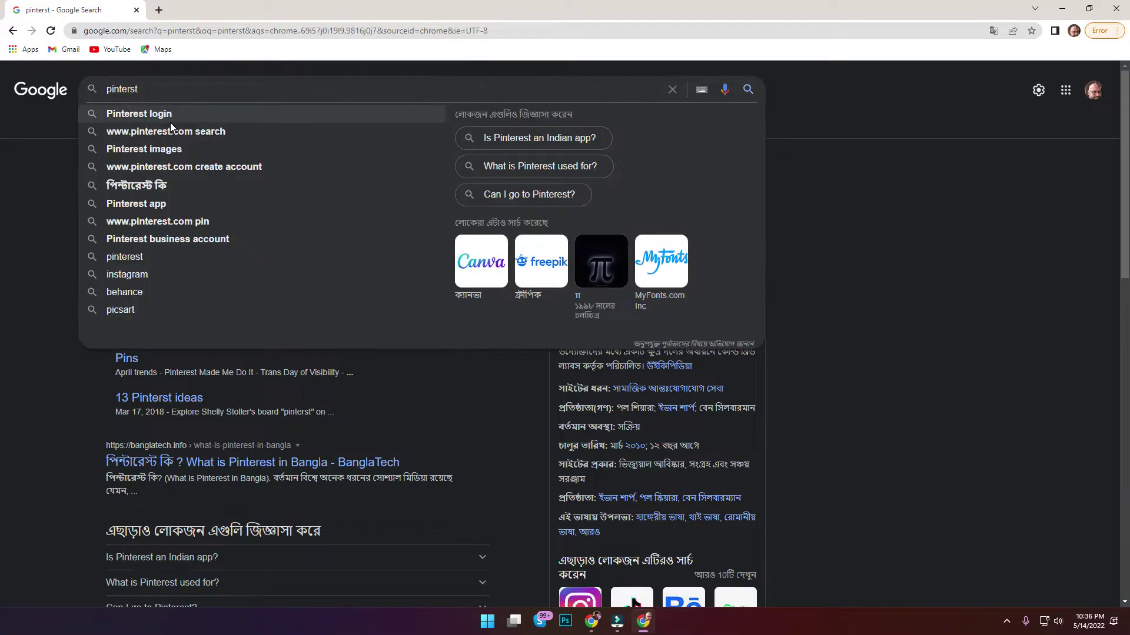
key("Return")
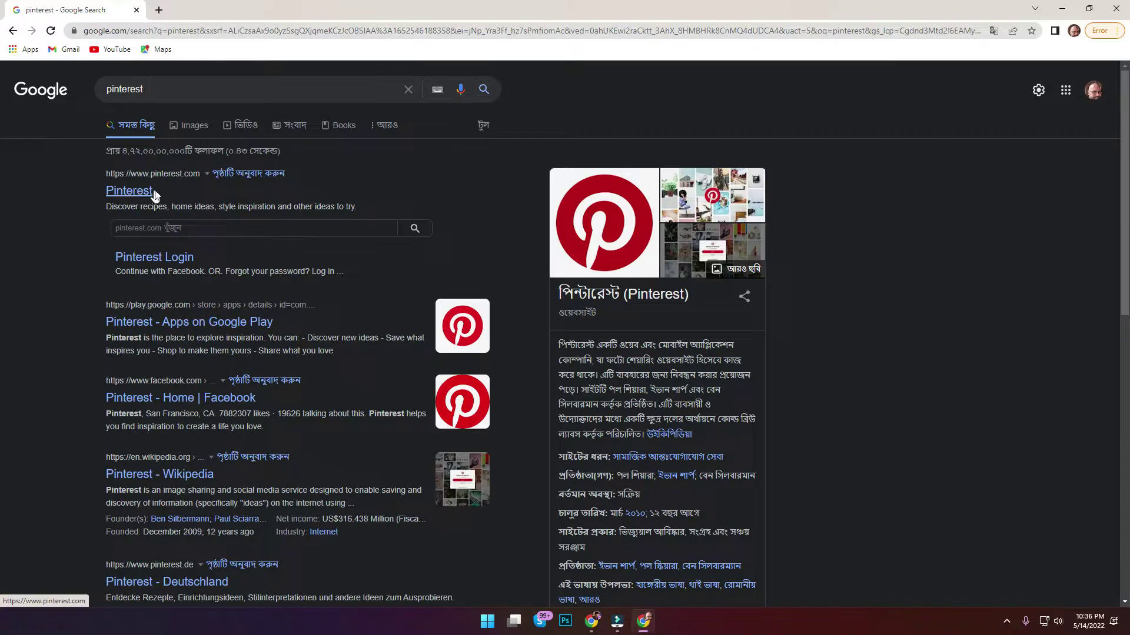
left_click(125, 191)
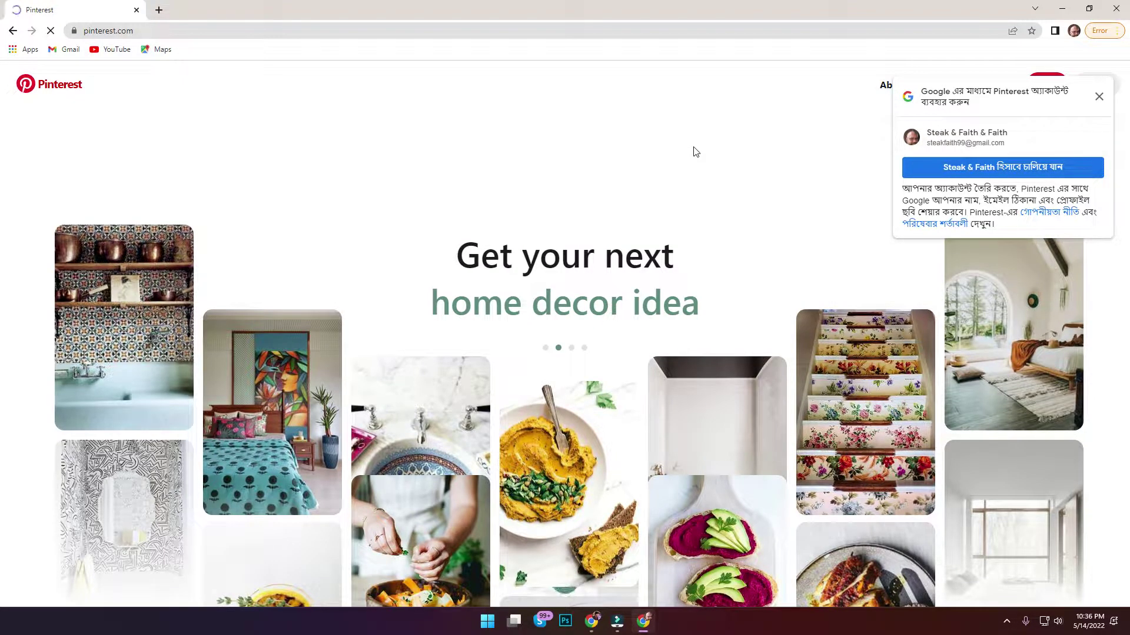
Switch to the YouTube window, play the Pinterest Marketing Tutorial playlist and pause its first video.
mouse_move(591, 623)
left_click(553, 566)
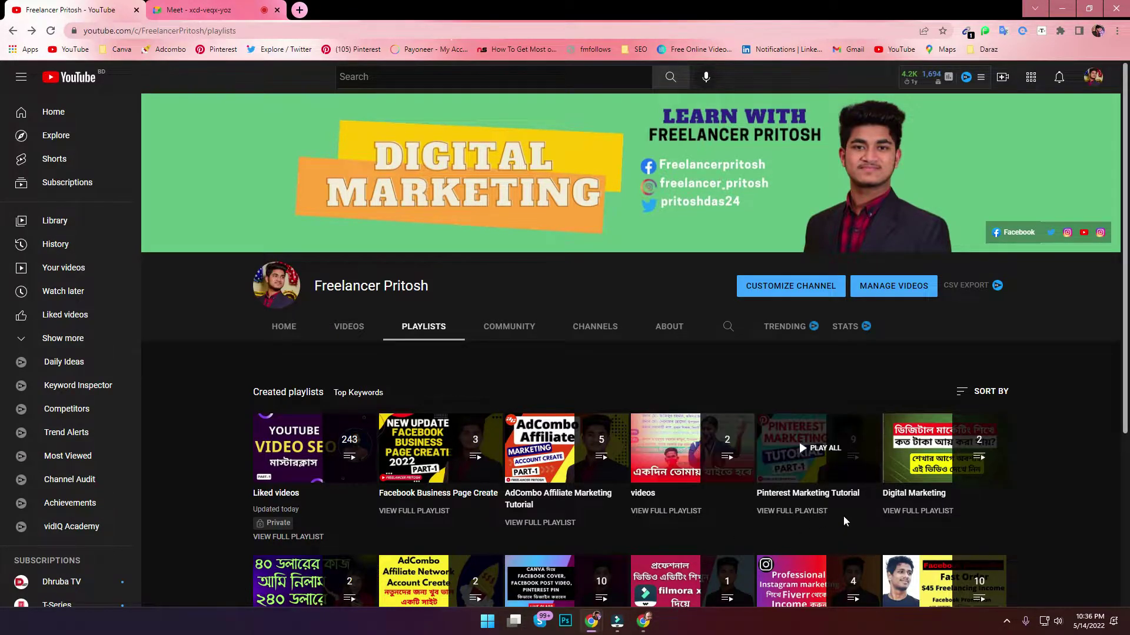
left_click(807, 460)
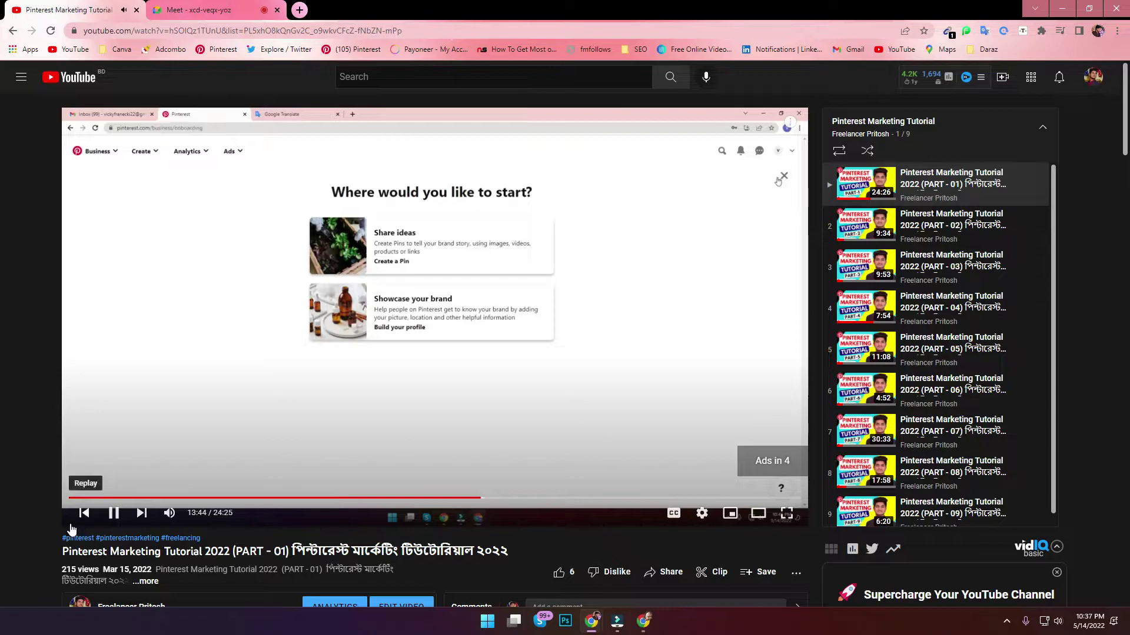
left_click(107, 516)
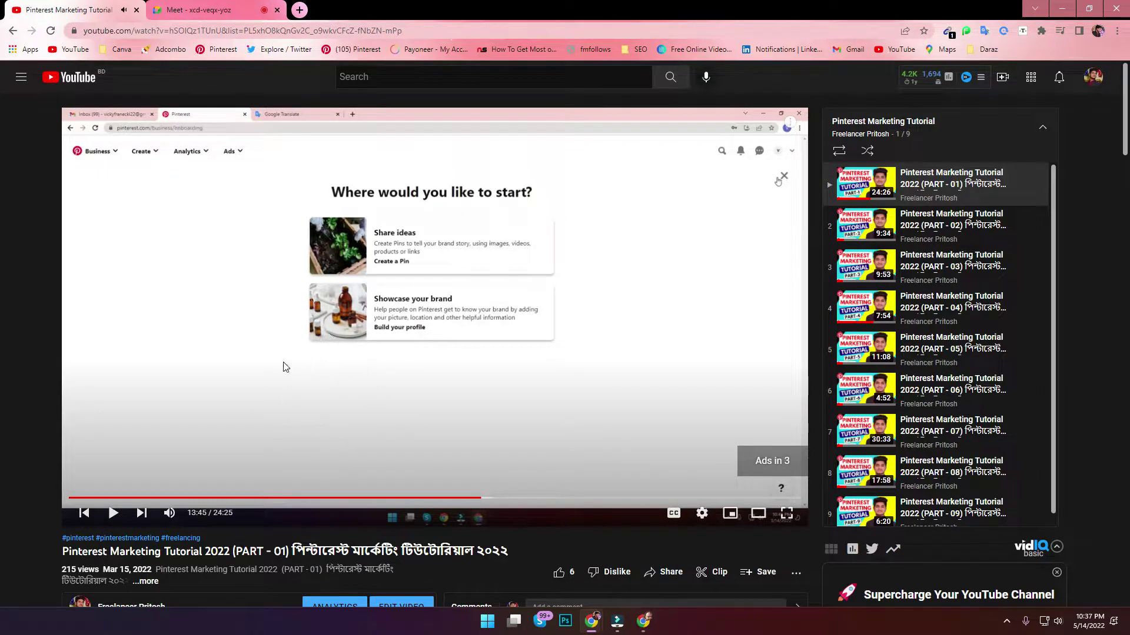
Go back to the channel's playlists and close the mini player.
scroll(297, 364, "down", 3)
left_click(13, 31)
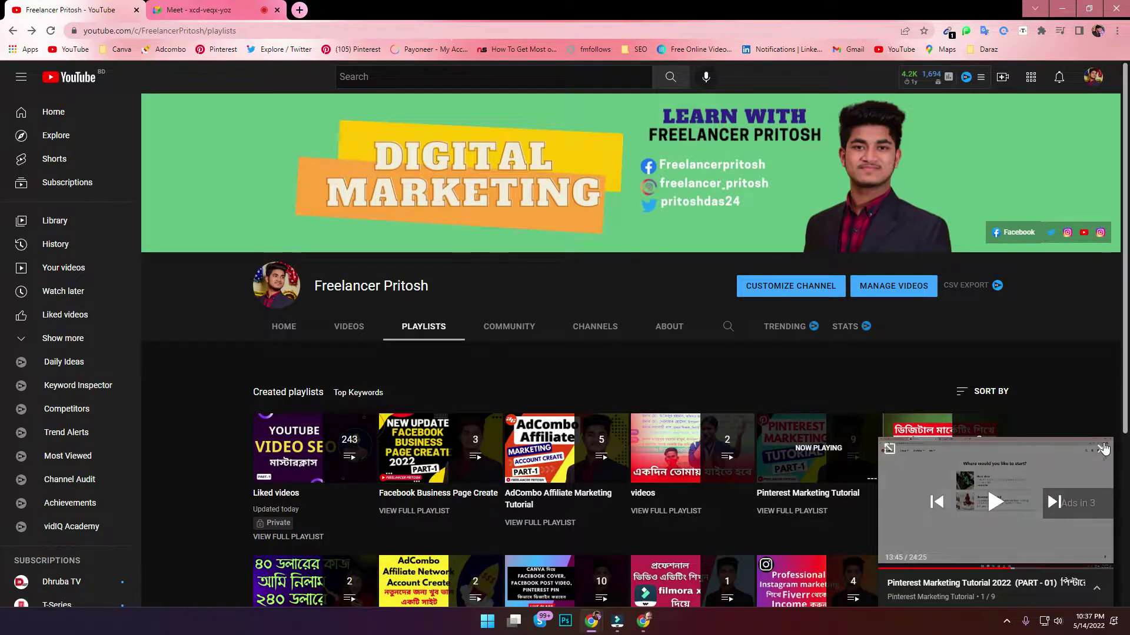
left_click(1104, 447)
Look through the channel's uploaded videos down to the older Pinterest tutorials, including the Pinterest DNS Server Problem Solve video.
left_click(335, 330)
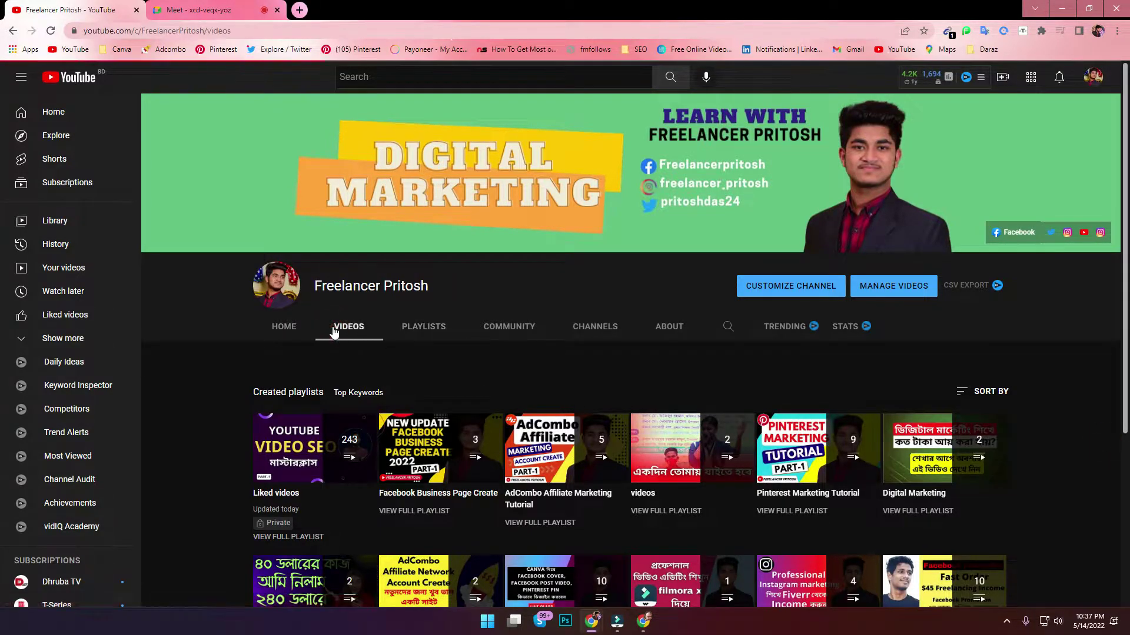
scroll(610, 409, "down", 10)
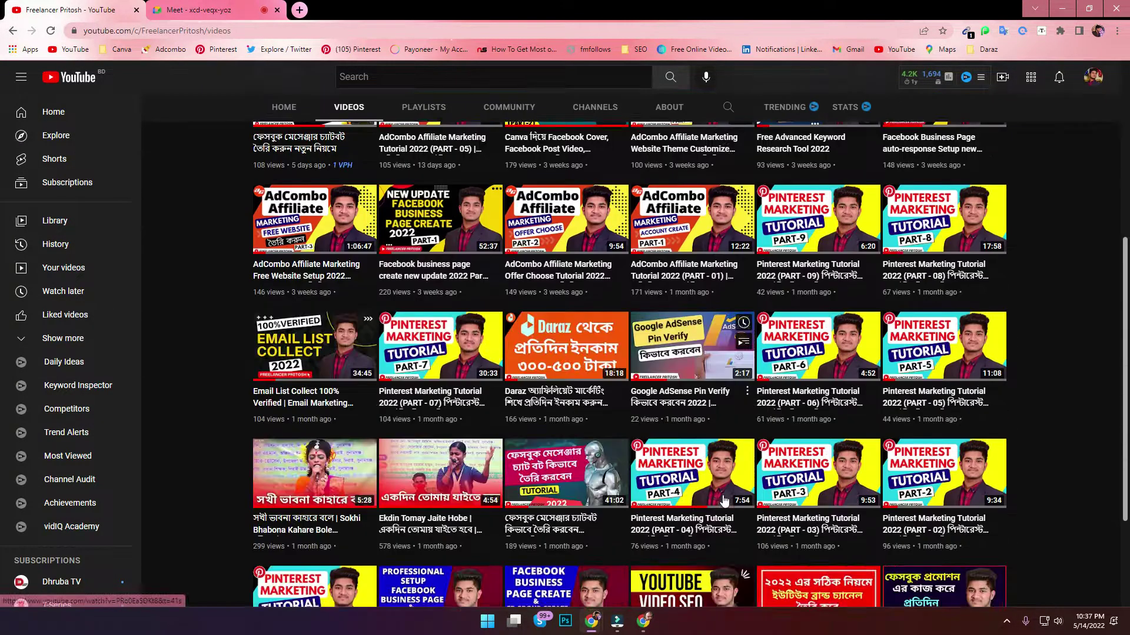
scroll(612, 406, "down", 10)
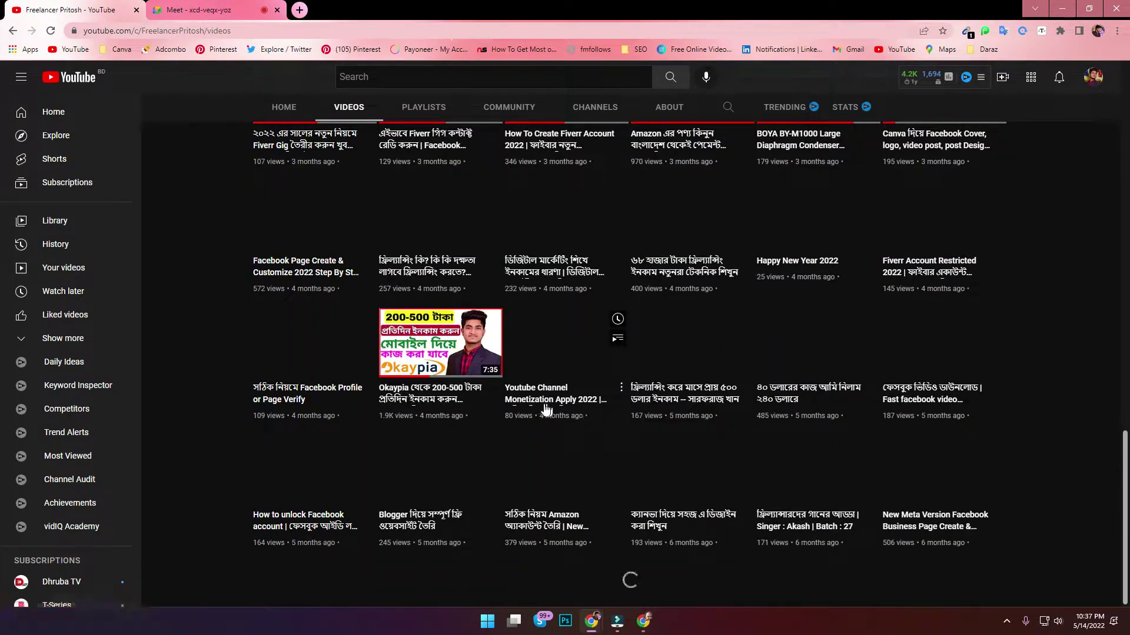
scroll(575, 338, "down", 10)
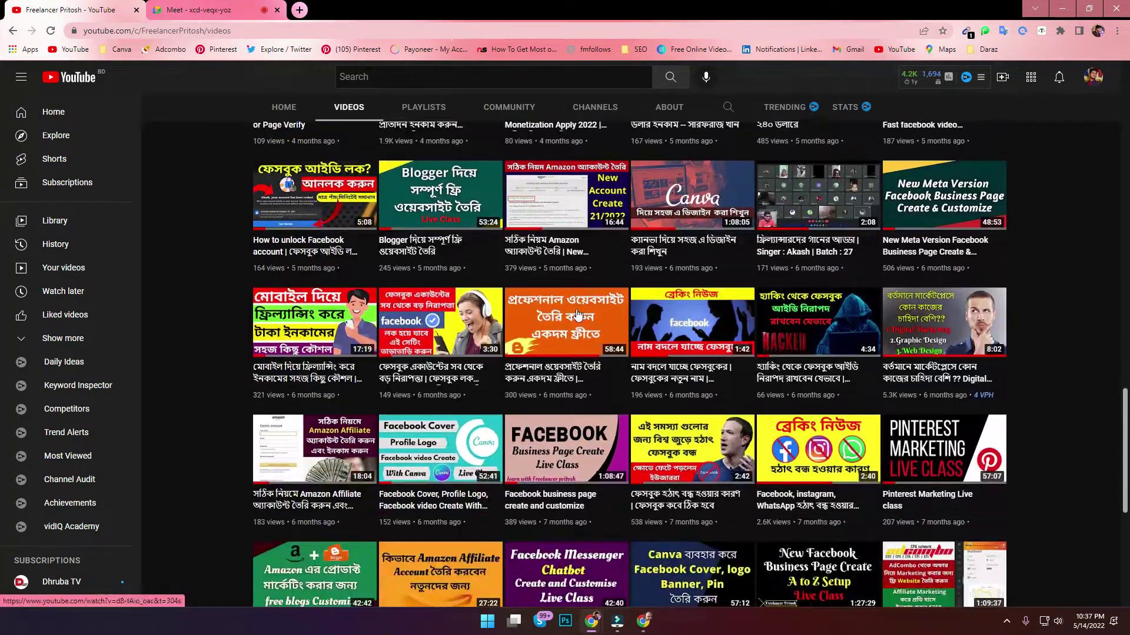
scroll(577, 326, "down", 3)
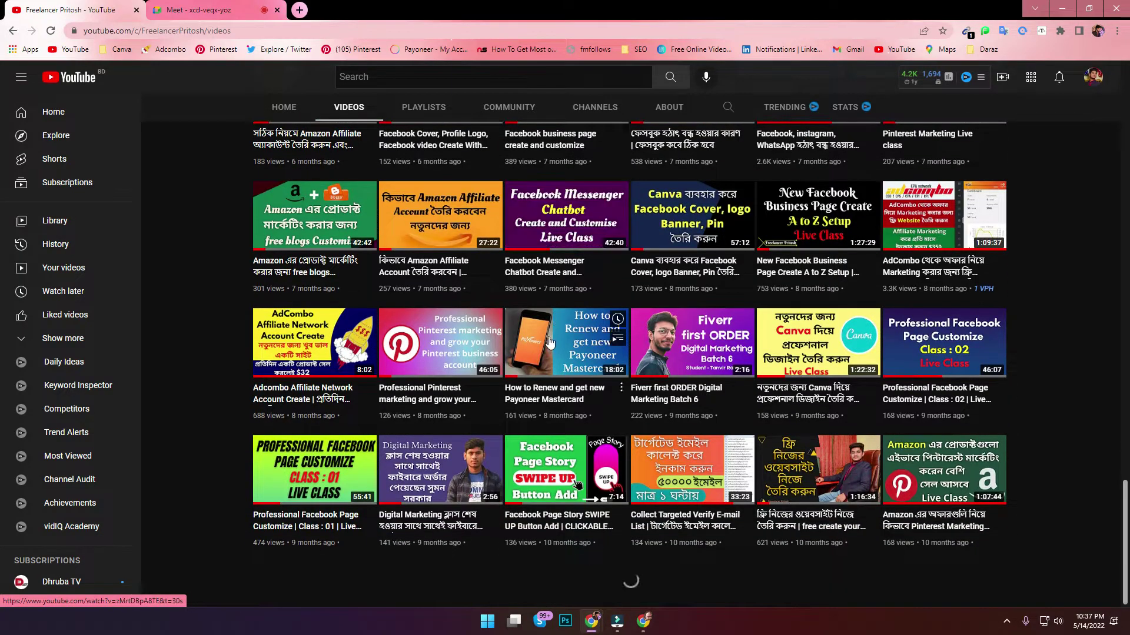
scroll(551, 332, "down", 10)
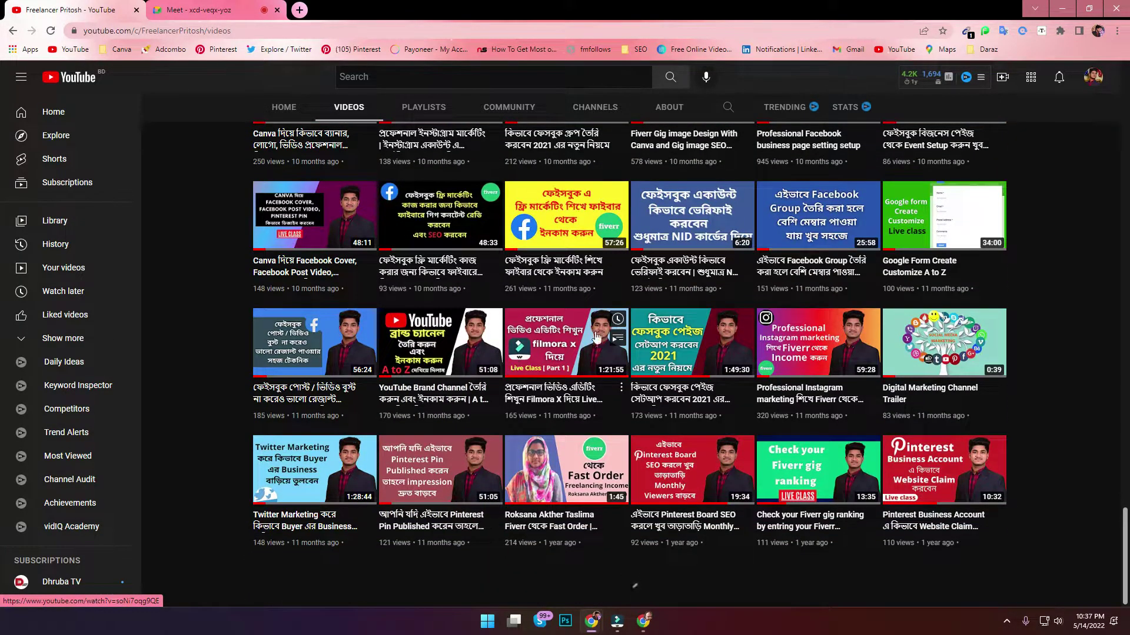
scroll(559, 344, "down", 3)
scroll(566, 342, "down", 10)
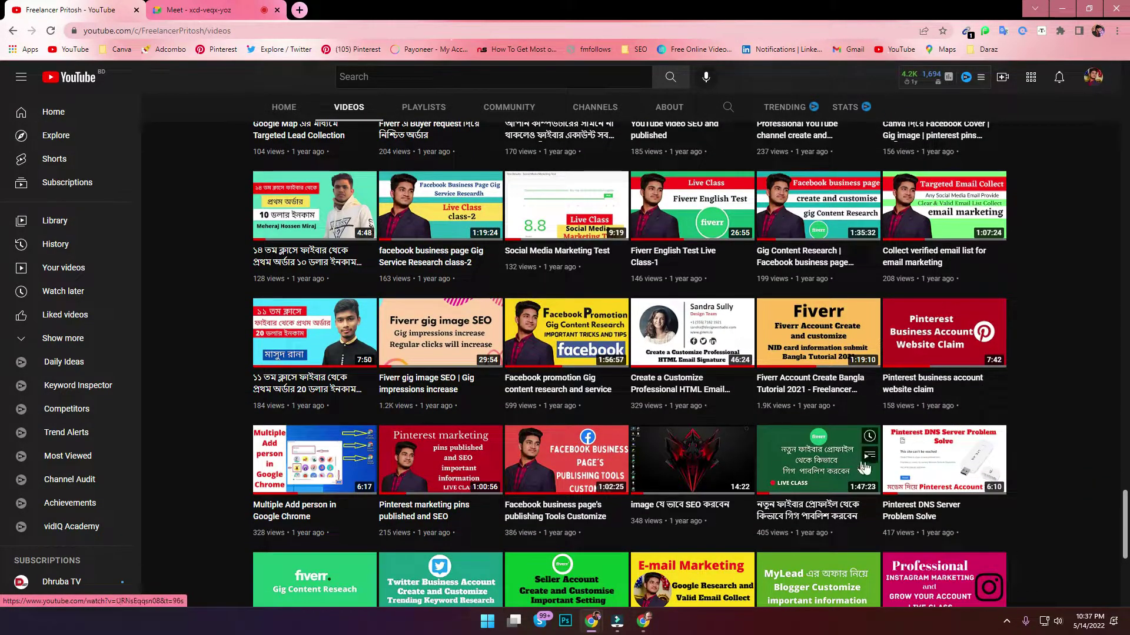
scroll(1064, 479, "down", 4)
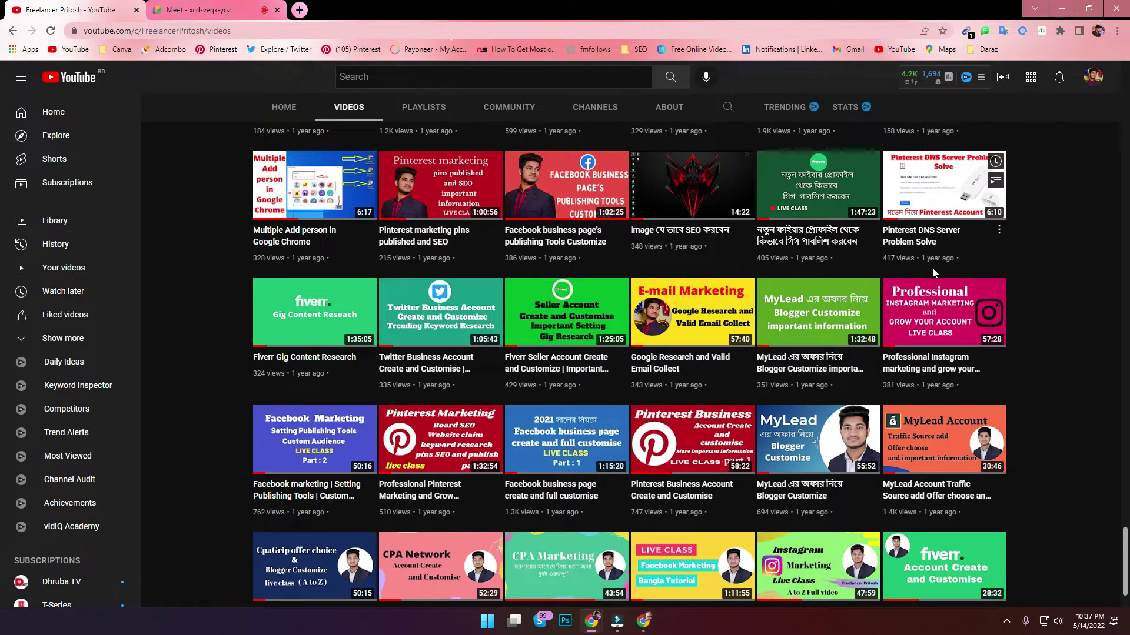
scroll(1010, 320, "up", 2)
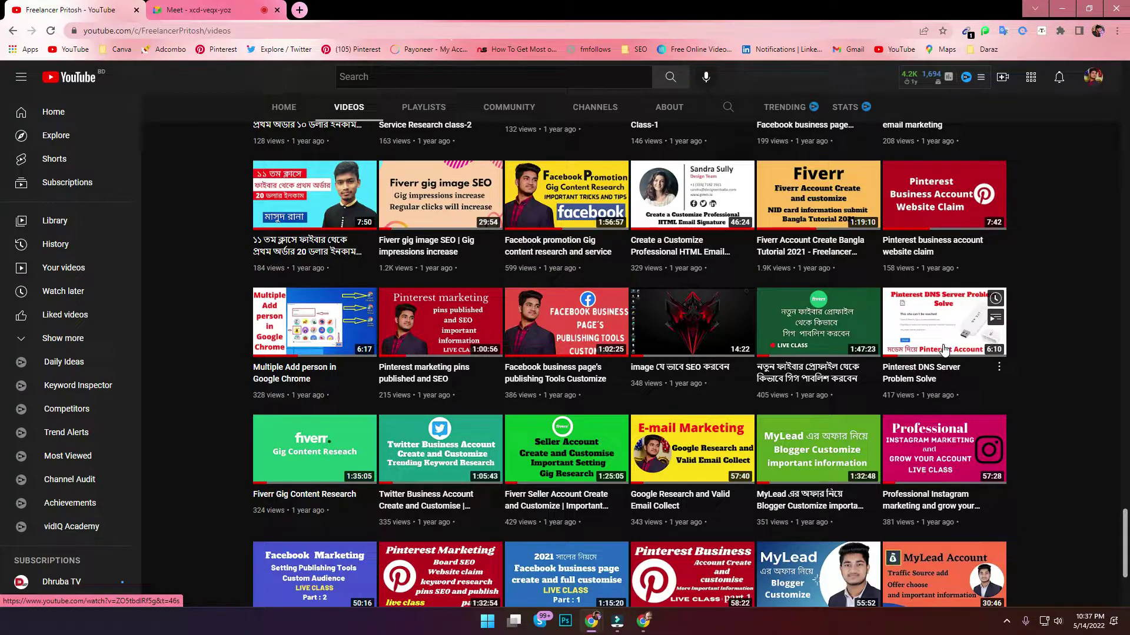
Return to the Pinterest window and dismiss the prompt to continue with the Google account.
key("ctrl+Tab")
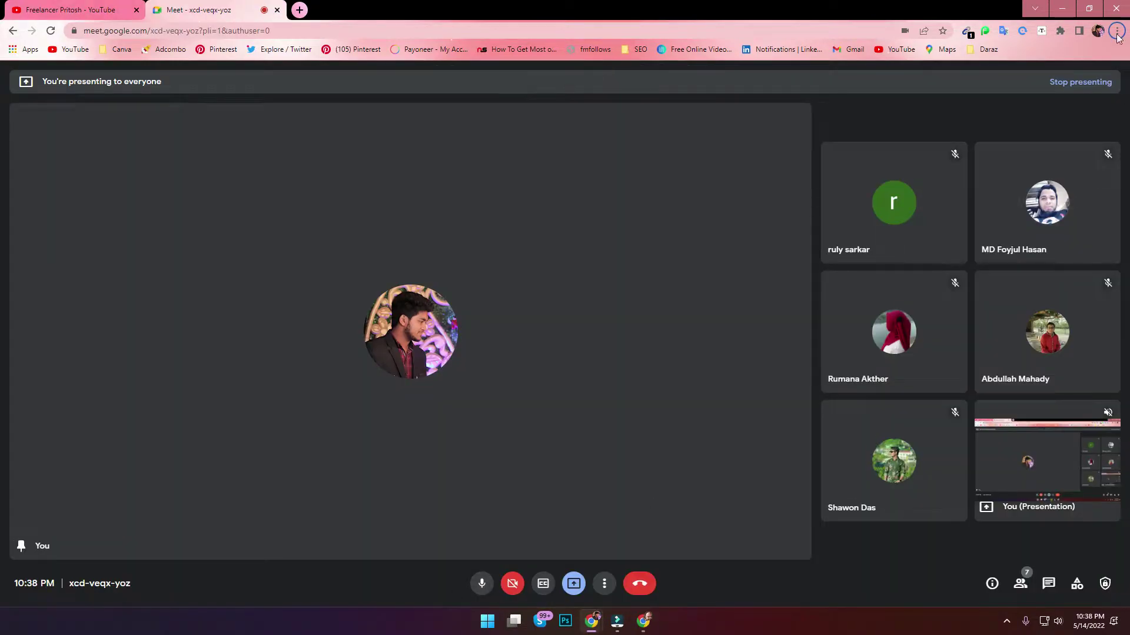
left_click(1062, 8)
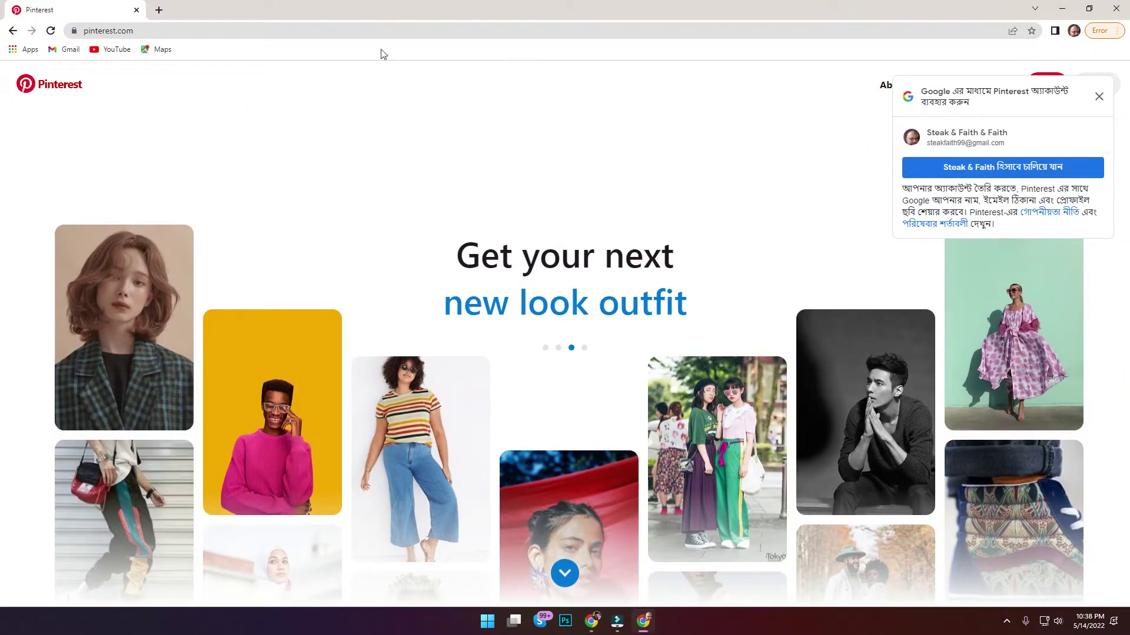
left_click(1098, 96)
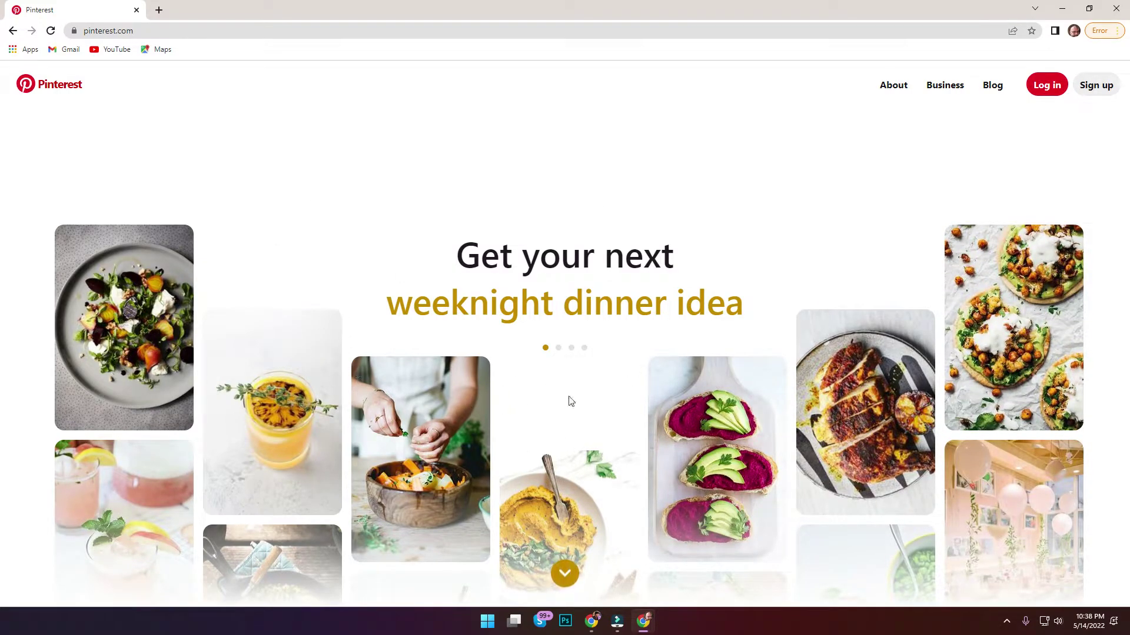
Open Pinterest's business account sign-up form and go through its Email, Password and Age fields.
left_click(1095, 88)
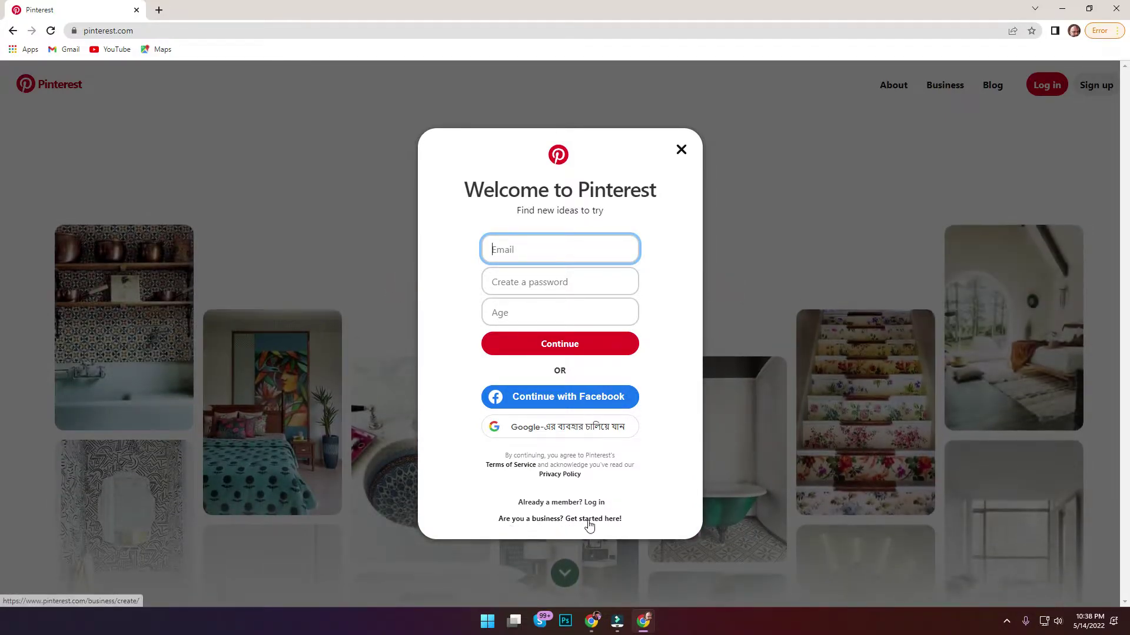
left_click(609, 520)
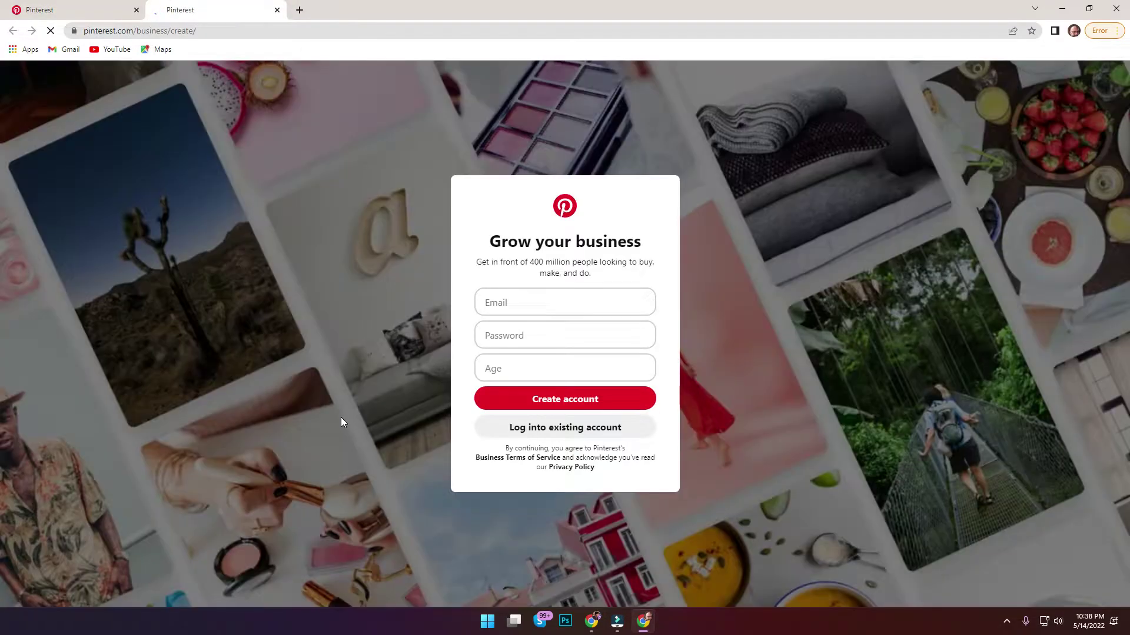
left_click(517, 295)
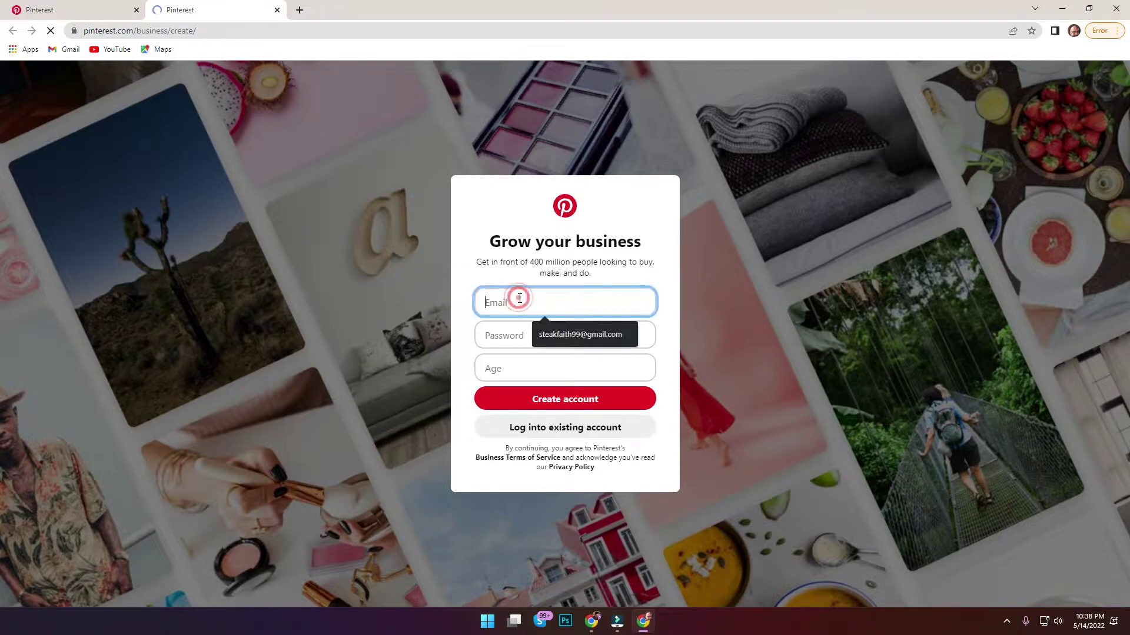
left_click(503, 341)
left_click(505, 368)
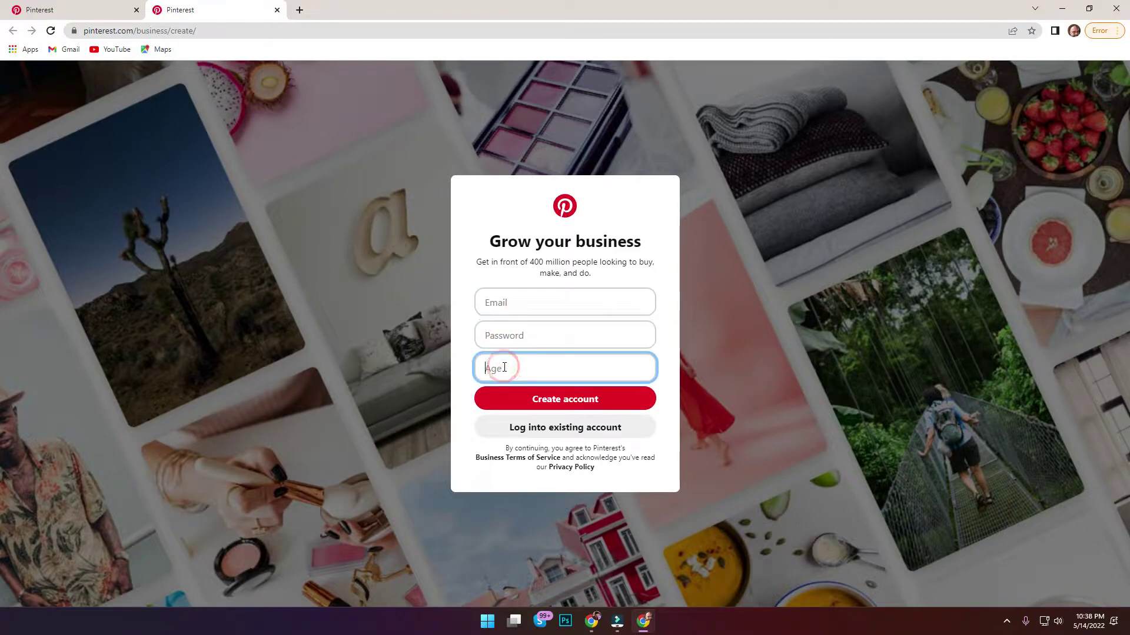
Copy the signed-in Google account's email address and paste it into the Email field of the business sign-up form.
left_click(299, 10)
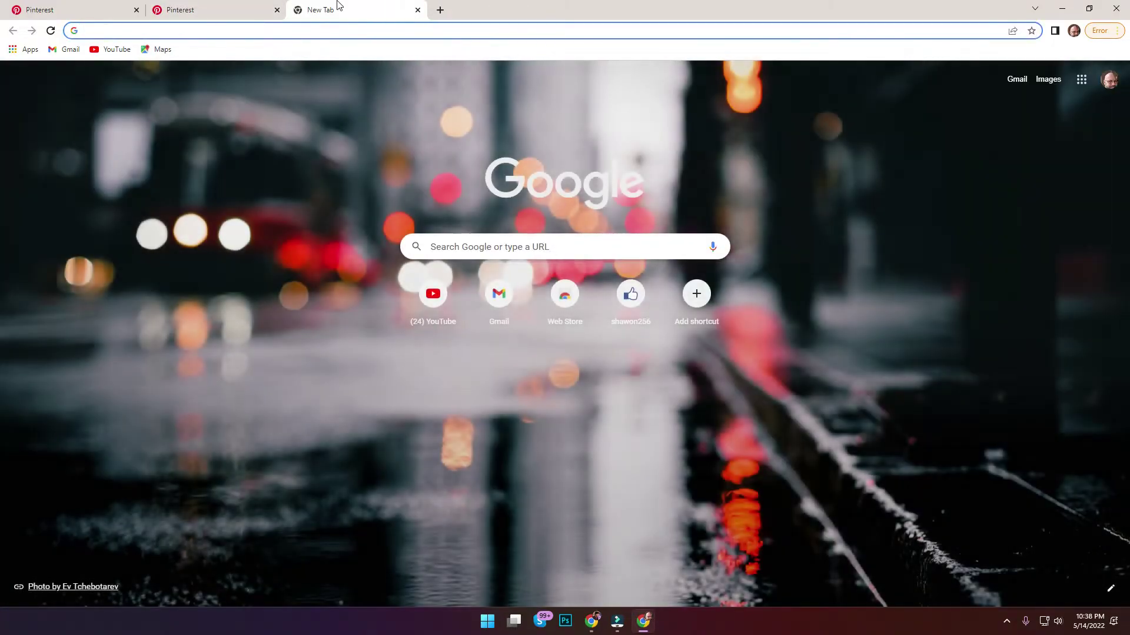
left_click(1112, 80)
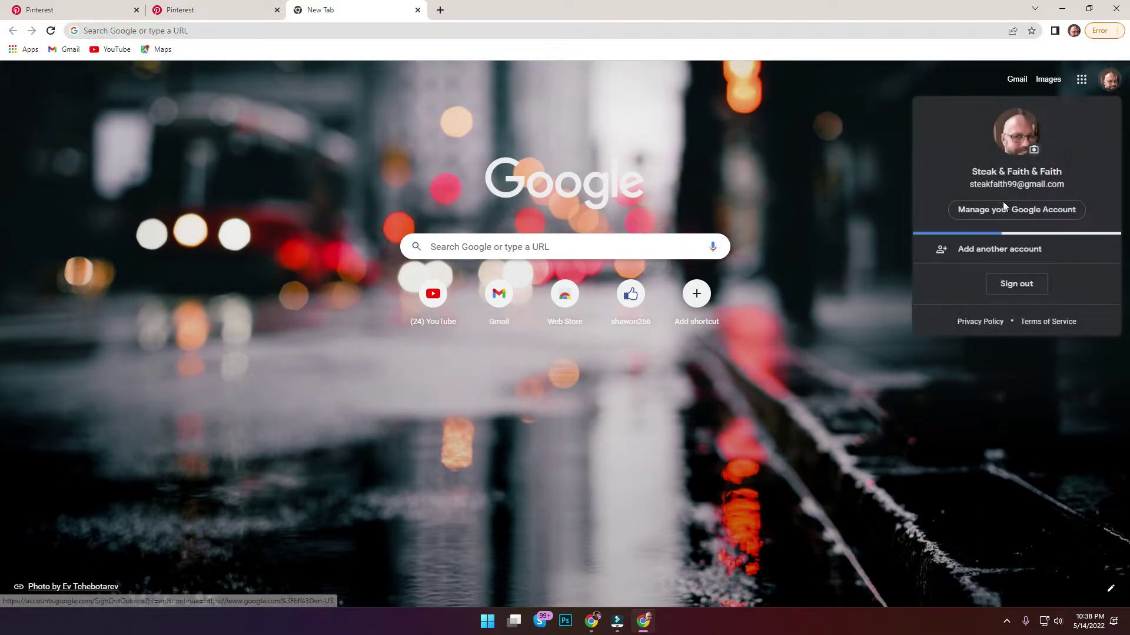
triple_click(994, 185)
key("ctrl+c")
right_click(994, 185)
left_click(824, 194)
left_click(218, 9)
right_click(532, 305)
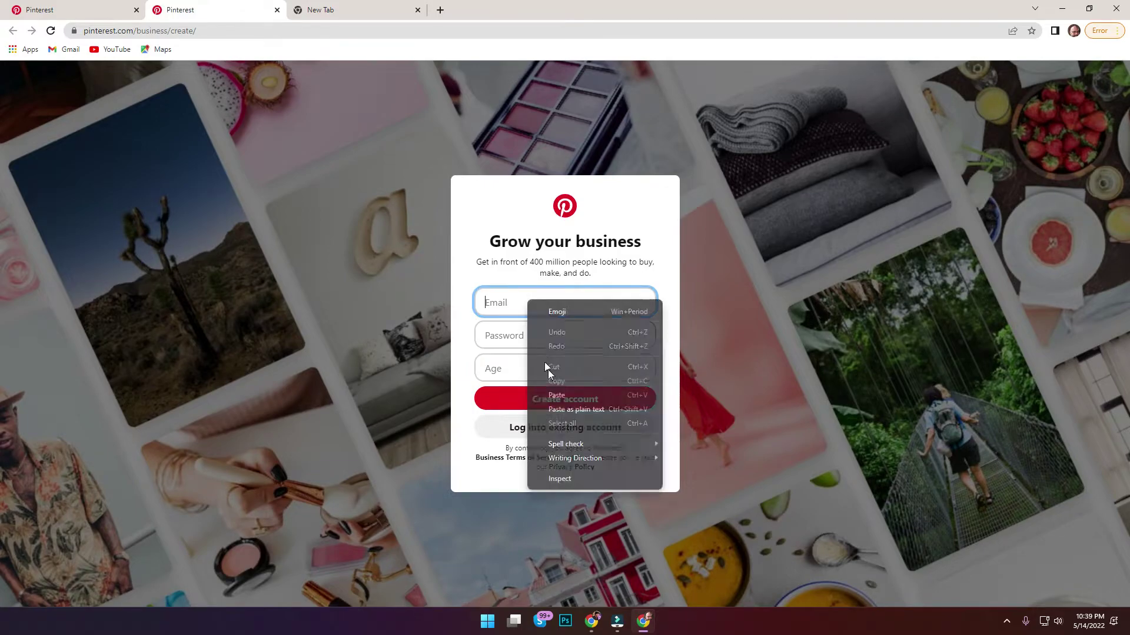
left_click(556, 387)
Enter the account password in the Password field of the business sign-up form, retyping it after clearing the first attempt.
left_click(513, 335)
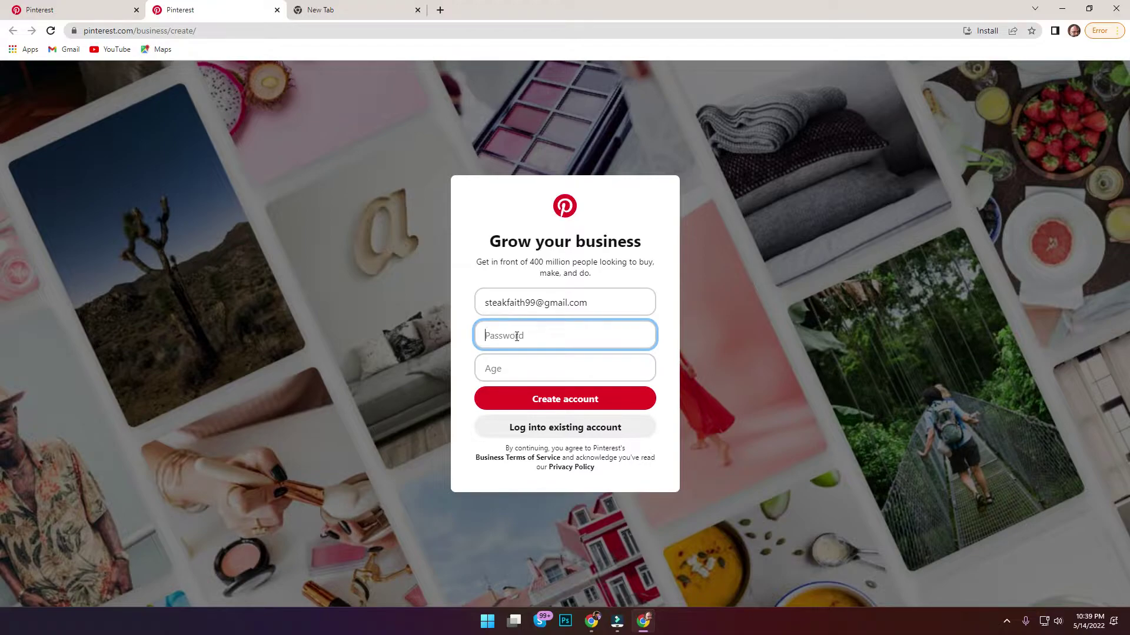
right_click(515, 336)
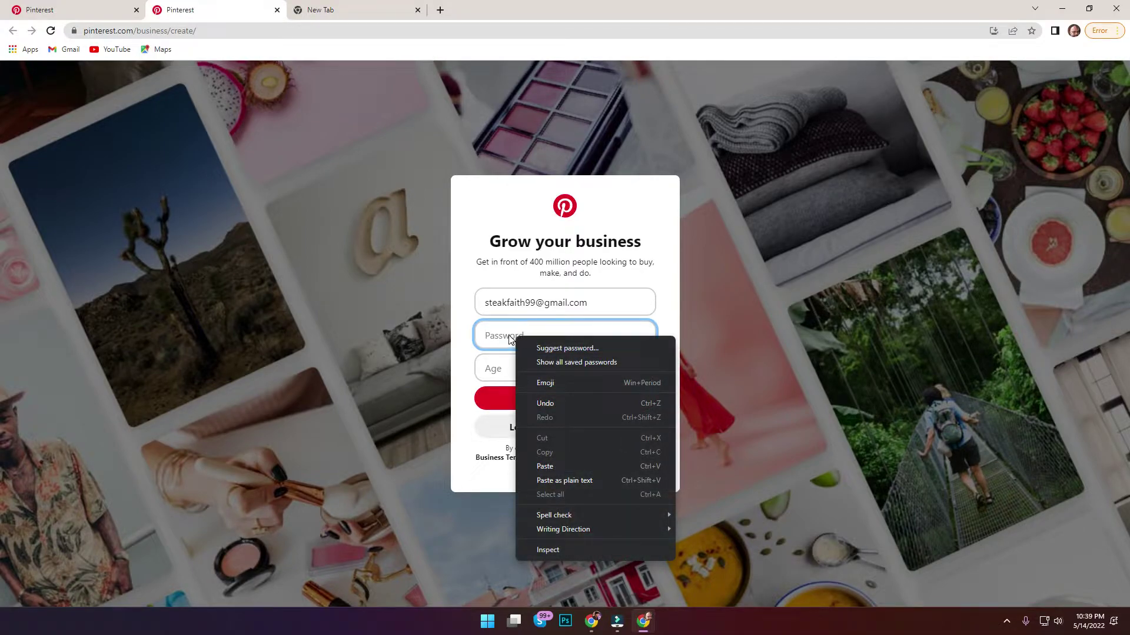
left_click(509, 336)
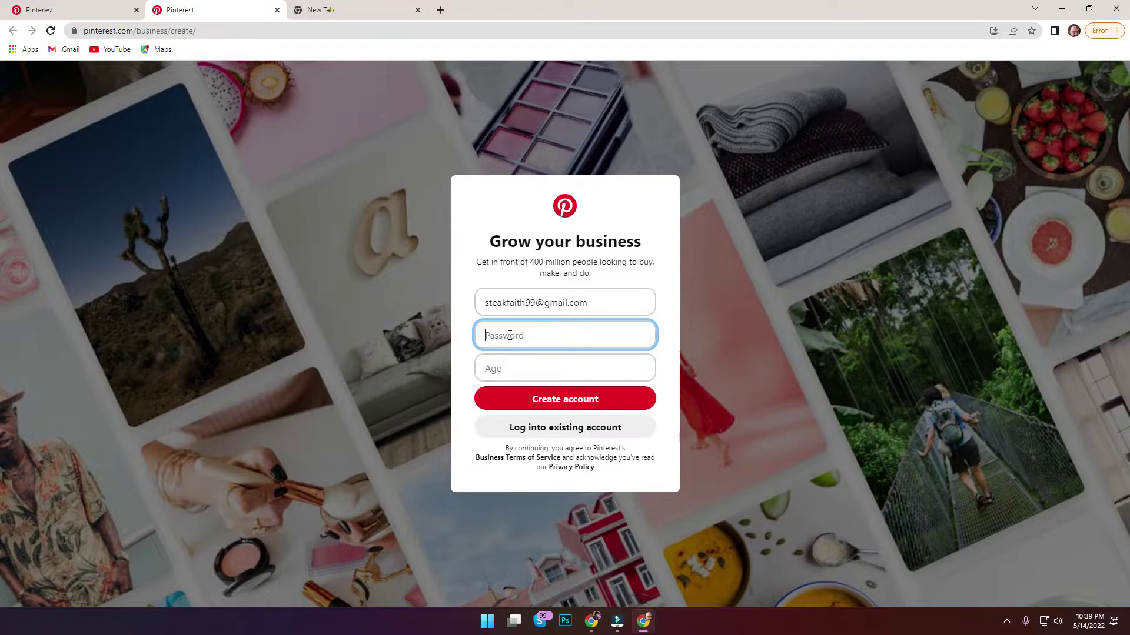
type("•••••")
key("BackSpace")
key("BackSpace")
key("BackSpace")
key("BackSpace")
key("BackSpace")
type("••")
Set the age to 26 and create the business account, saving its login in the browser.
left_click(531, 369)
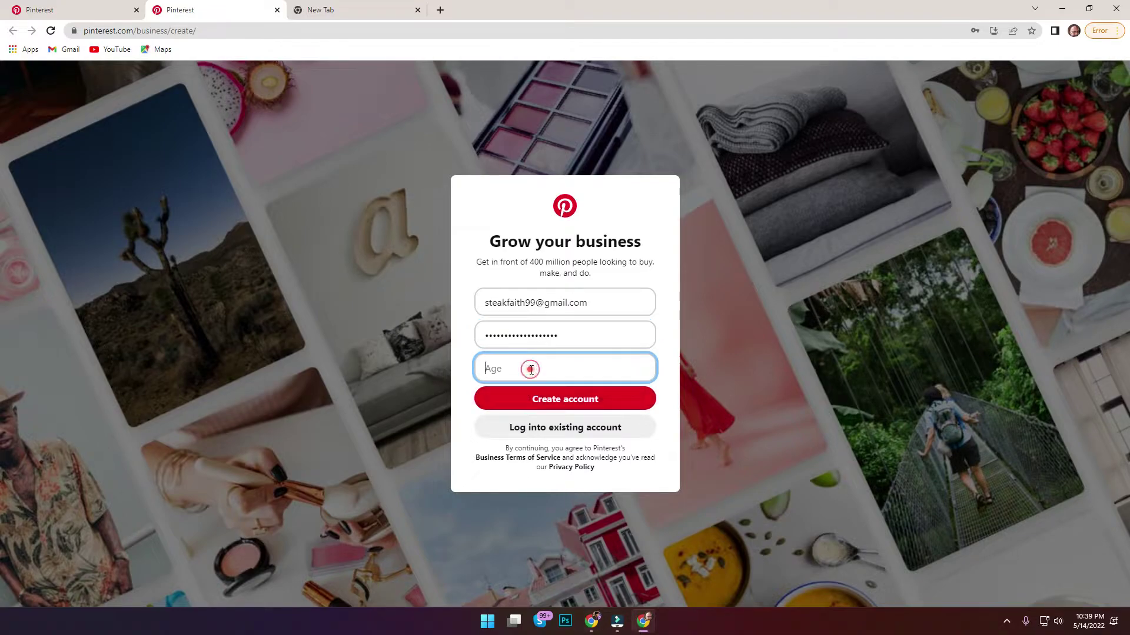
type("26")
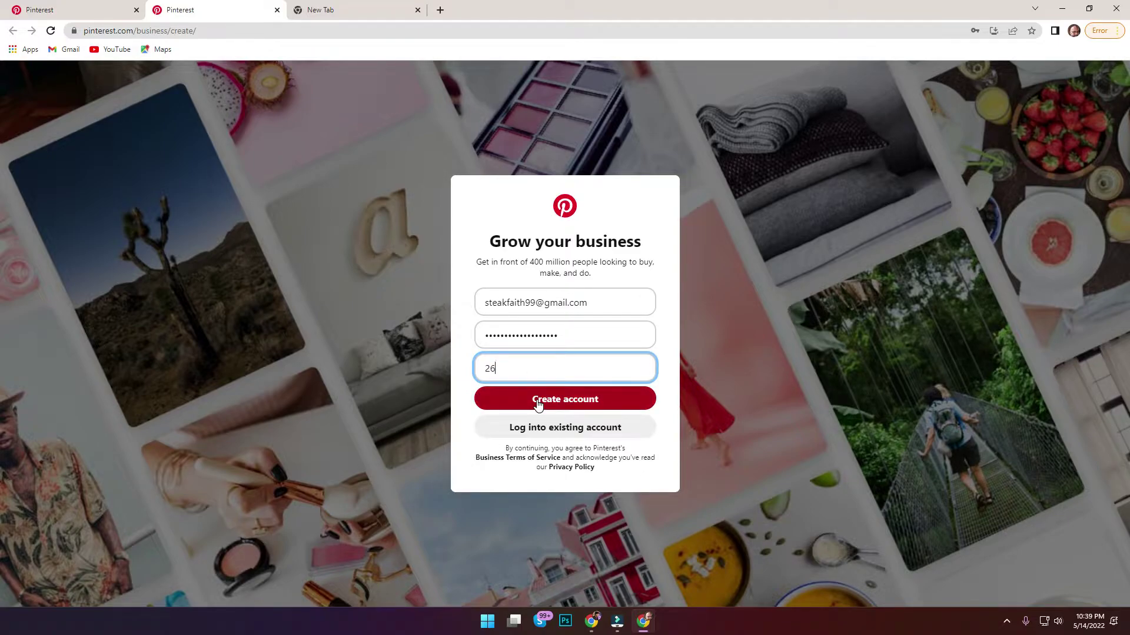
left_click(537, 405)
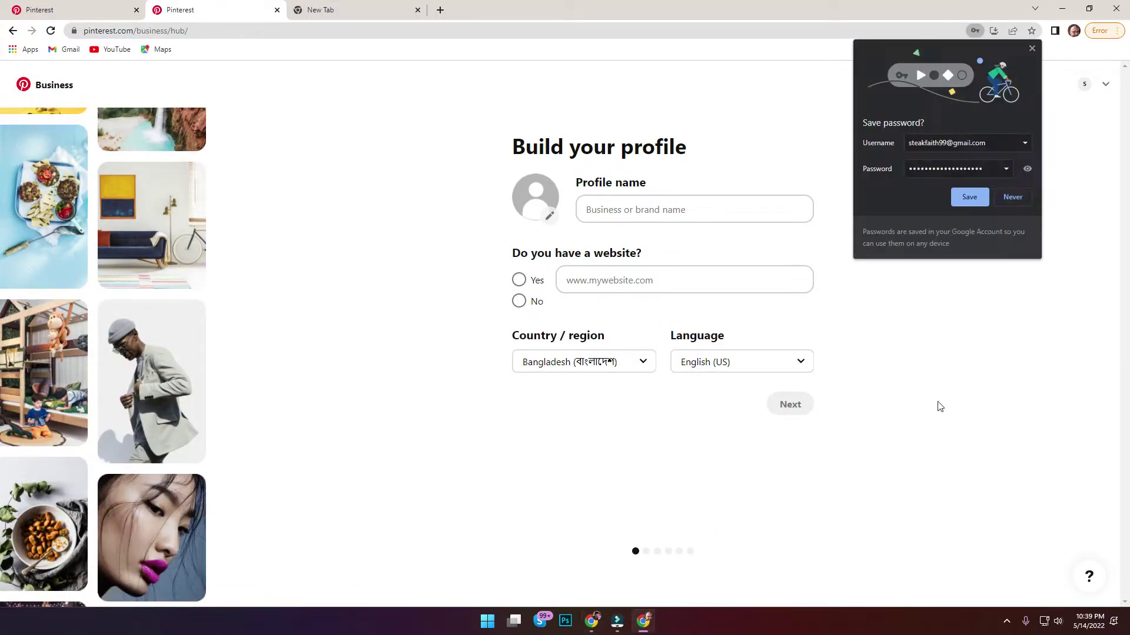
left_click(969, 198)
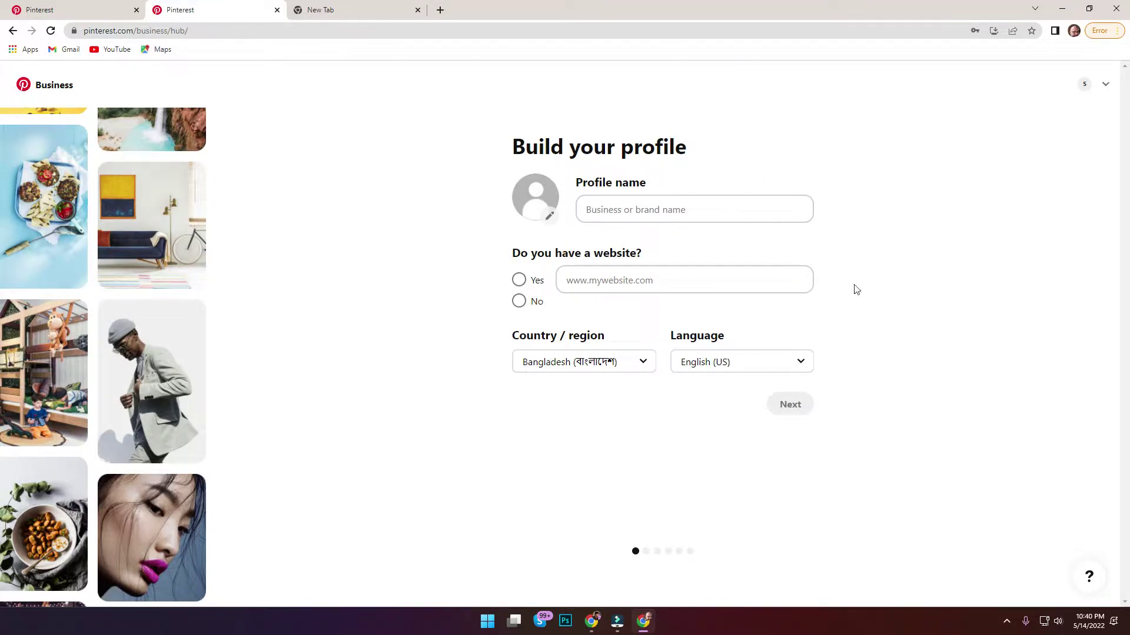
Search Google for "english to bangla" in the empty browser tab and open Google Translate.
left_click(329, 9)
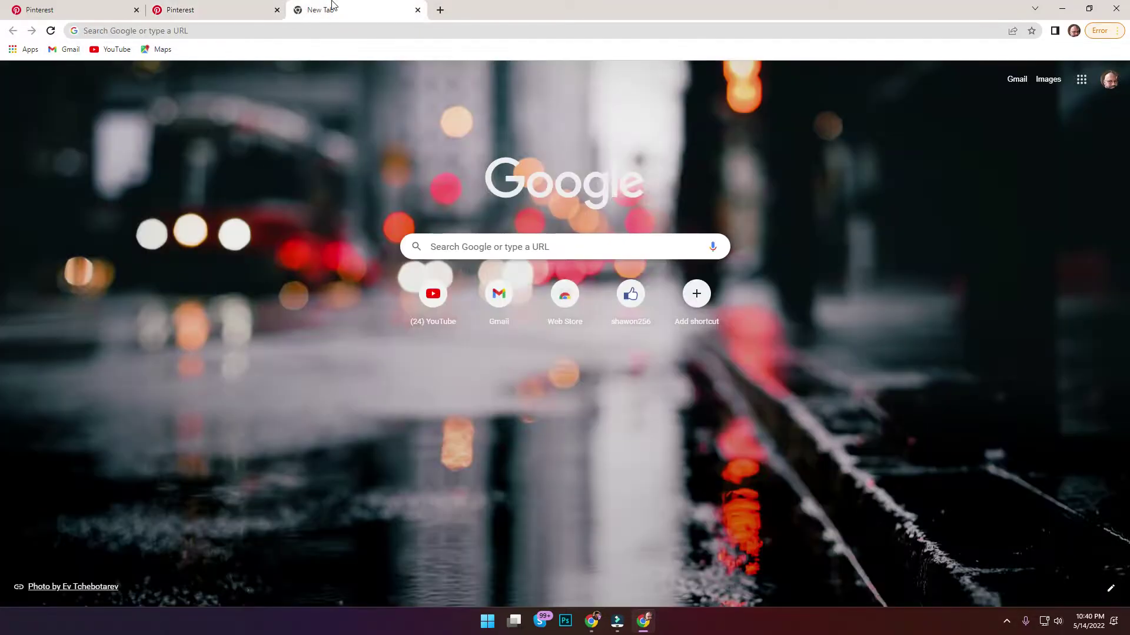
left_click(305, 35)
type("e")
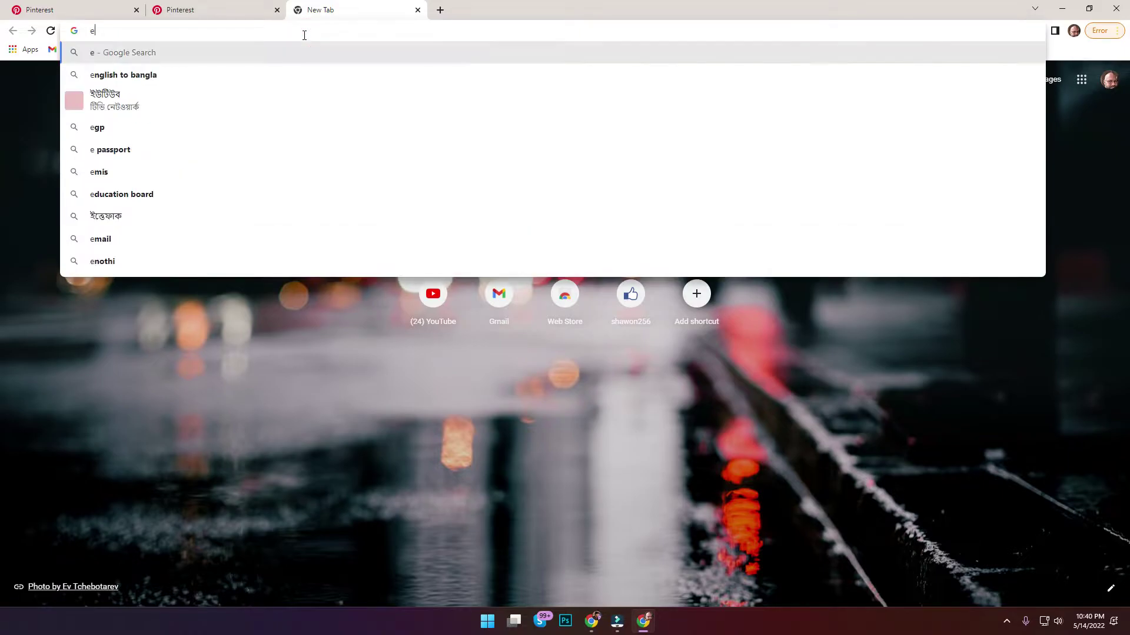
type("ng")
left_click(295, 52)
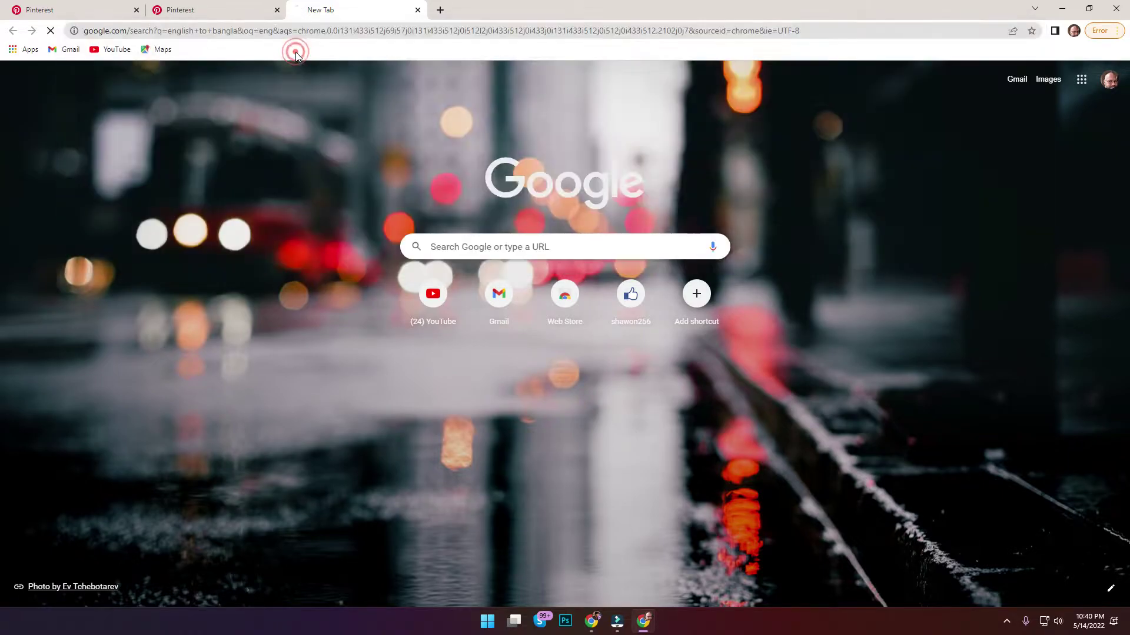
left_click(196, 10)
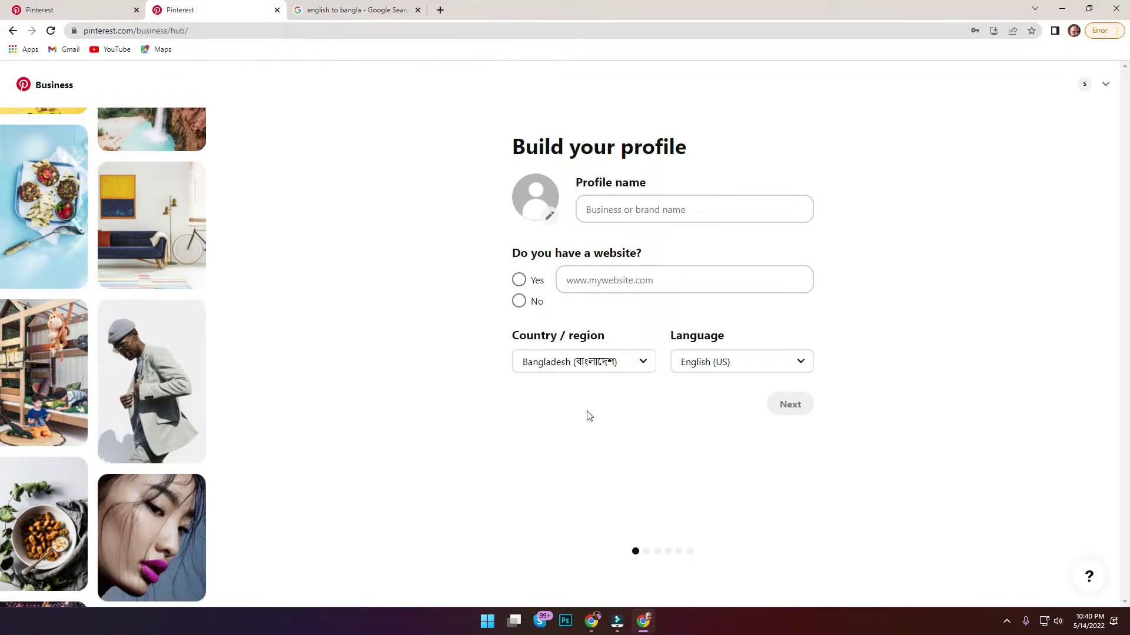
left_click(363, 8)
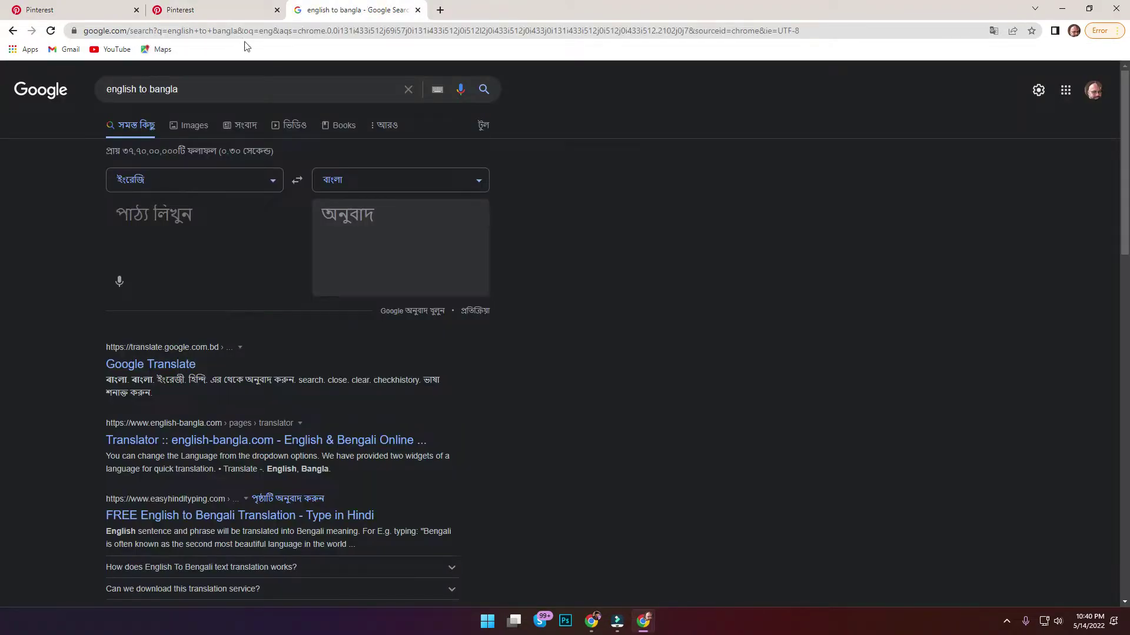
left_click(151, 362)
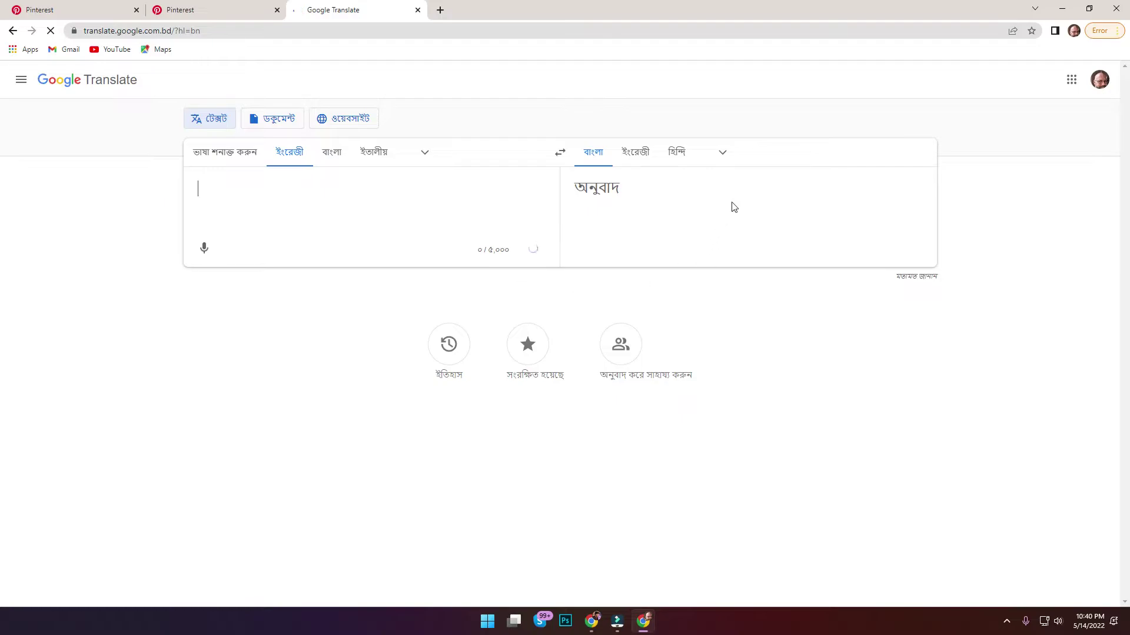
Set the target language to Javanese and dictate the English phrase "diet and weight loss" for translation.
left_click(716, 153)
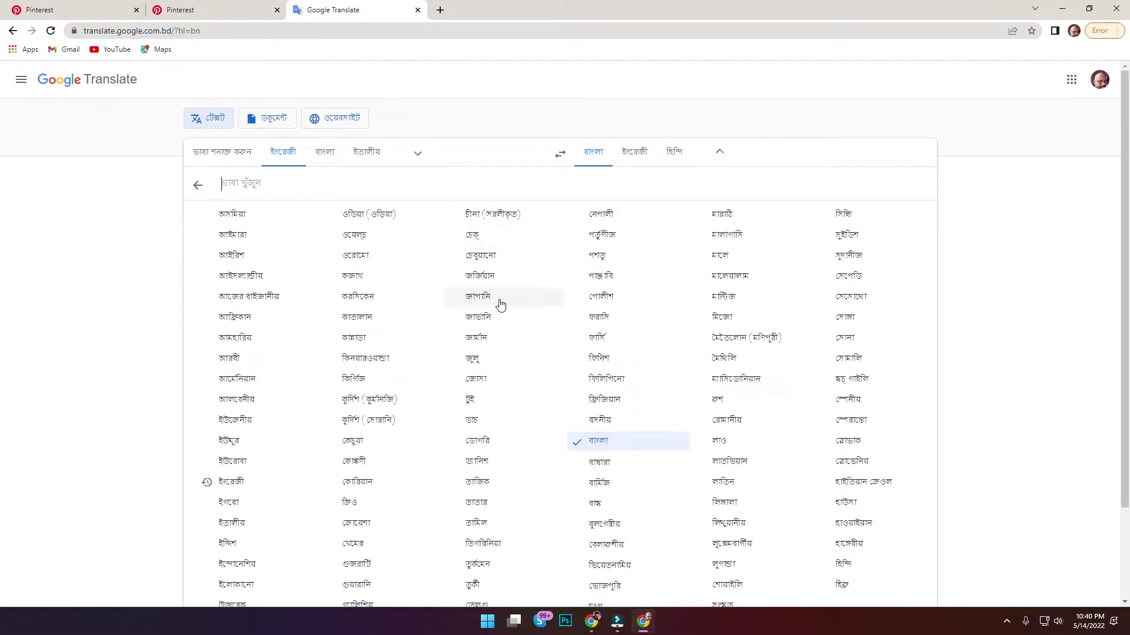
left_click(492, 318)
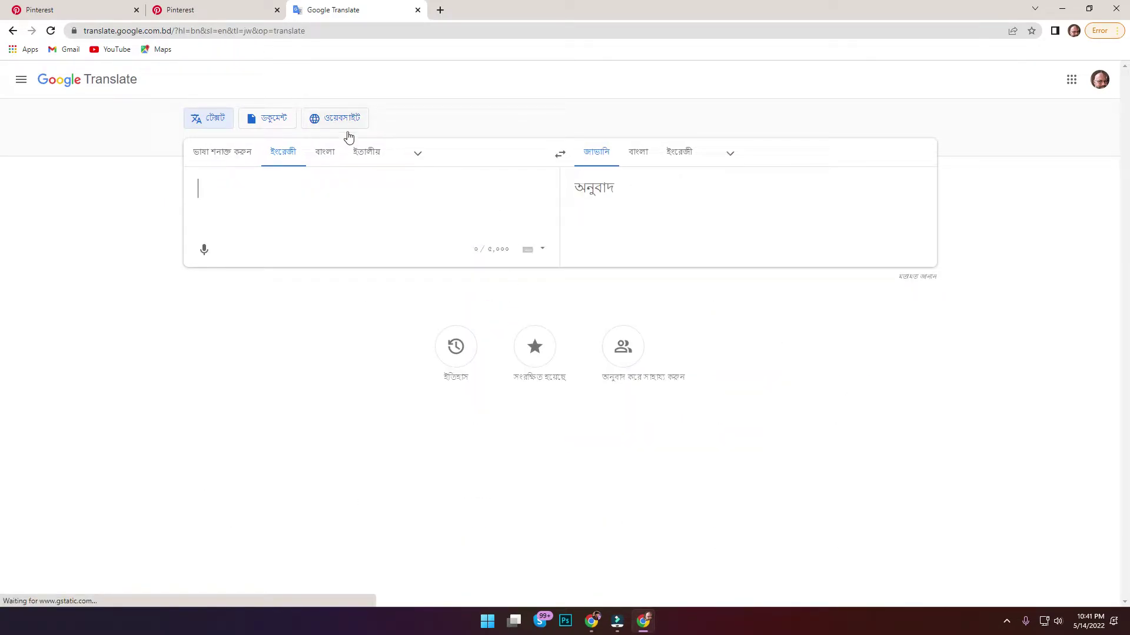
left_click(223, 9)
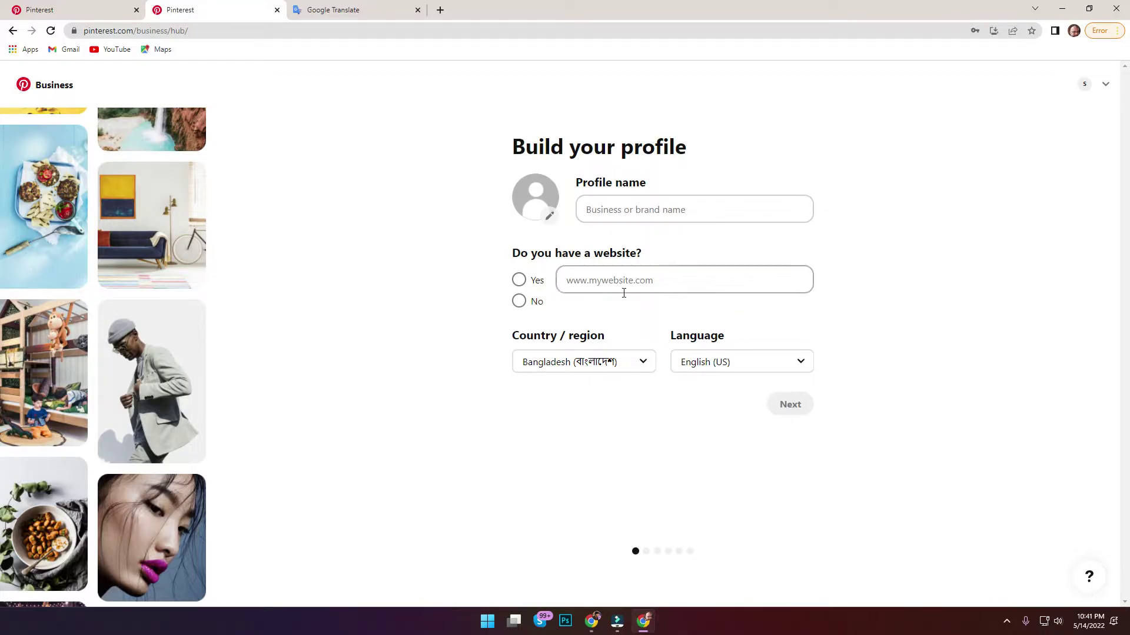
left_click(394, 7)
left_click(204, 249)
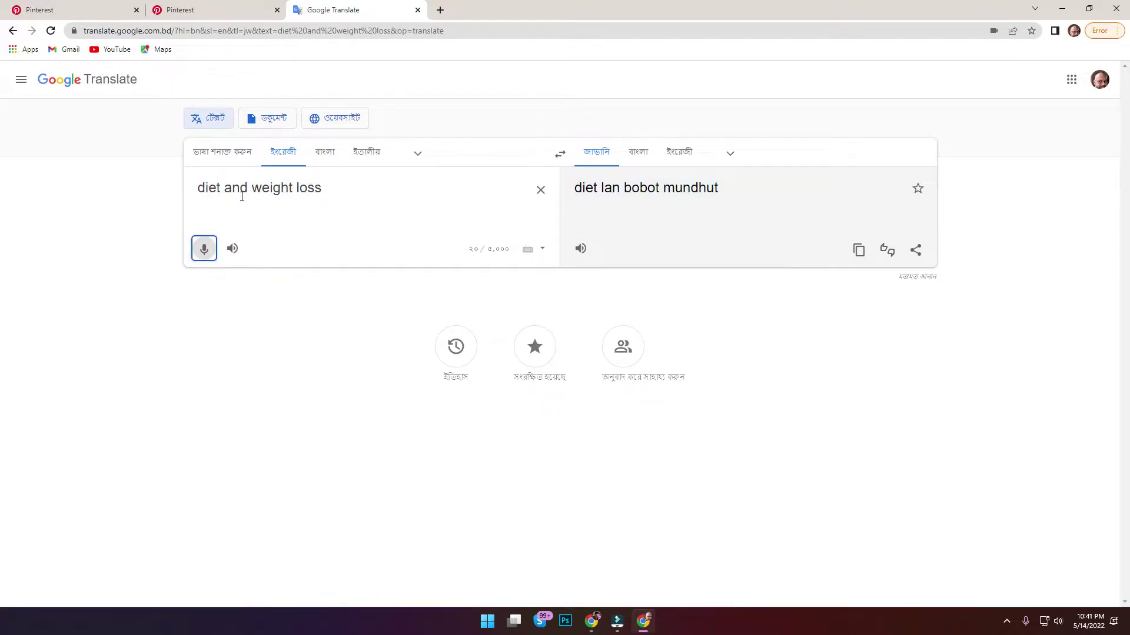
Translate from Bengali to English instead, dictating the phrases "ডায়েট এবং মেদ কমান" and "ওজন কমানোর টিপস".
left_click(560, 154)
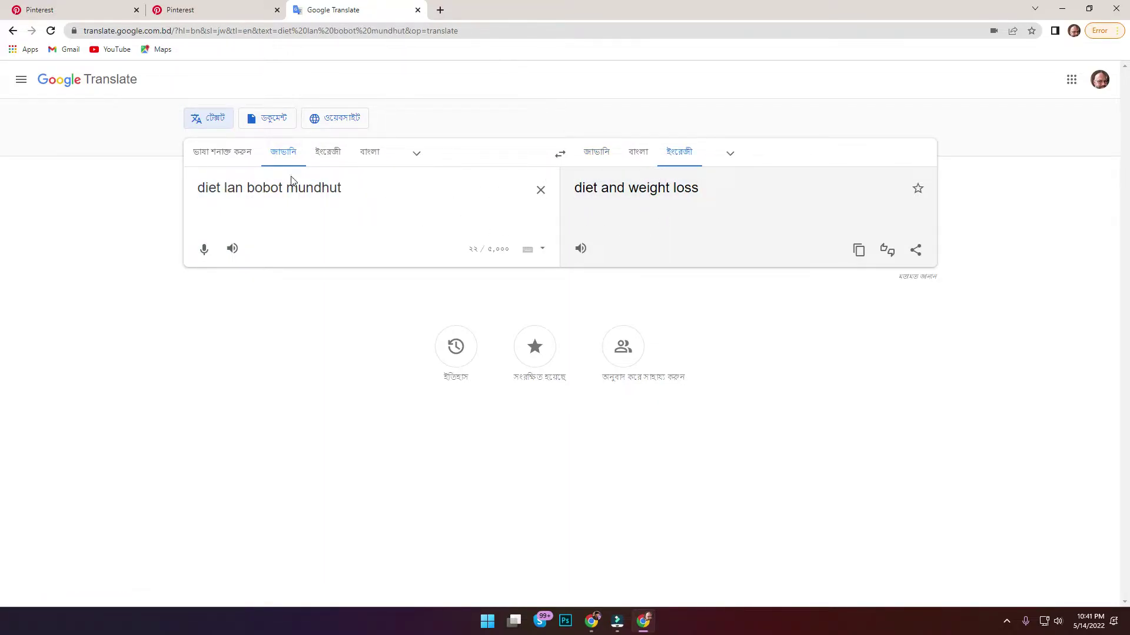
left_click(361, 156)
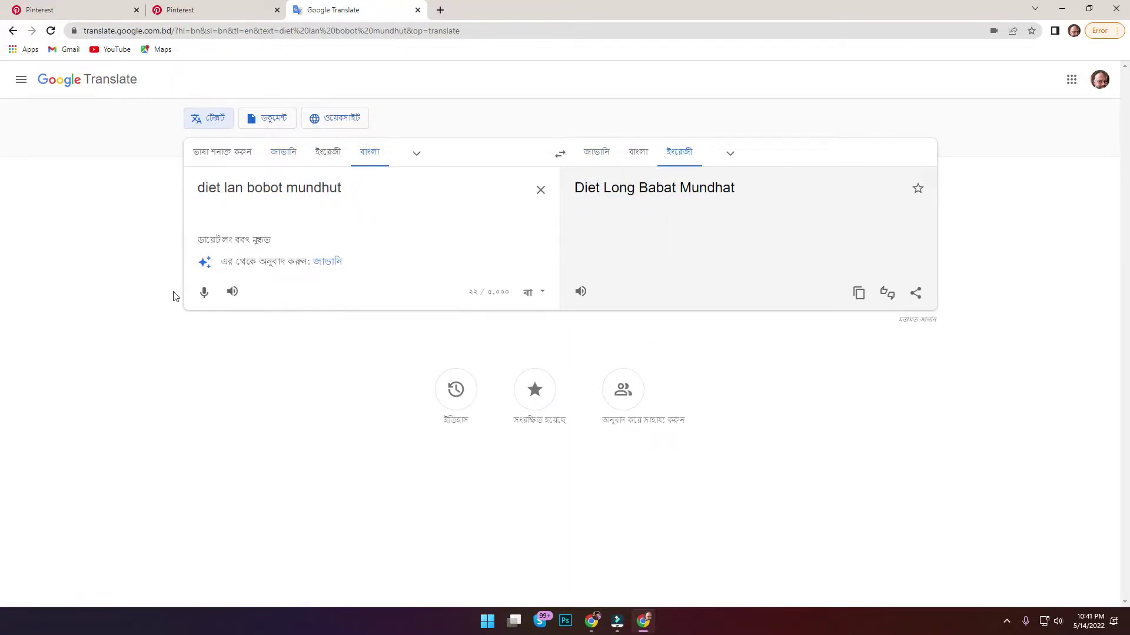
left_click(203, 292)
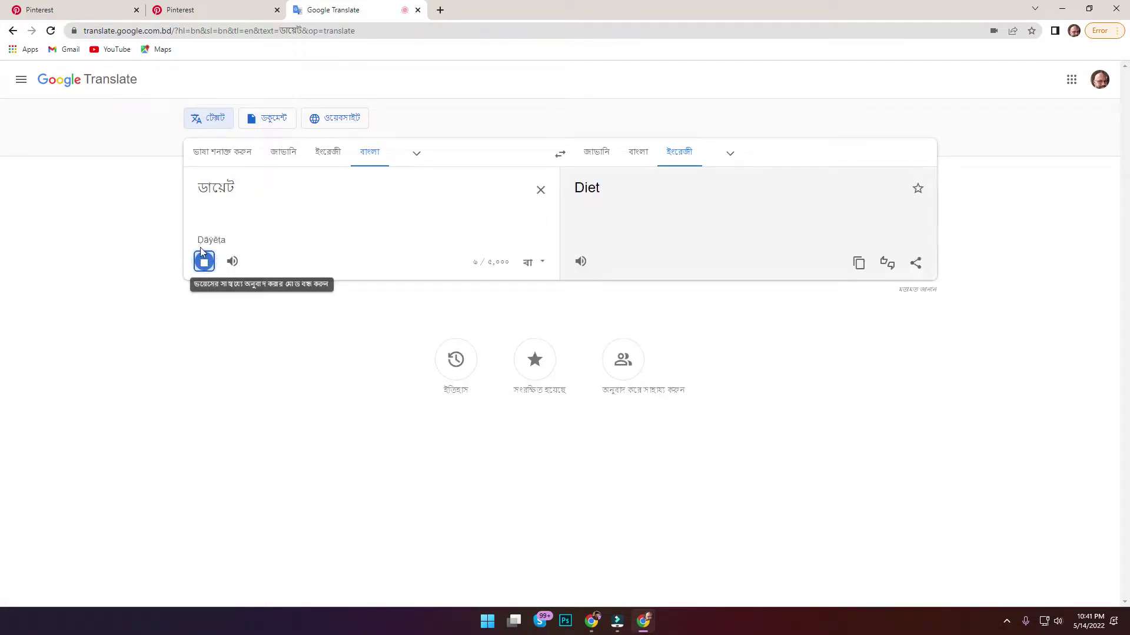
left_click(205, 266)
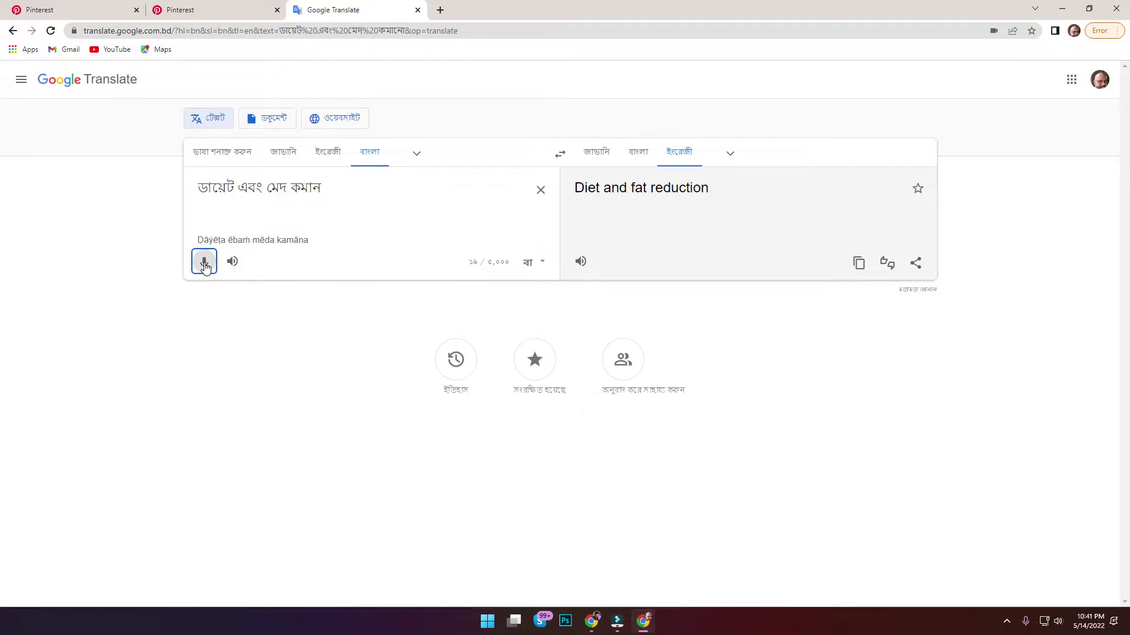
left_click(204, 262)
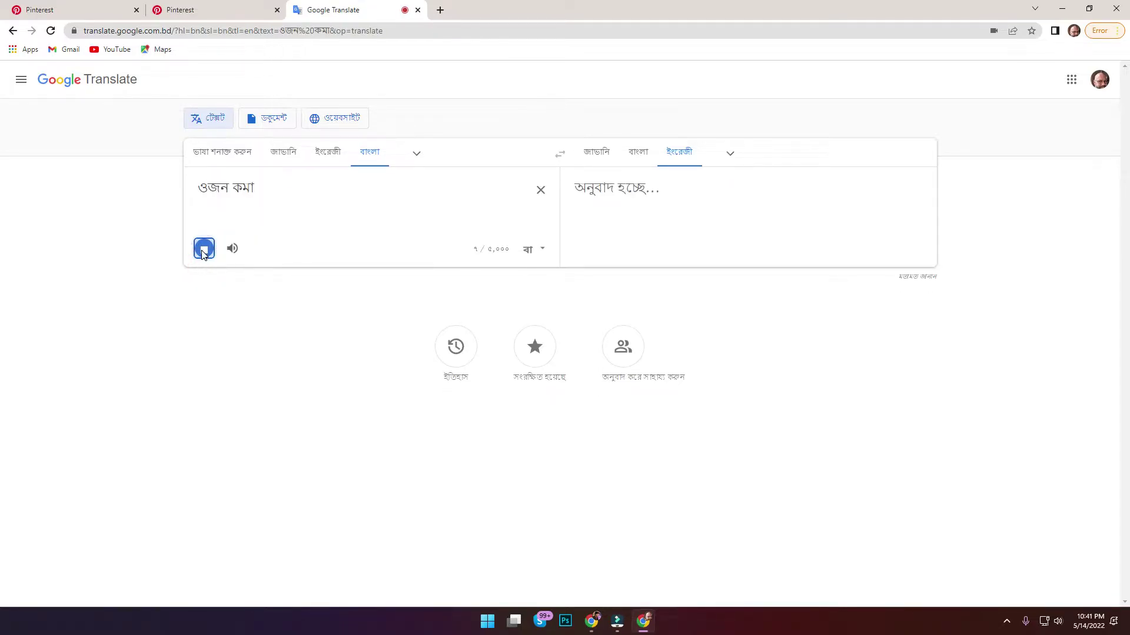
left_click(203, 264)
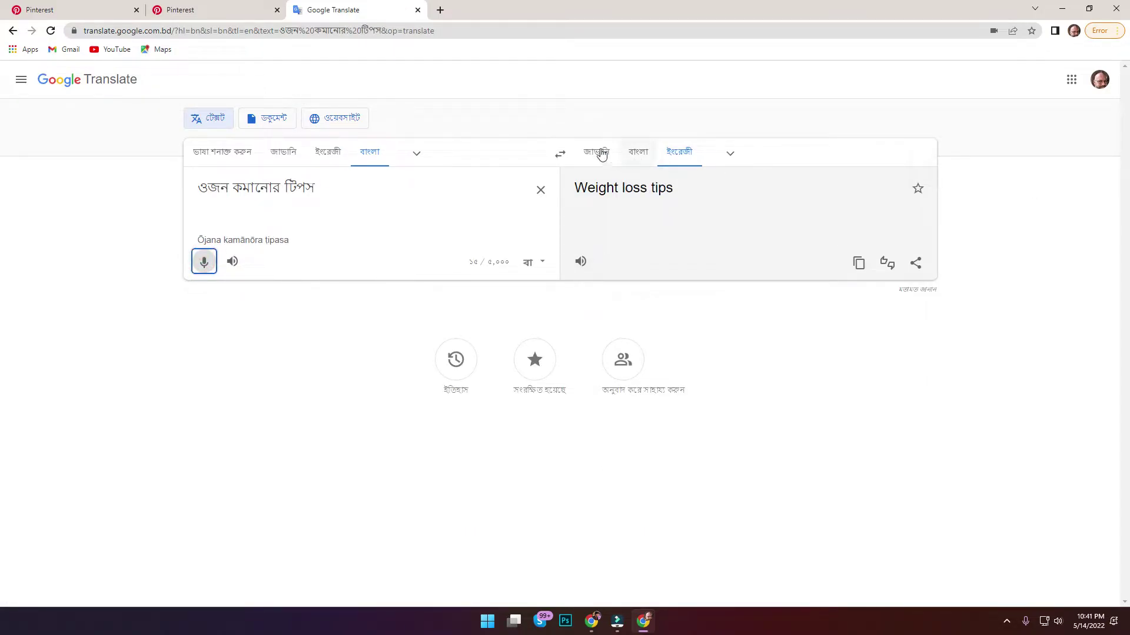
Change the target language to German, then clear the source text and dictate a new phrase in English.
left_click(595, 152)
left_click(560, 154)
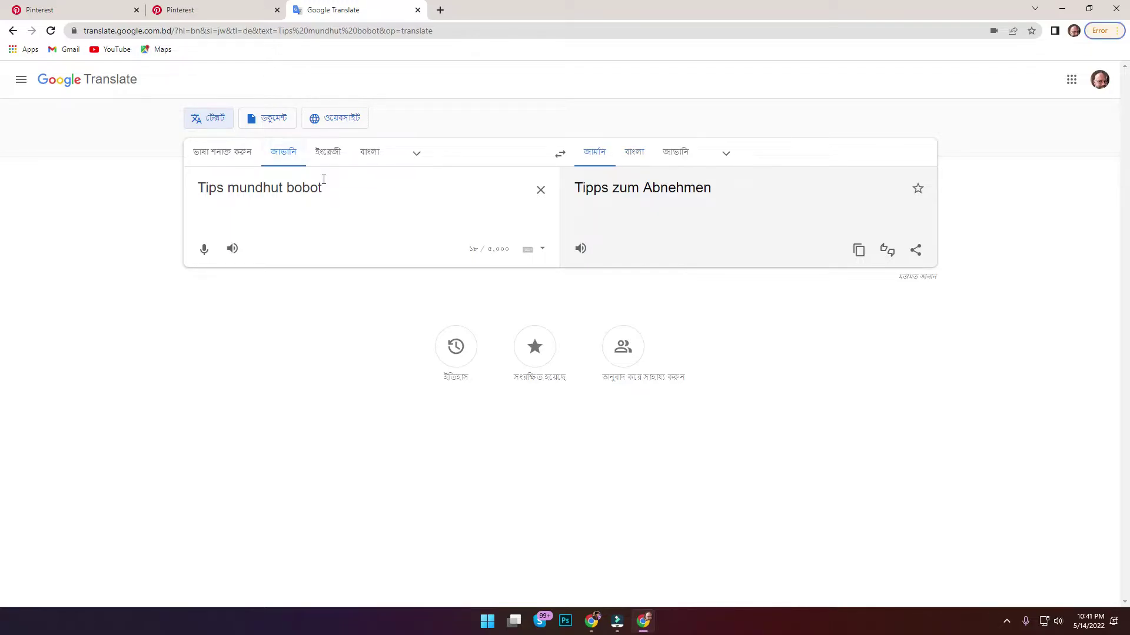
left_click(335, 154)
left_click(538, 189)
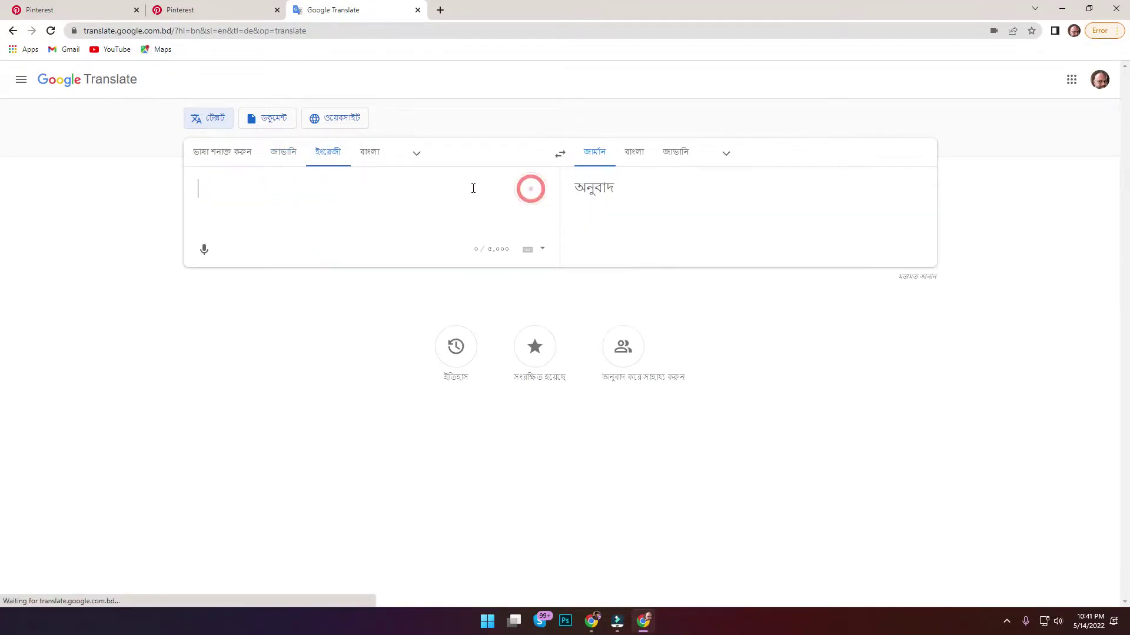
left_click(204, 250)
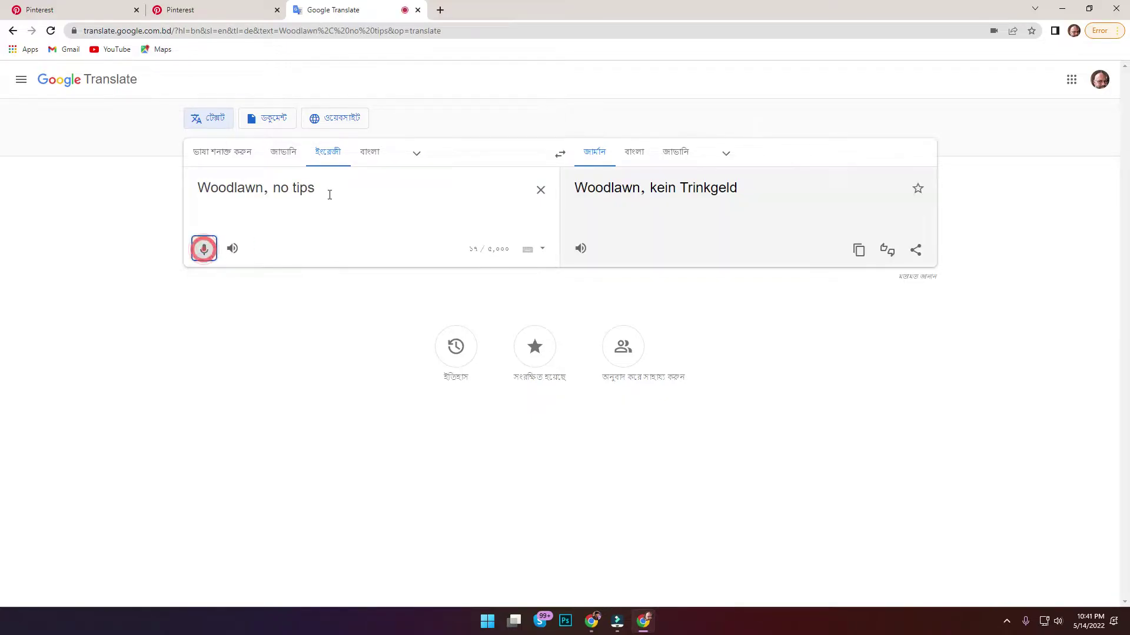
Set the source language to Bengali, dictate "ডায়েট এন্ড ওয়েট লস" and copy its German translation.
left_click(365, 165)
left_click(204, 249)
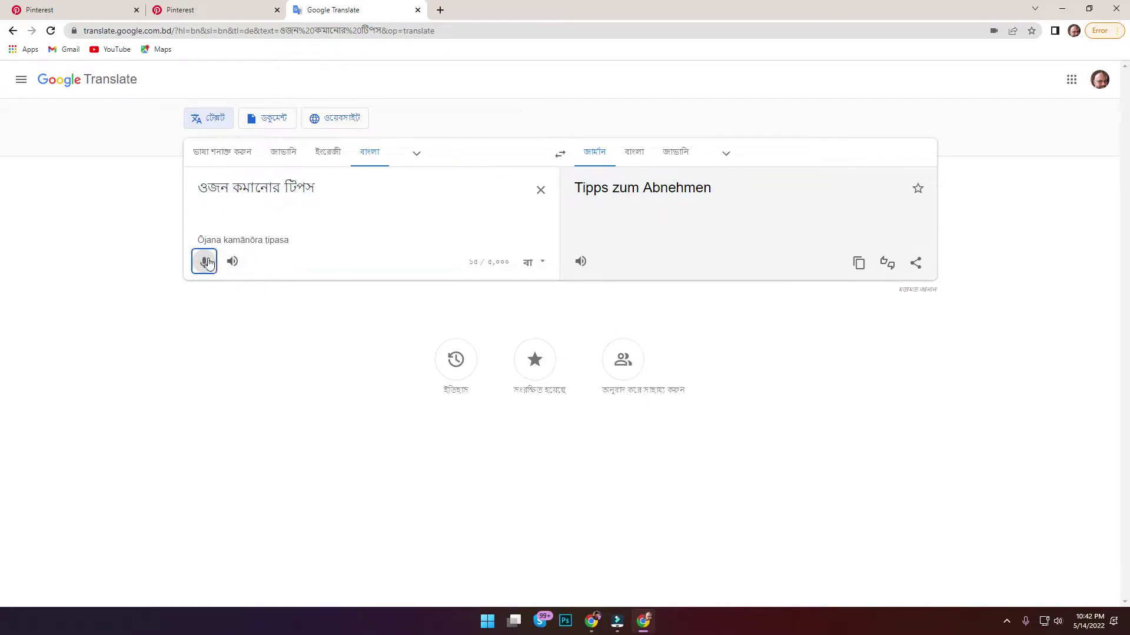
left_click(204, 261)
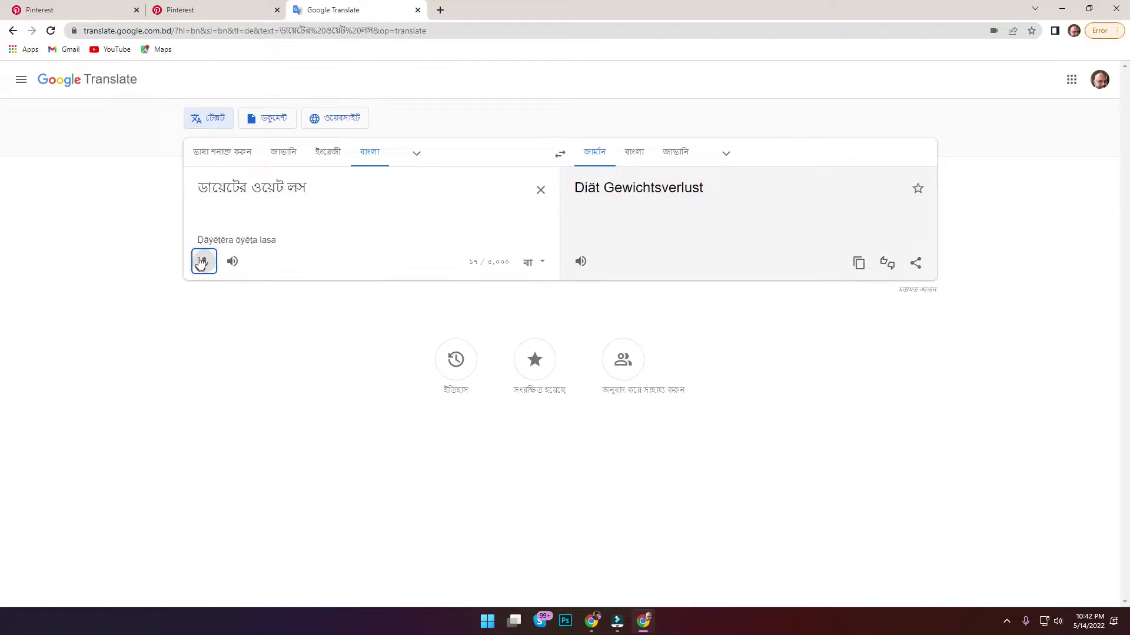
left_click(203, 262)
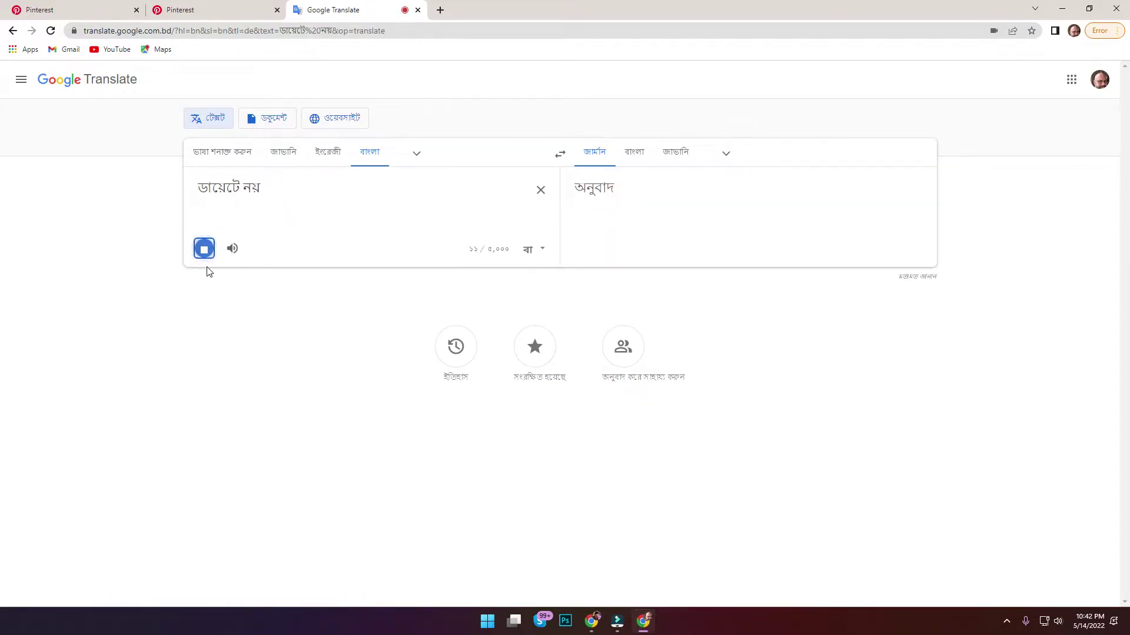
left_click(210, 270)
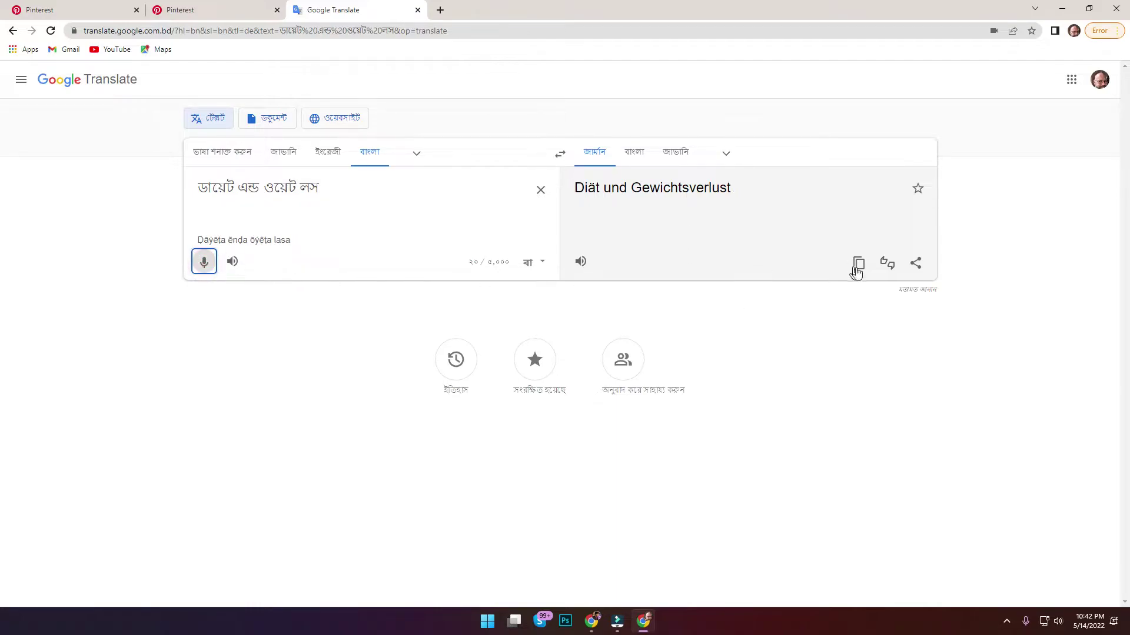
left_click(859, 263)
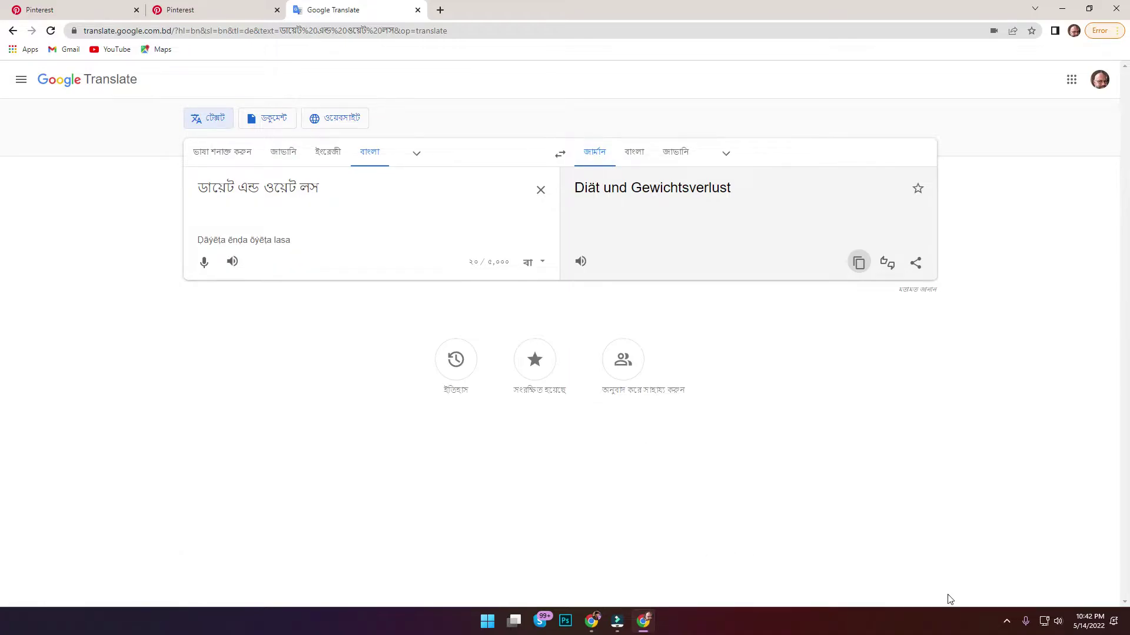
left_click(1007, 621)
left_click(997, 588)
left_click(1021, 588)
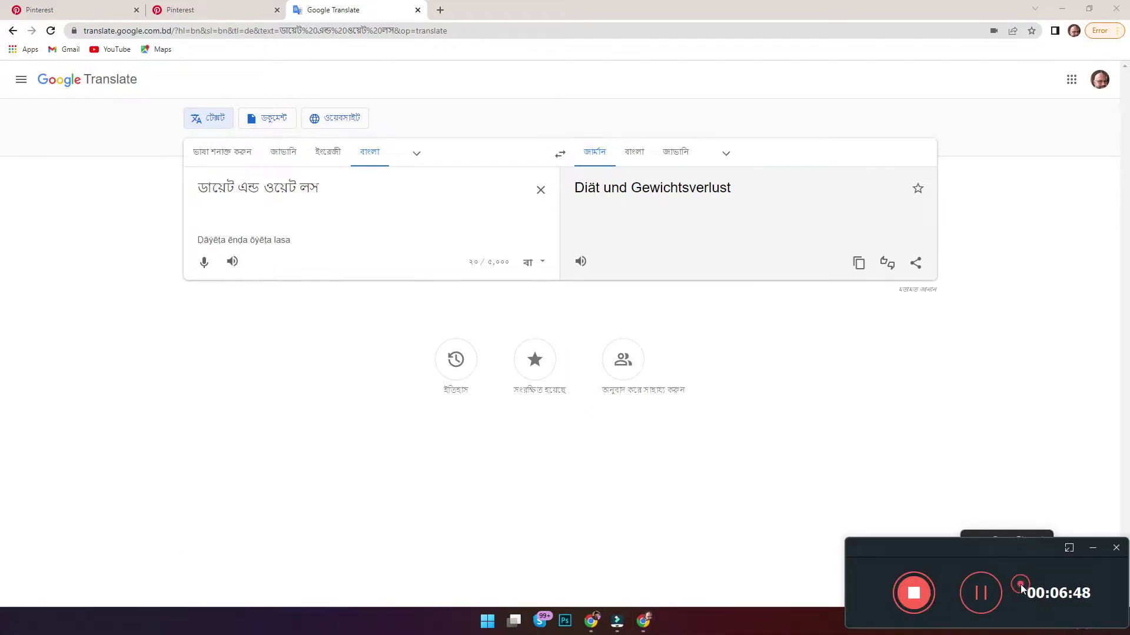
left_click(1092, 548)
Paste the copied translation "Diät und Gewichtsverlust" as the Pinterest business profile name and return to Google Translate.
left_click(218, 11)
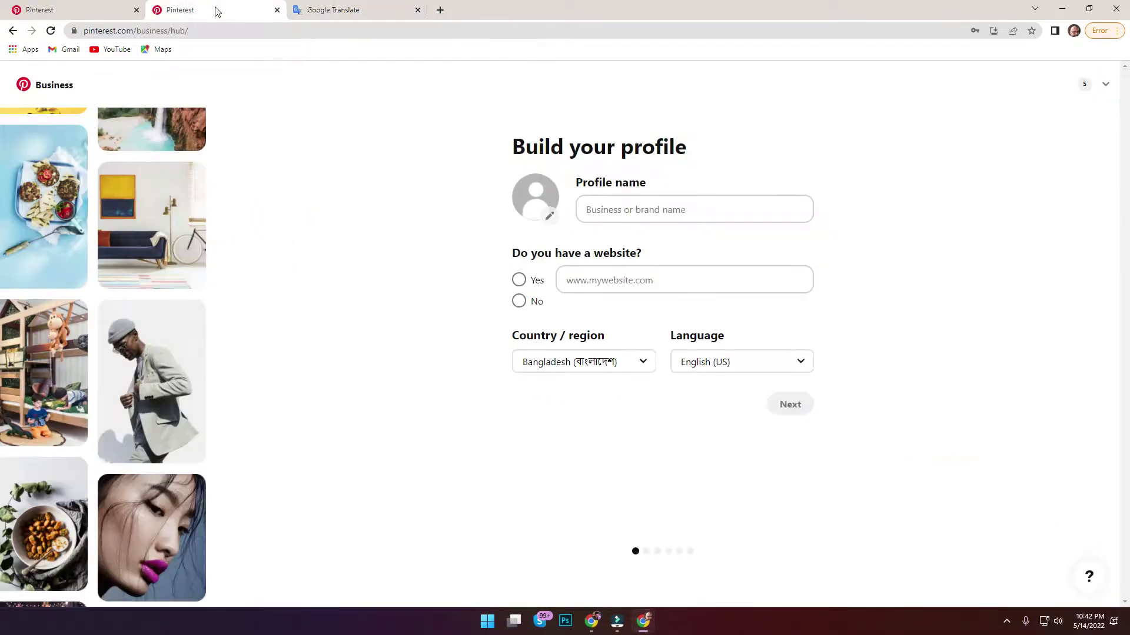
left_click(606, 211)
right_click(606, 210)
left_click(634, 302)
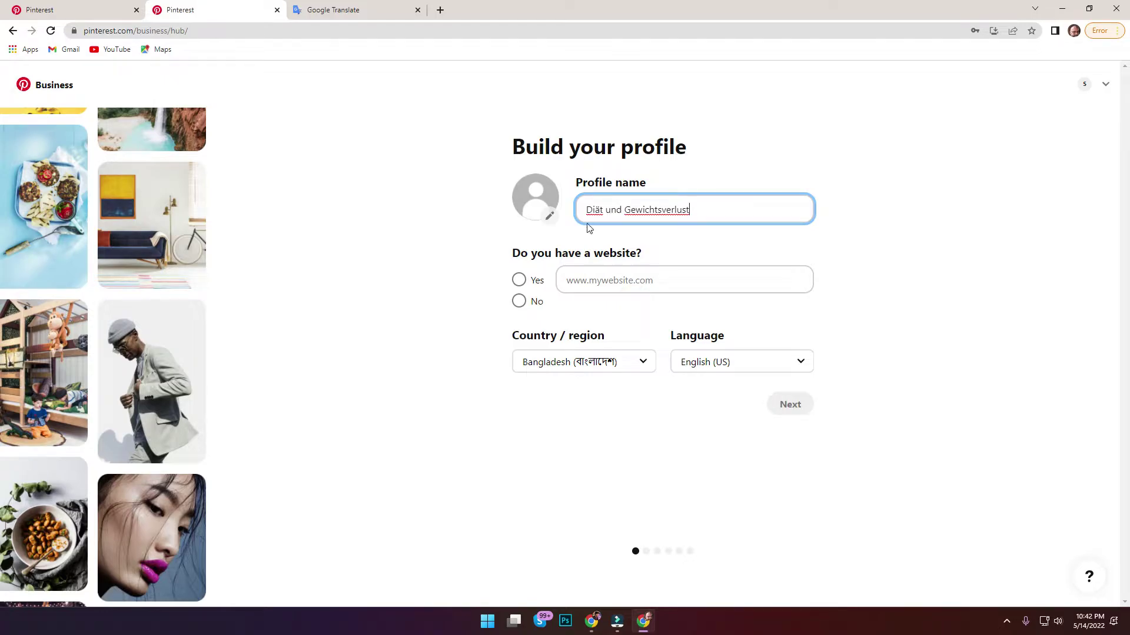
left_click(317, 10)
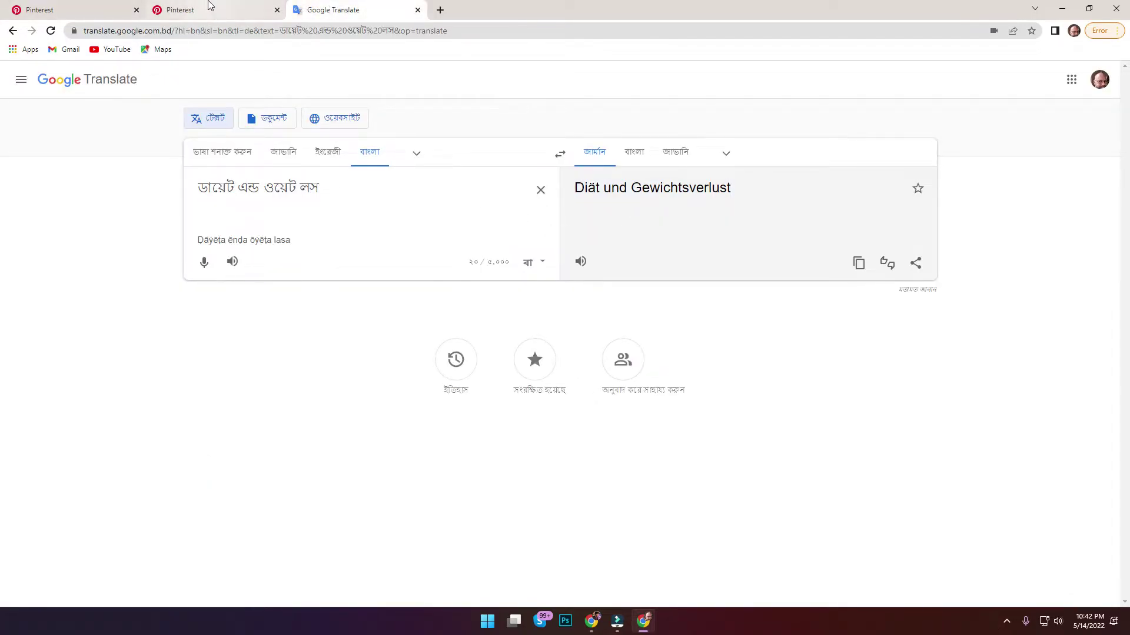
Switch back to the Pinterest profile form and answer No to having a website.
left_click(210, 9)
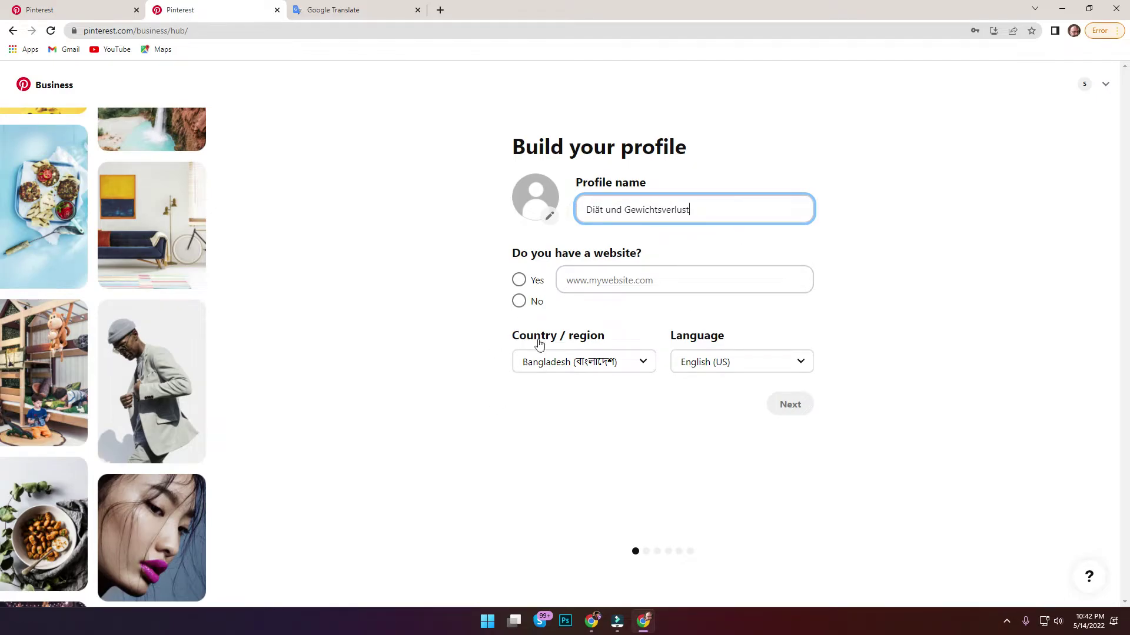
left_click(520, 302)
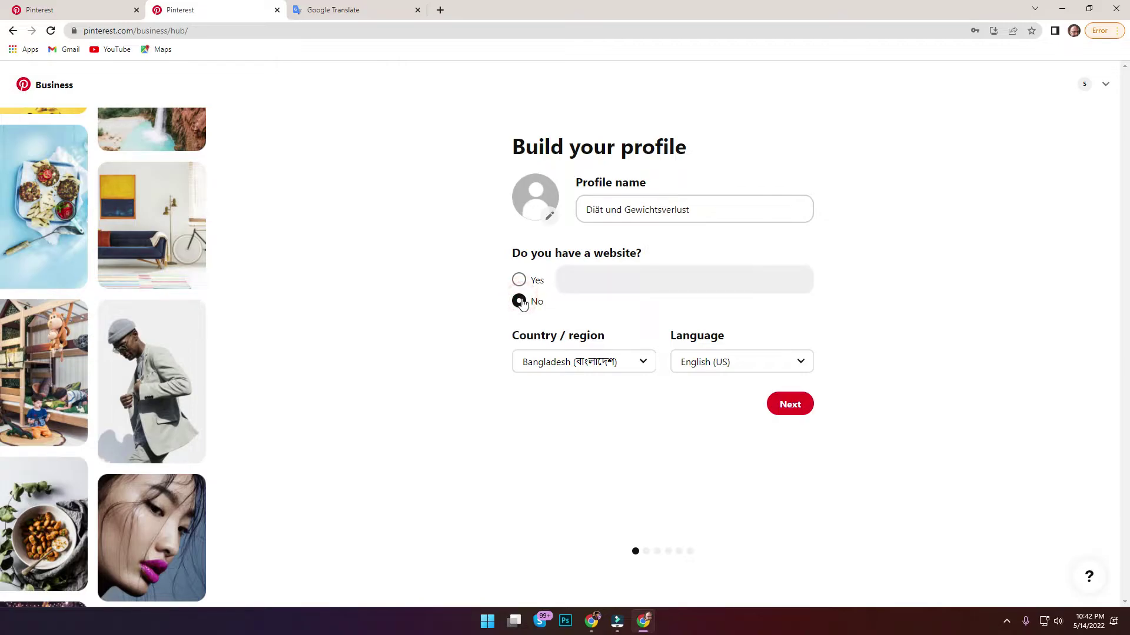
left_click(576, 363)
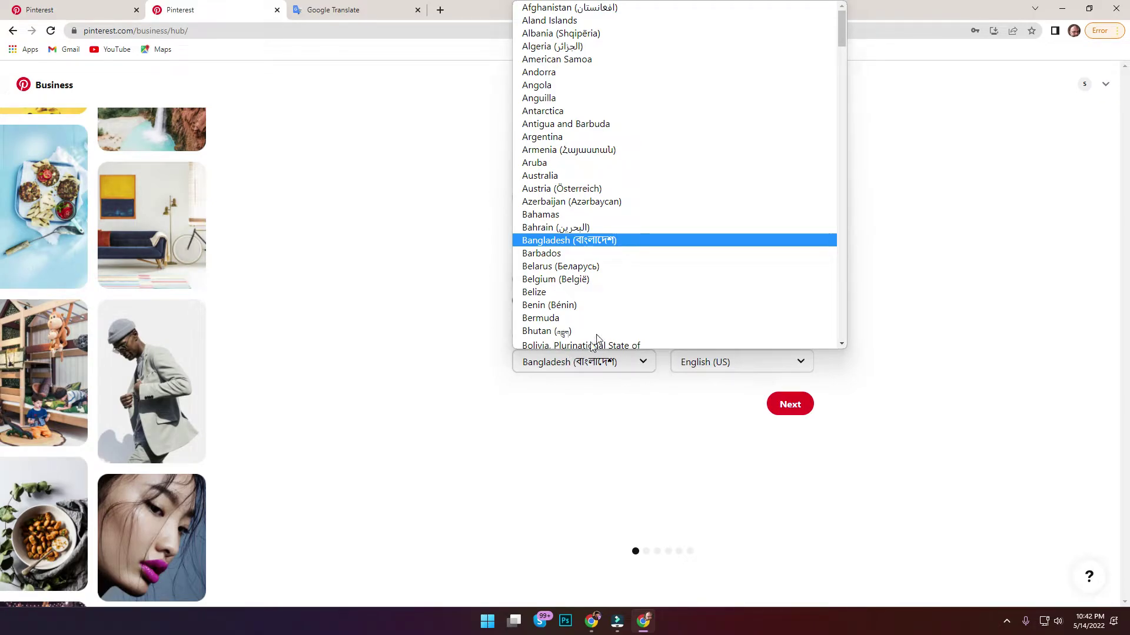
scroll(575, 262, "down", 5)
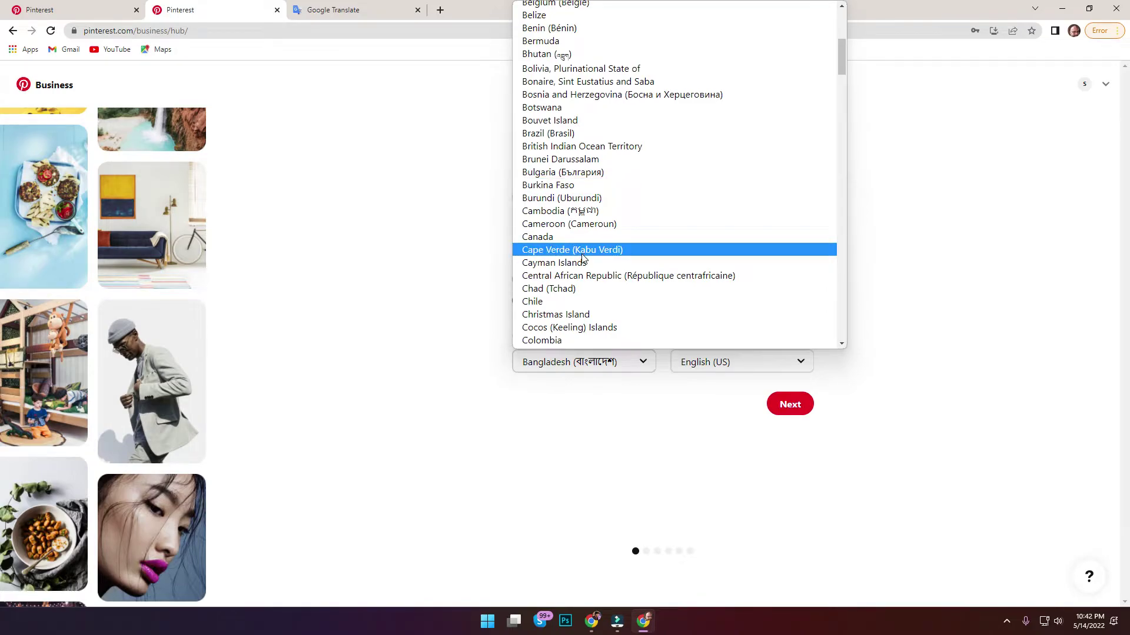
left_click(391, 274)
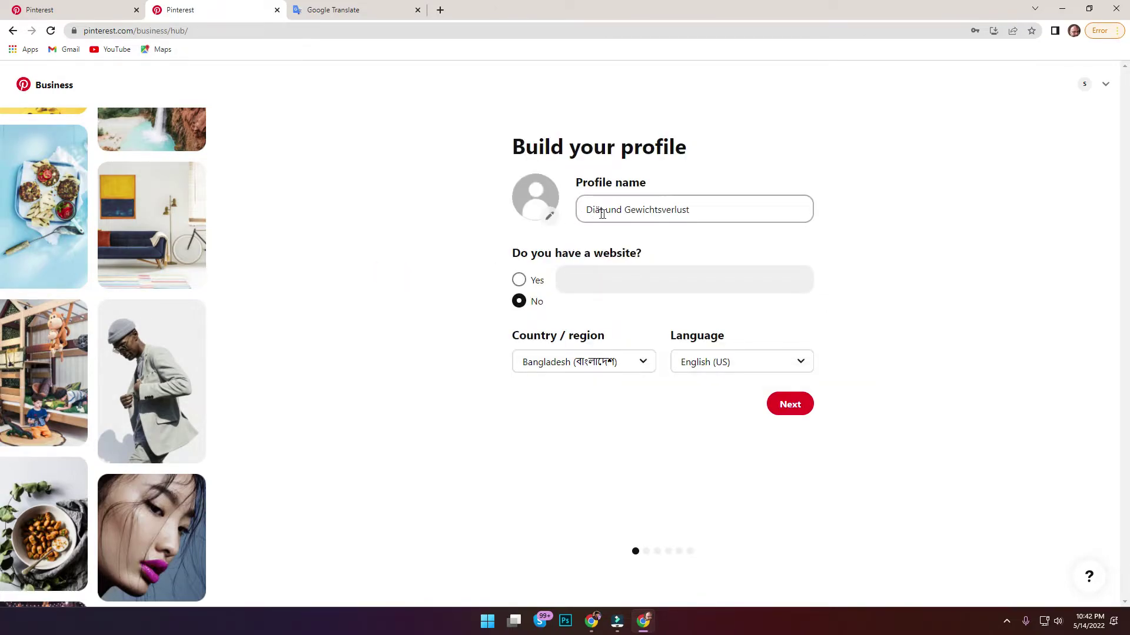
left_click(423, 6)
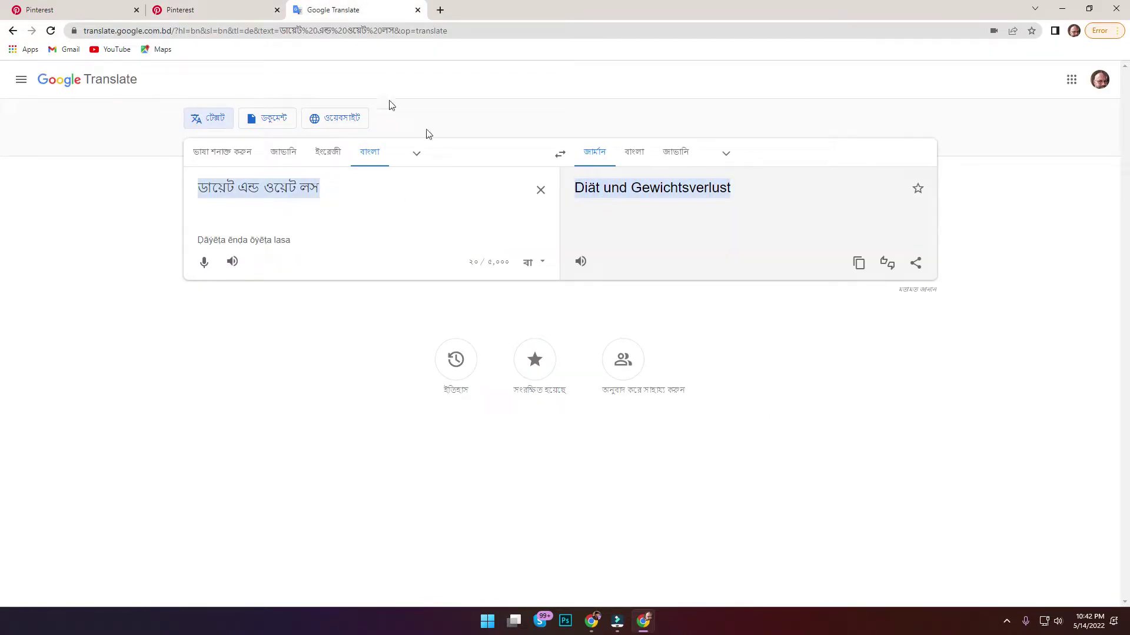
key("ctrl+shift+Tab")
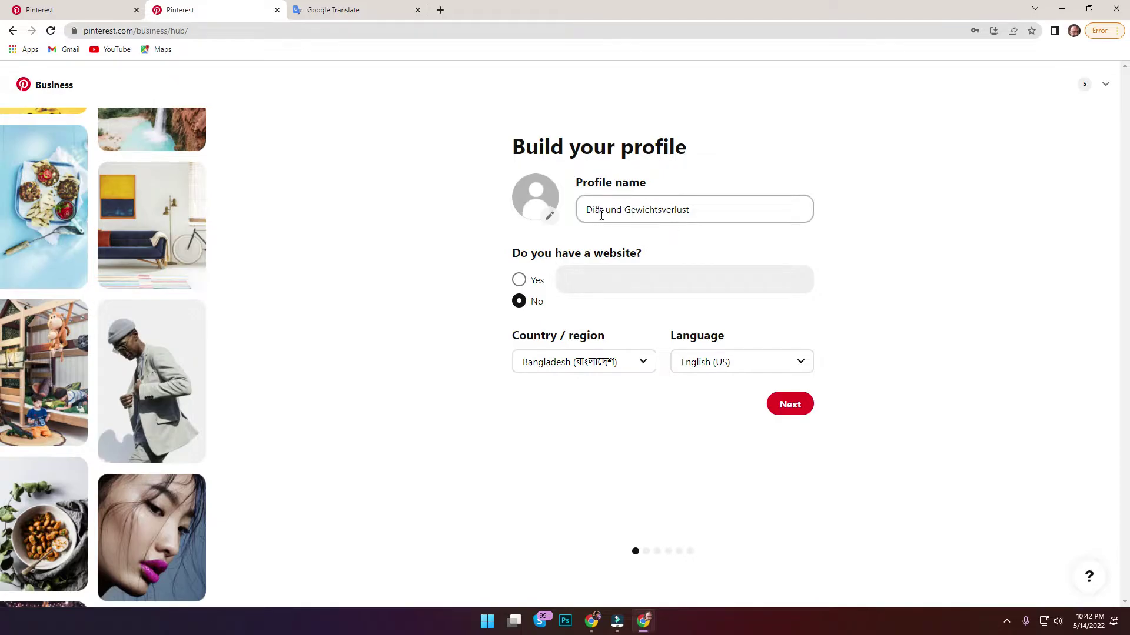
left_click(572, 360)
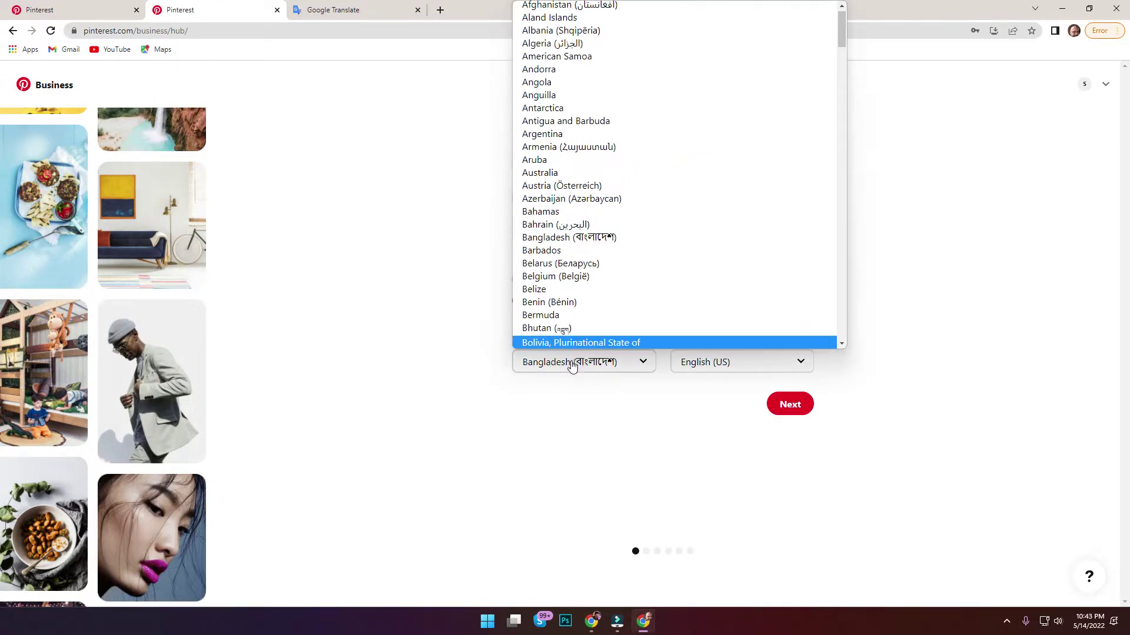
left_click(592, 625)
left_click(566, 577)
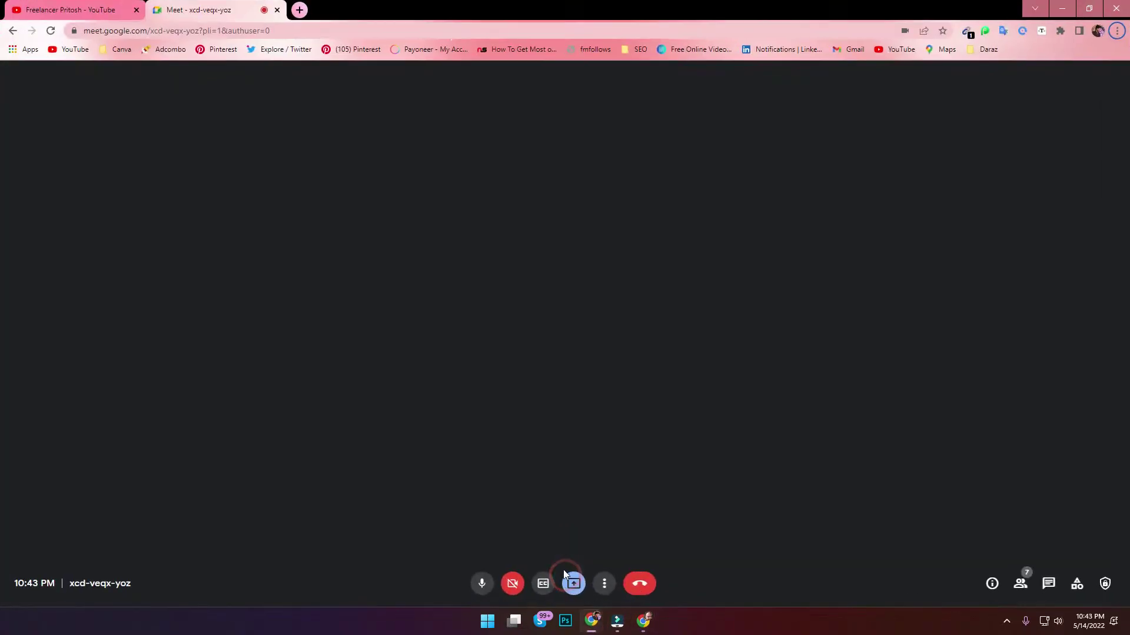
left_click(1061, 9)
Set the profile's country/region to Germany (Deutschland) and continue to the business description.
left_click(545, 368)
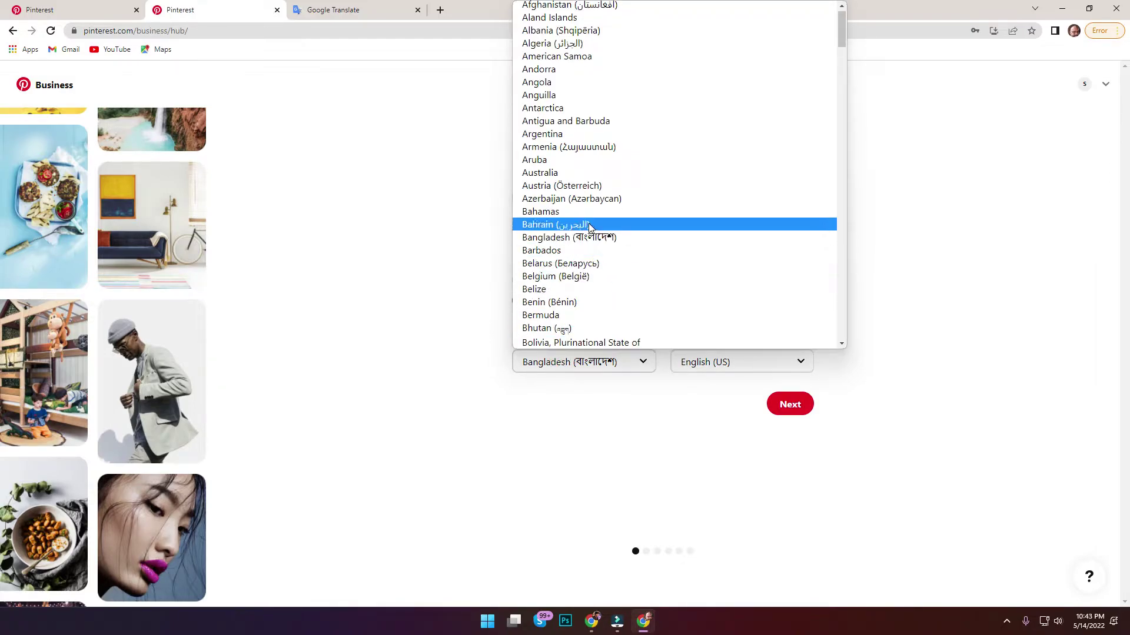
scroll(590, 227, "down", 5)
scroll(589, 229, "down", 5)
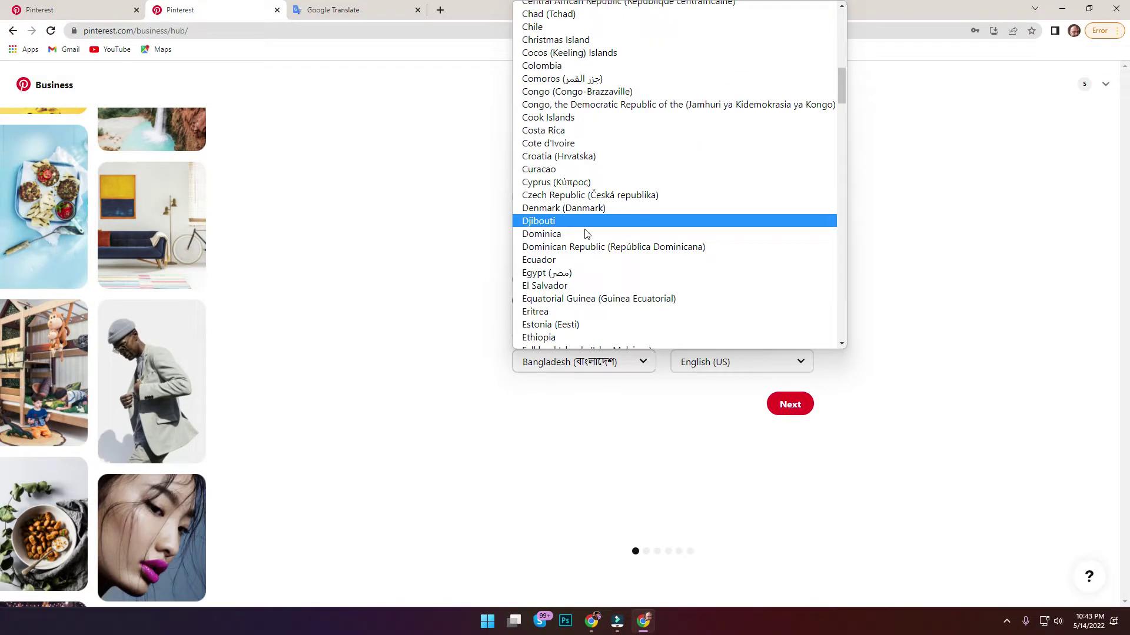
scroll(586, 235, "down", 5)
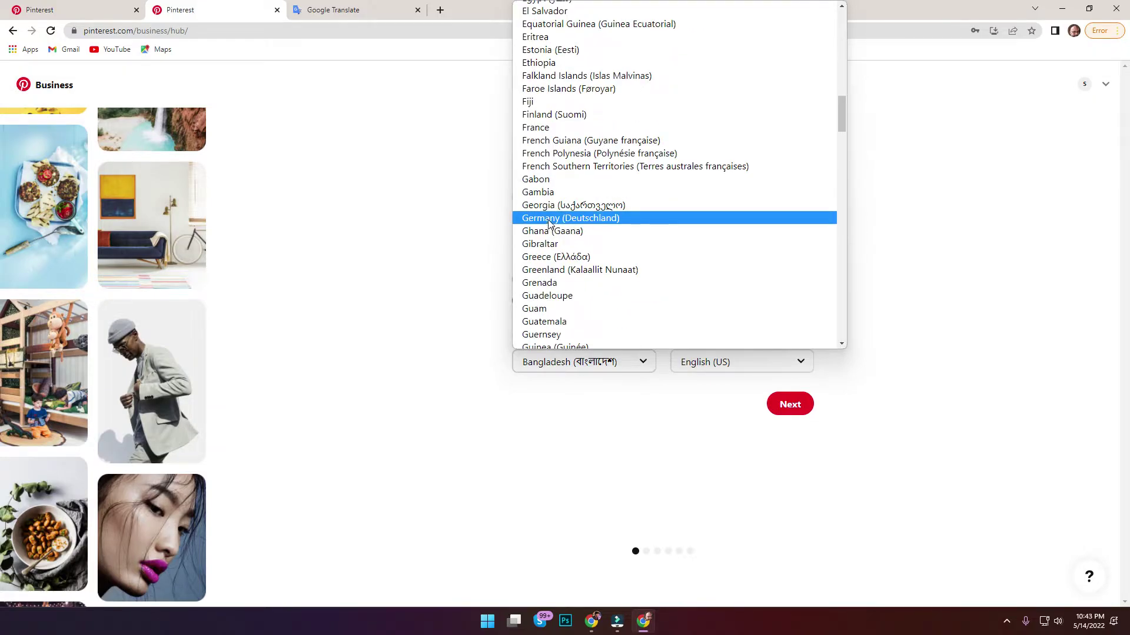
left_click(590, 222)
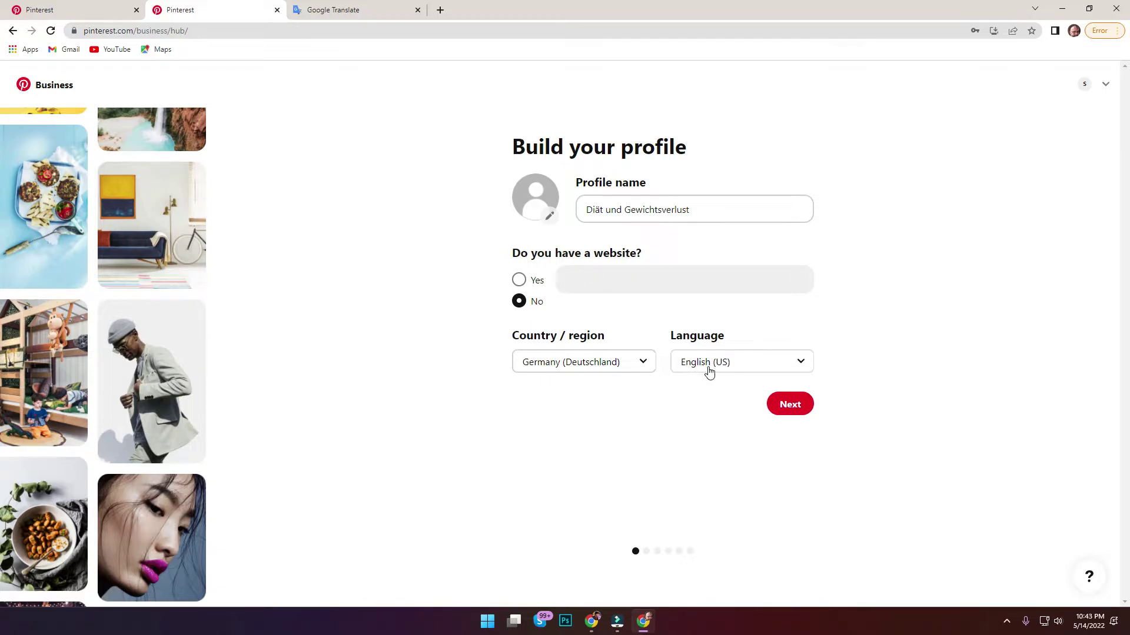
left_click(794, 405)
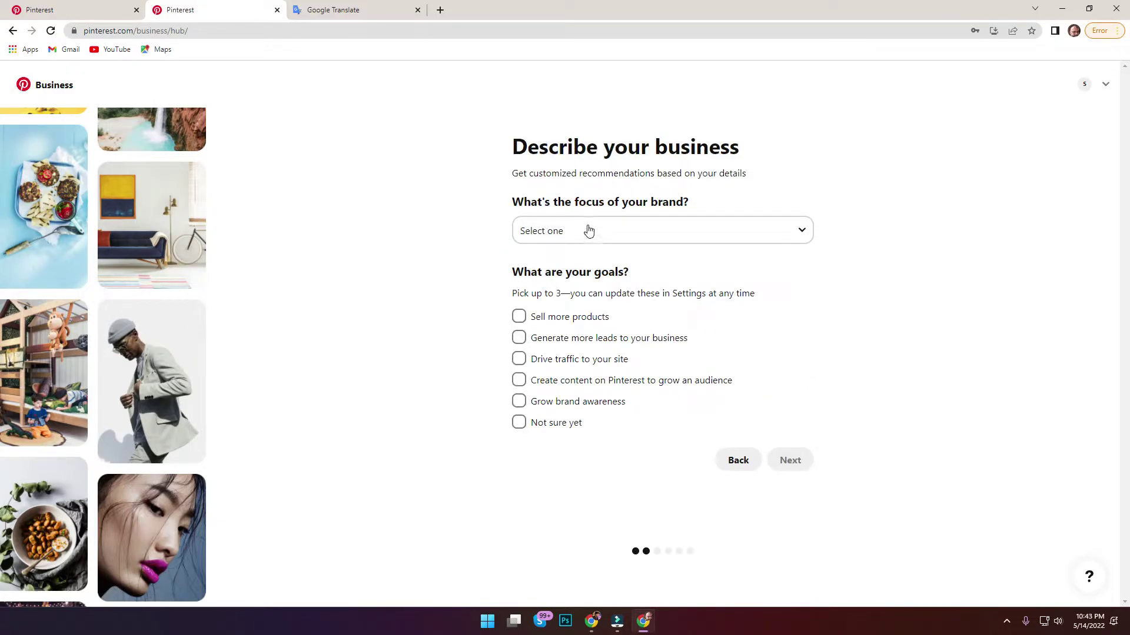
Choose Health and fitness as the brand focus and "Drive traffic to your site" as the goal, and continue.
left_click(589, 230)
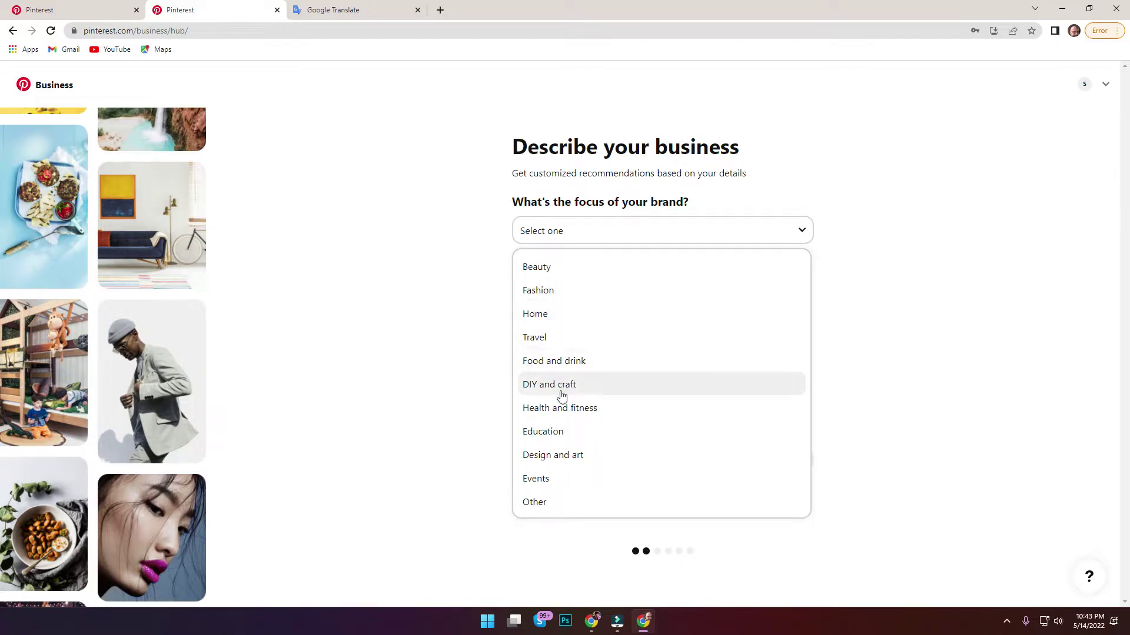
left_click(612, 408)
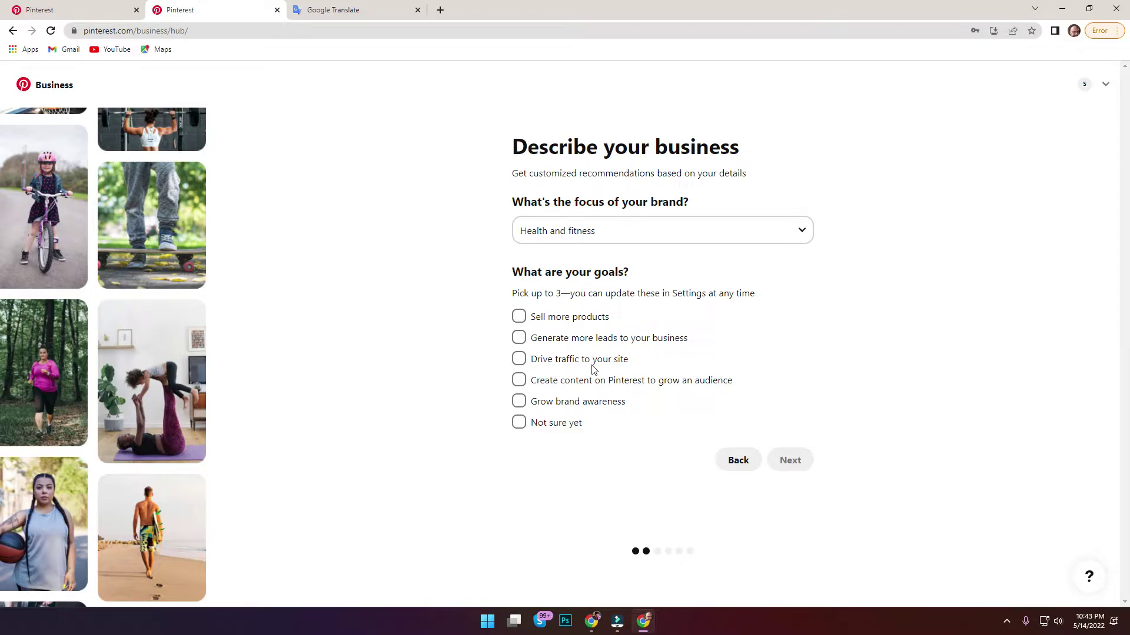
left_click(523, 366)
left_click(523, 365)
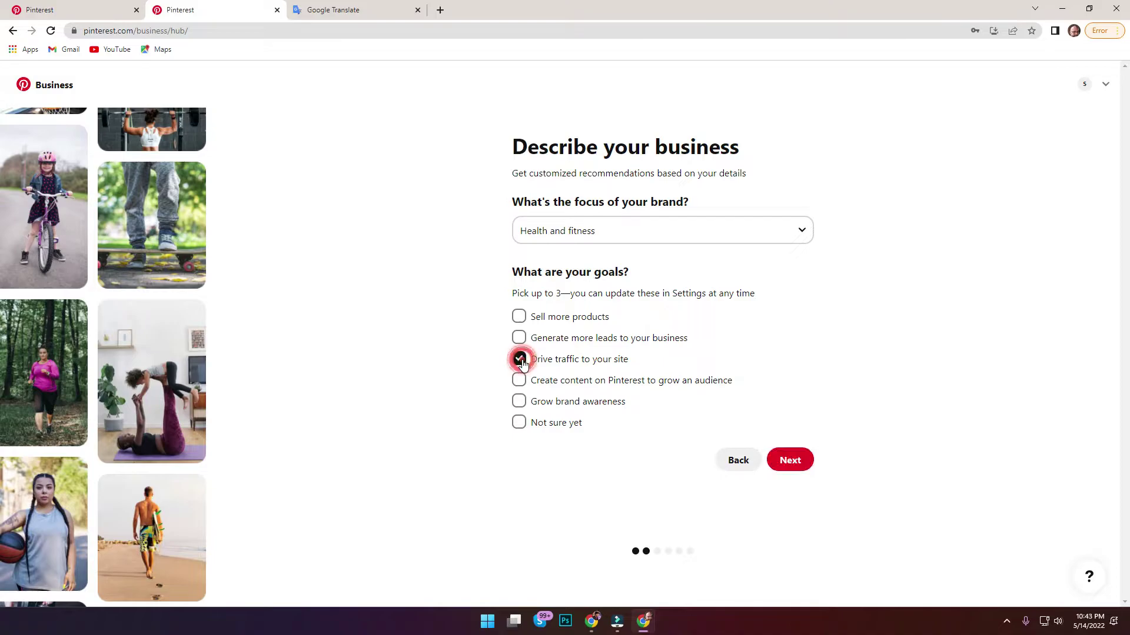
left_click(791, 462)
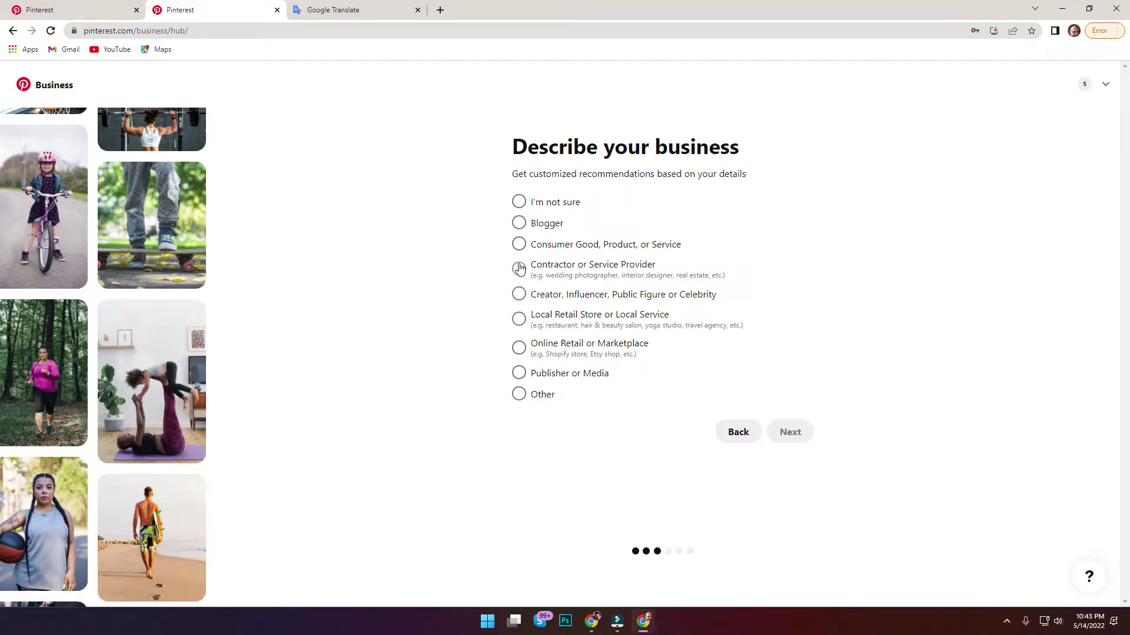
Describe the business as "Consumer Good, Product, or Service" and answer "I'm not sure yet" about running ads.
left_click(519, 245)
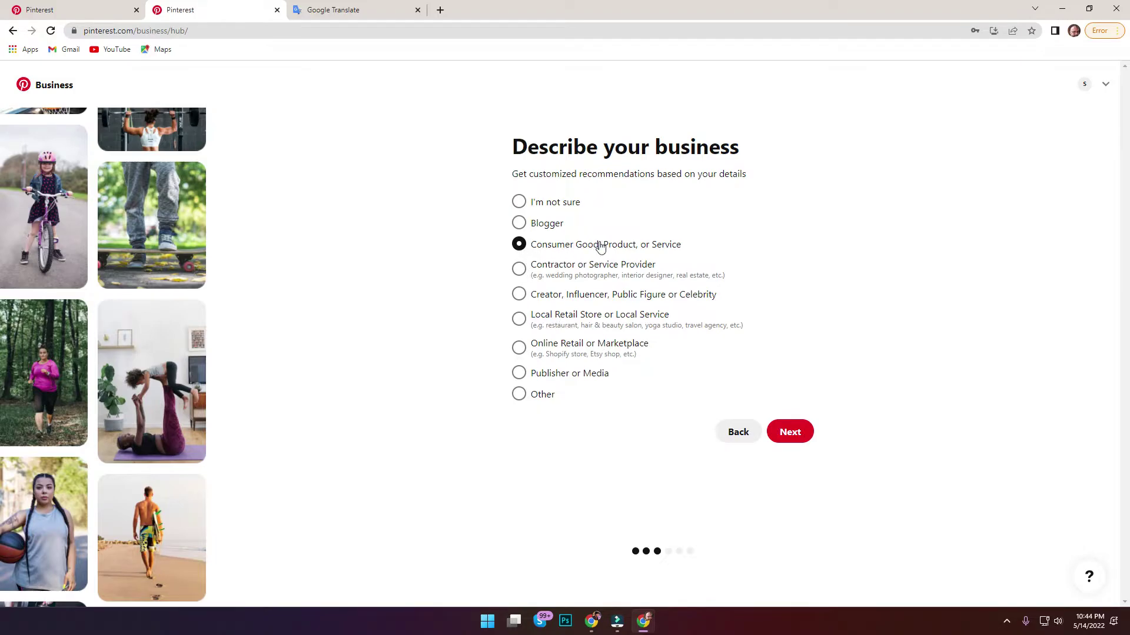
left_click(791, 434)
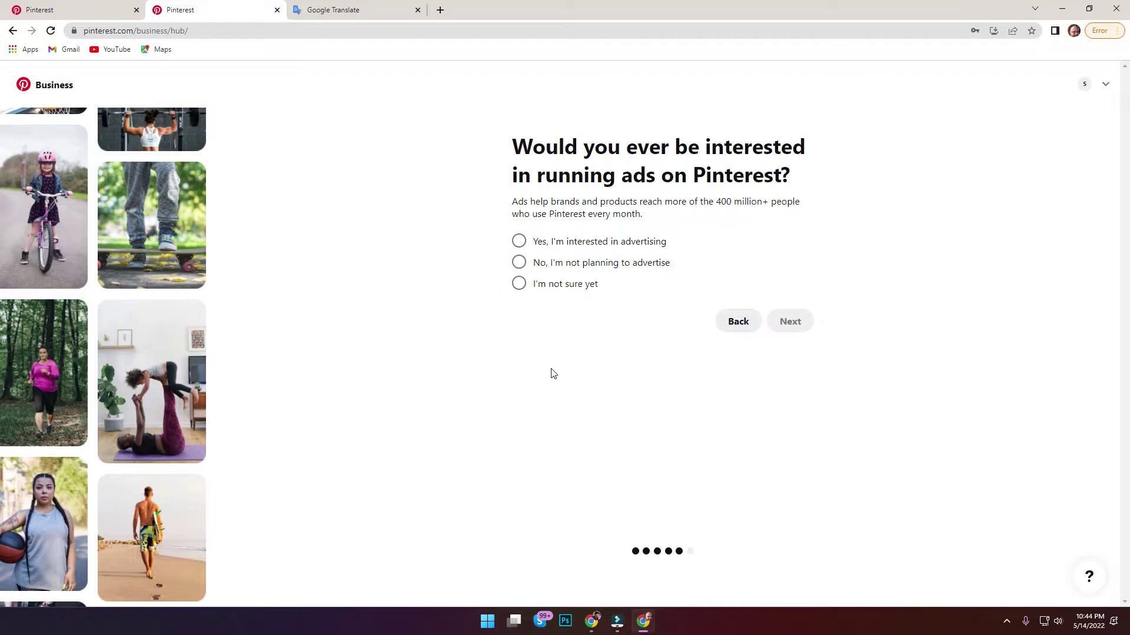
left_click(520, 284)
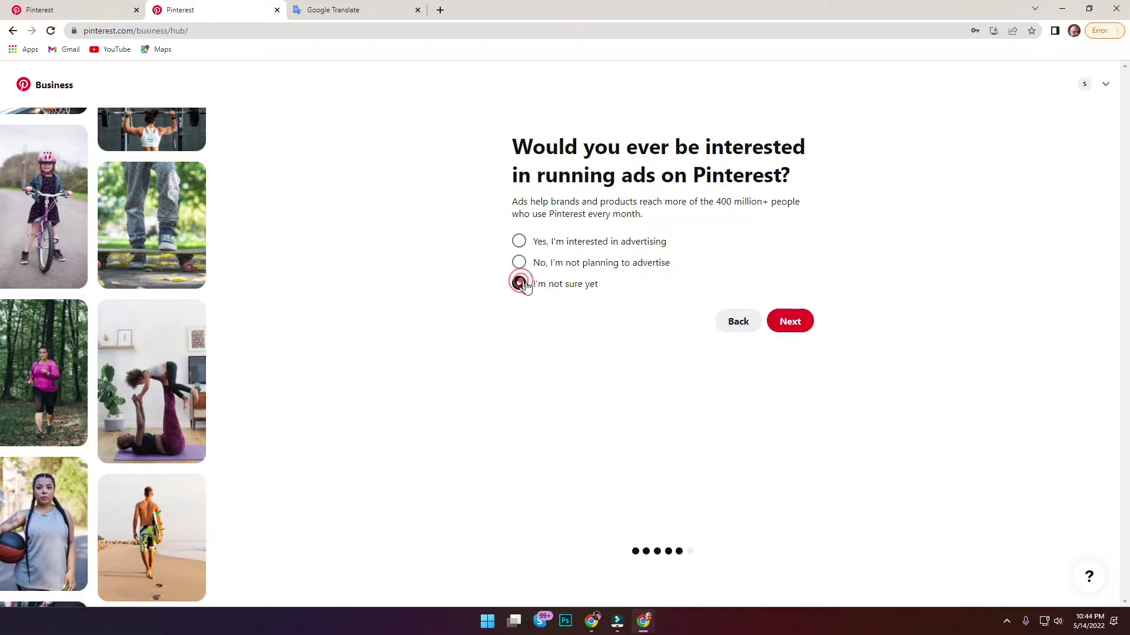
left_click(800, 325)
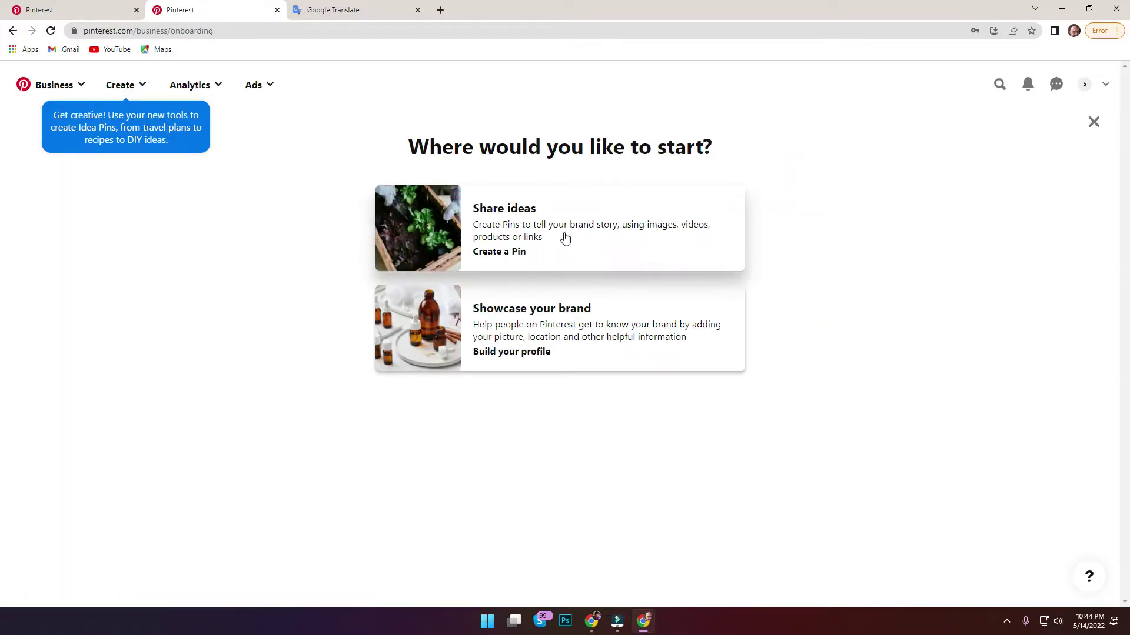
Dismiss the starting suggestions and open the business account's own profile page.
left_click(1092, 124)
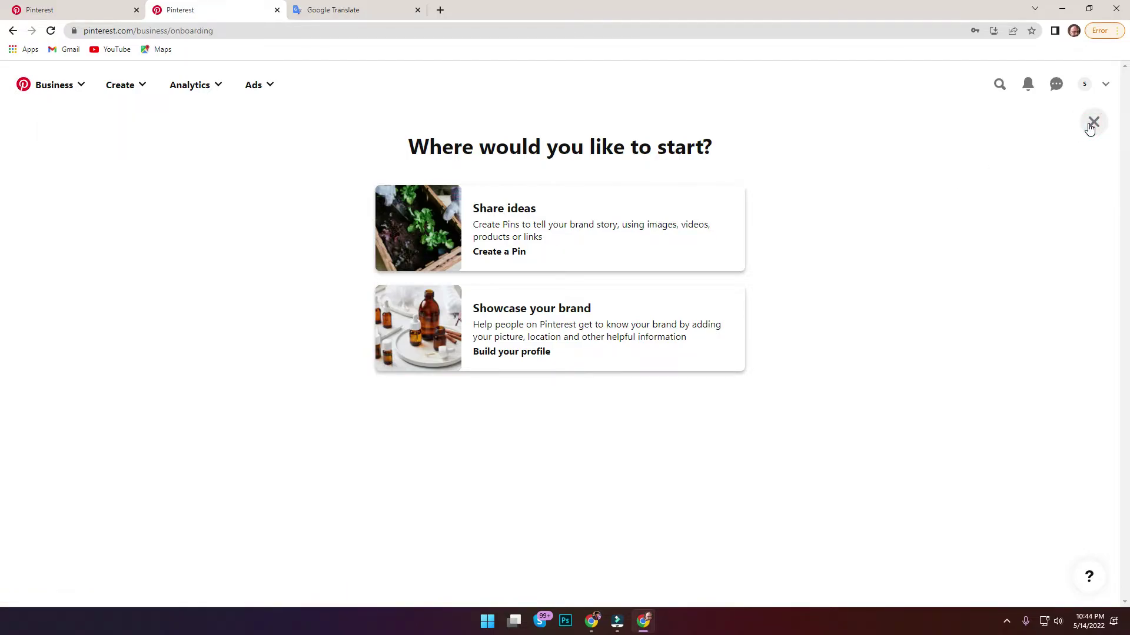
left_click(1084, 83)
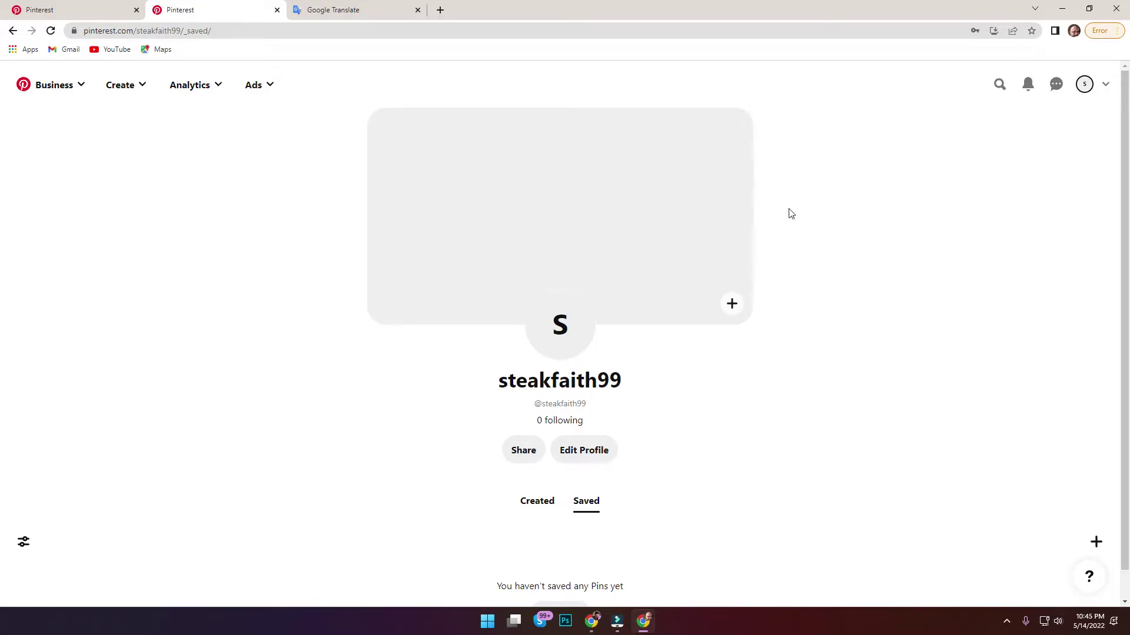
scroll(647, 265, "down", 1)
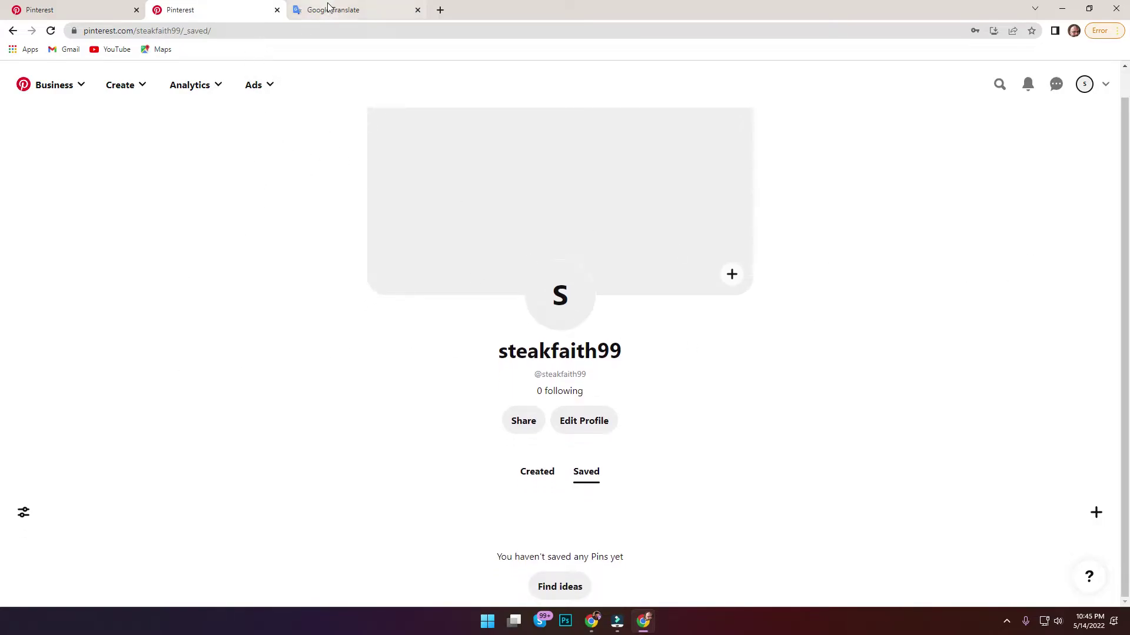
Compare the name shown on the Pinterest profile with the signed-in Google account's details and the German translation.
left_click(440, 10)
left_click(1109, 81)
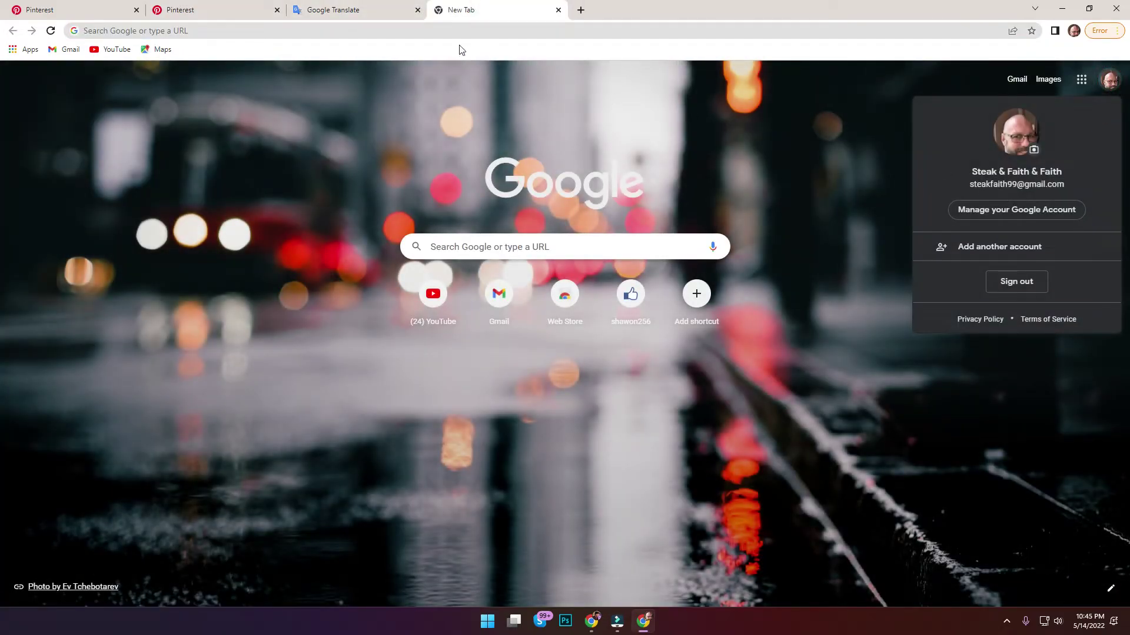
left_click(247, 7)
left_click_drag(636, 353, 498, 353)
left_click(333, 10)
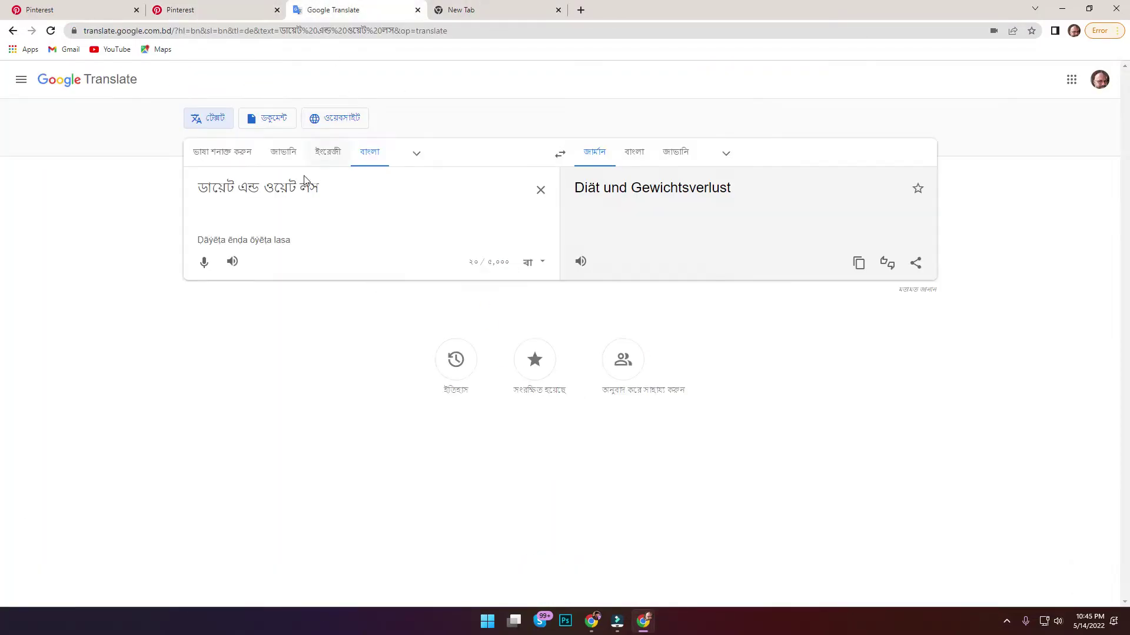
left_click(195, 9)
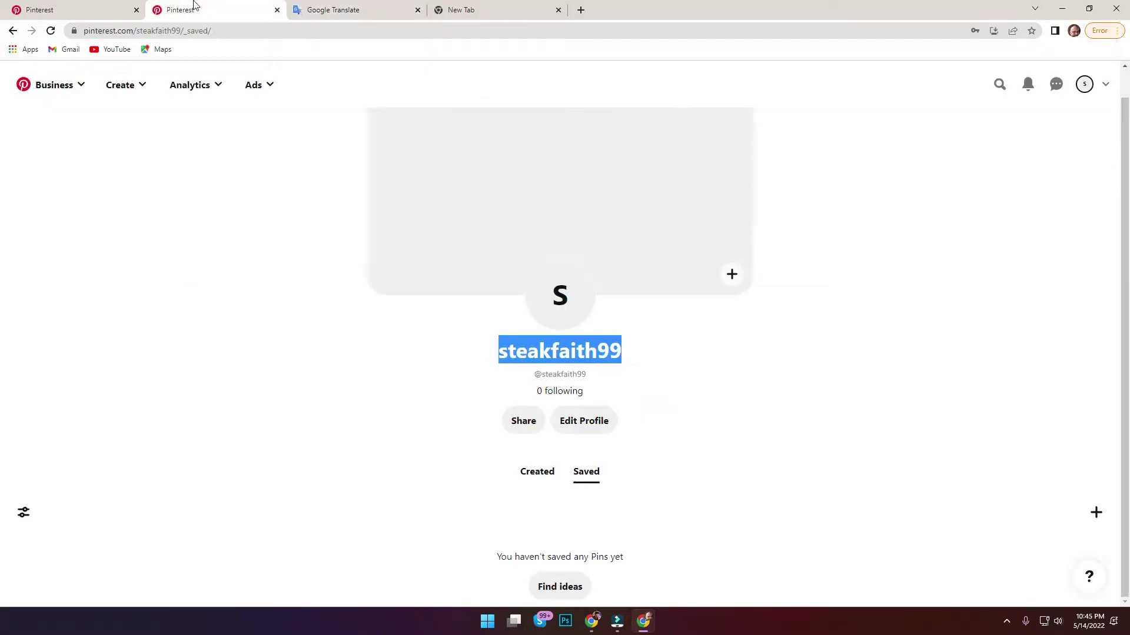
left_click(527, 348)
left_click(497, 7)
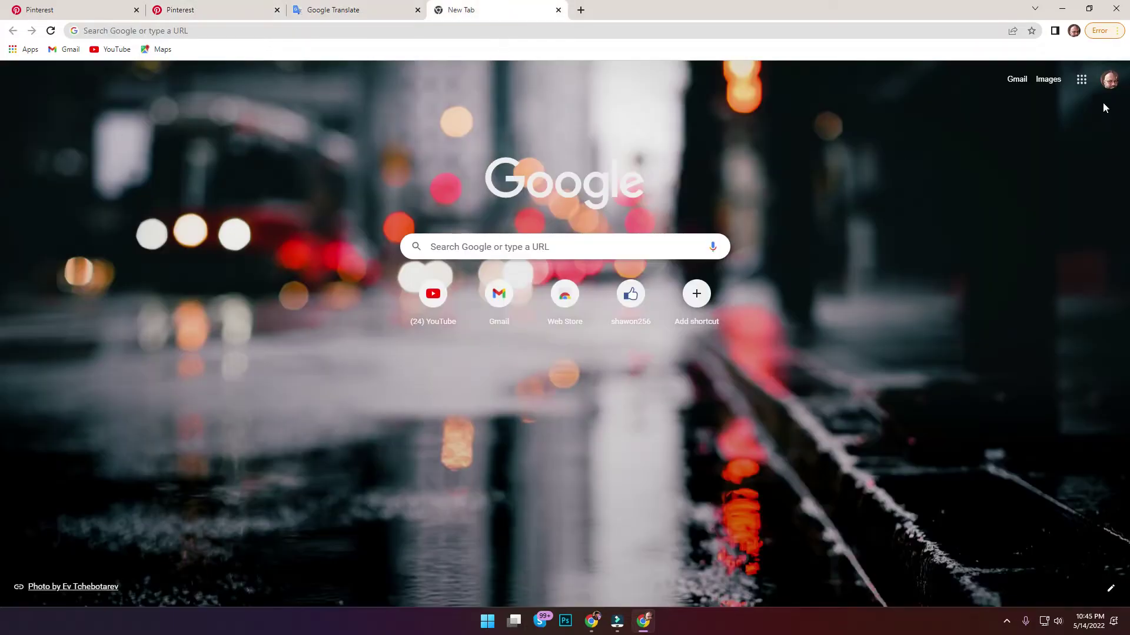
left_click(1108, 79)
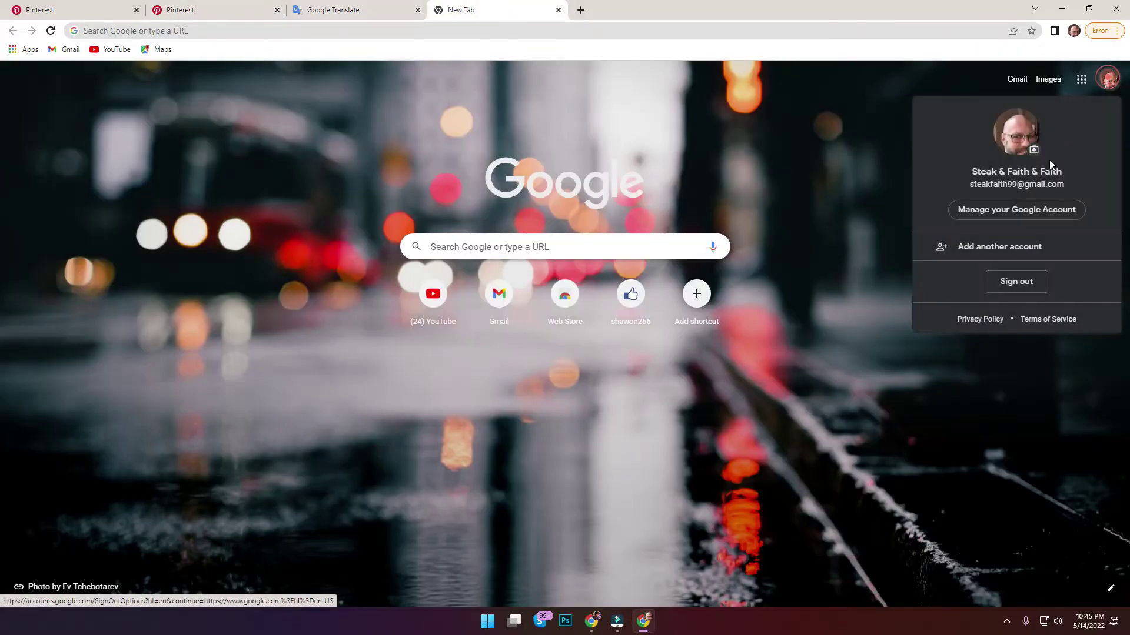
left_click(235, 9)
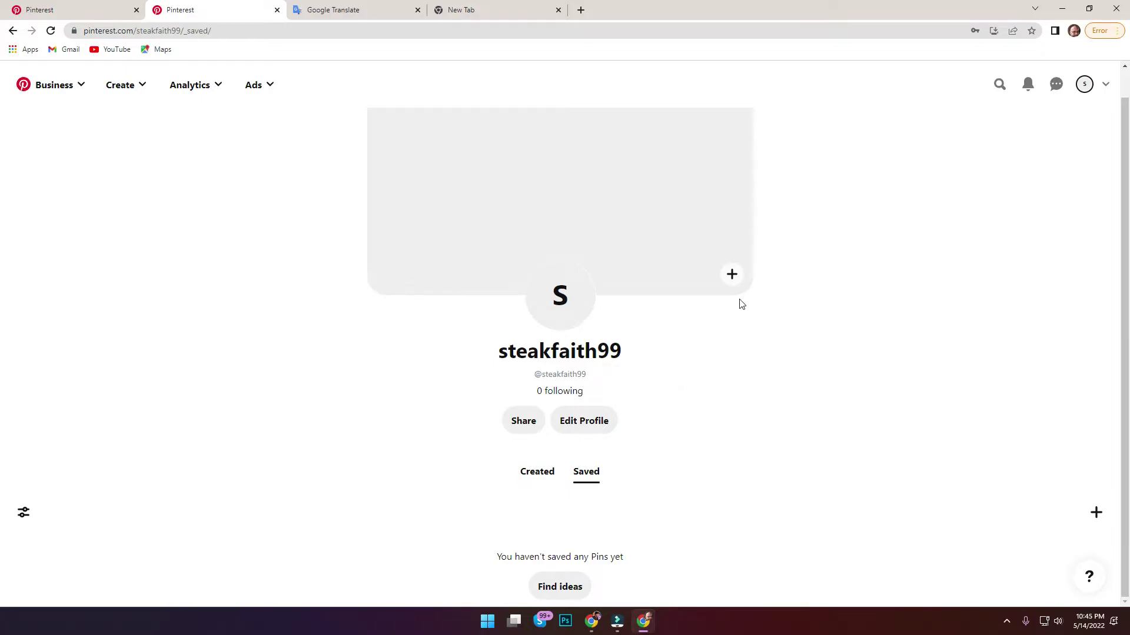
Open the Pinterest profile for editing and copy the name "Diät und Gewichtsverlust".
left_click(590, 429)
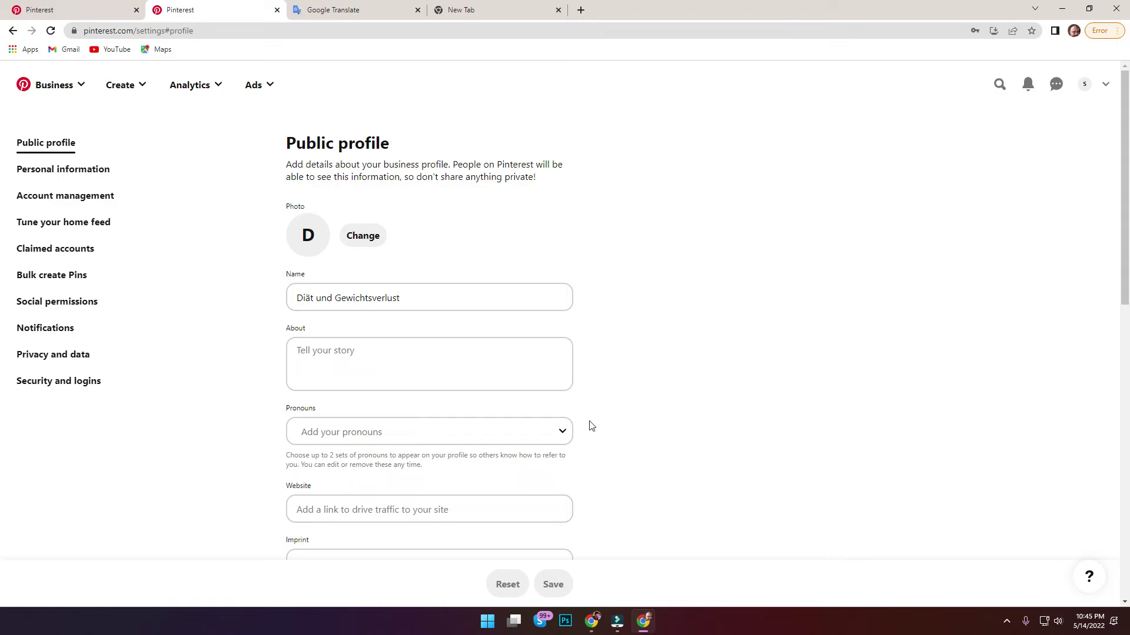
triple_click(343, 300)
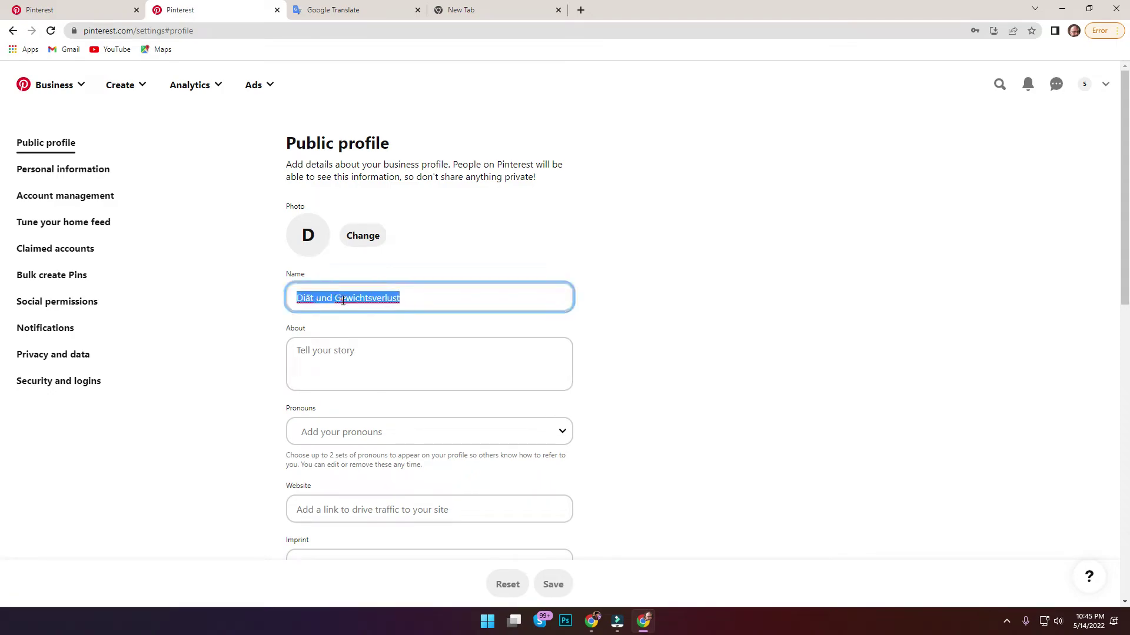
right_click(343, 300)
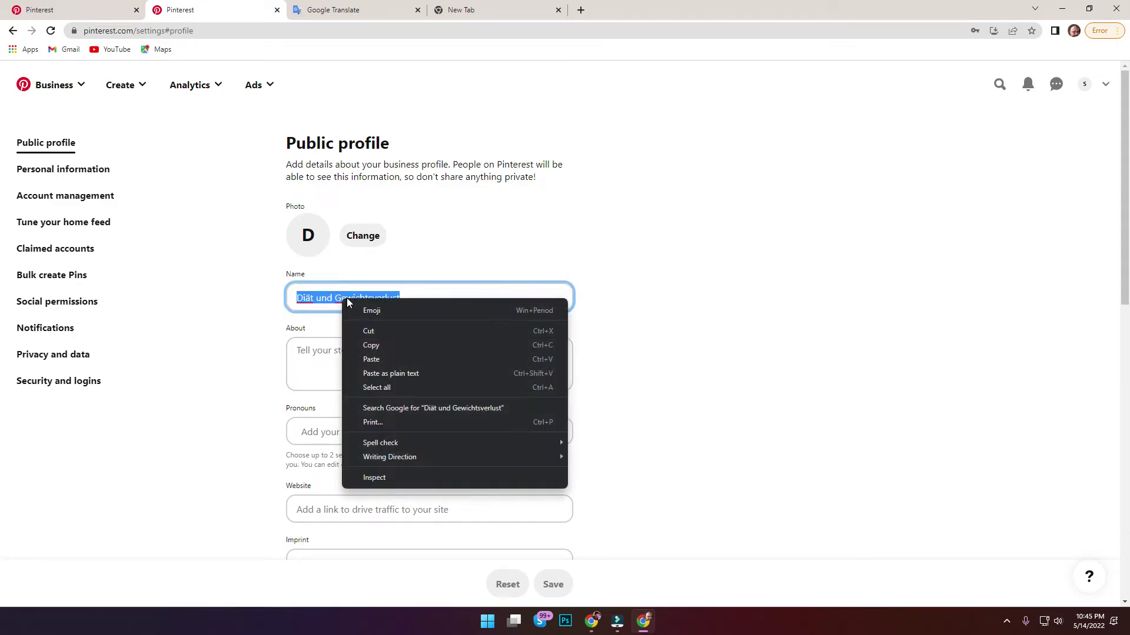
left_click(371, 345)
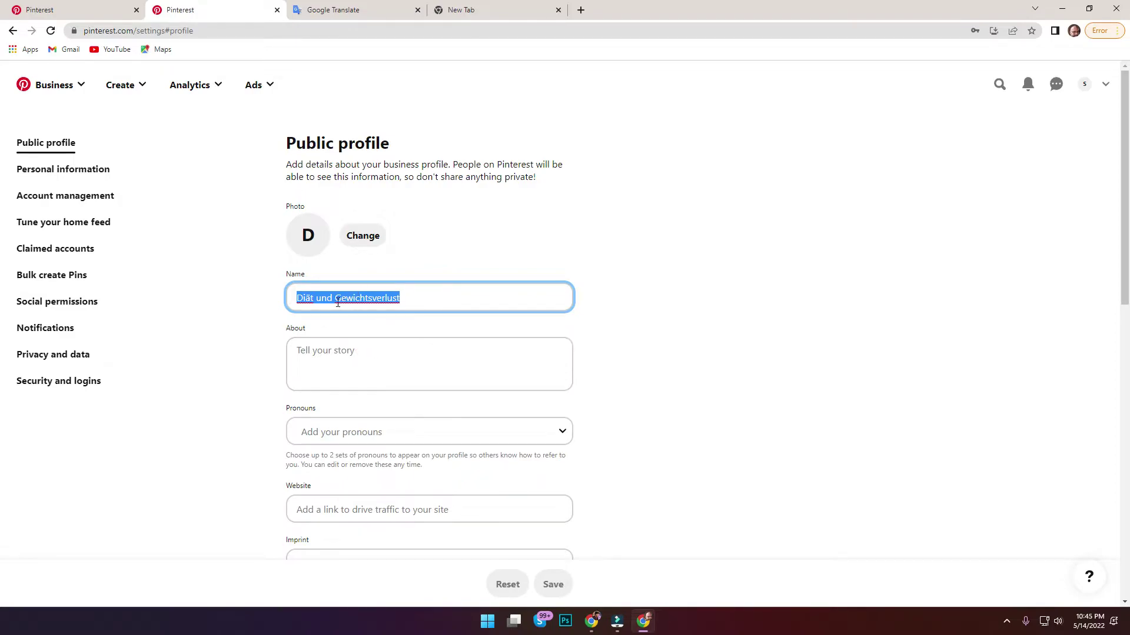
Replace the contact name in the personal information with "Diät und Gewichtsverlust" and save the settings.
left_click(70, 196)
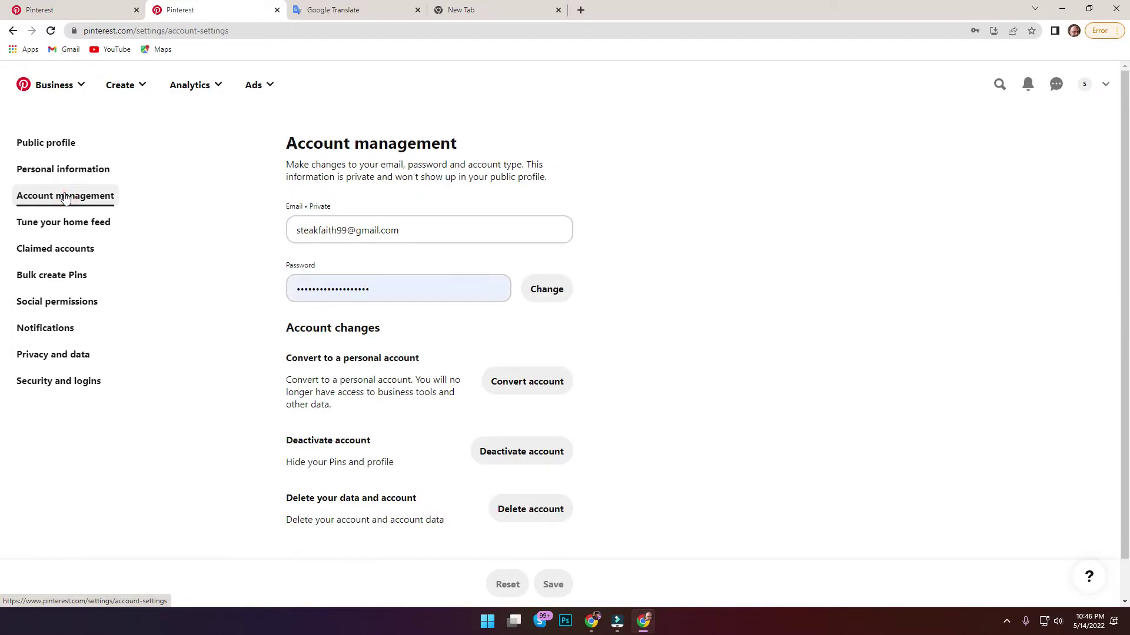
scroll(33, 188, "down", 1)
left_click(38, 176)
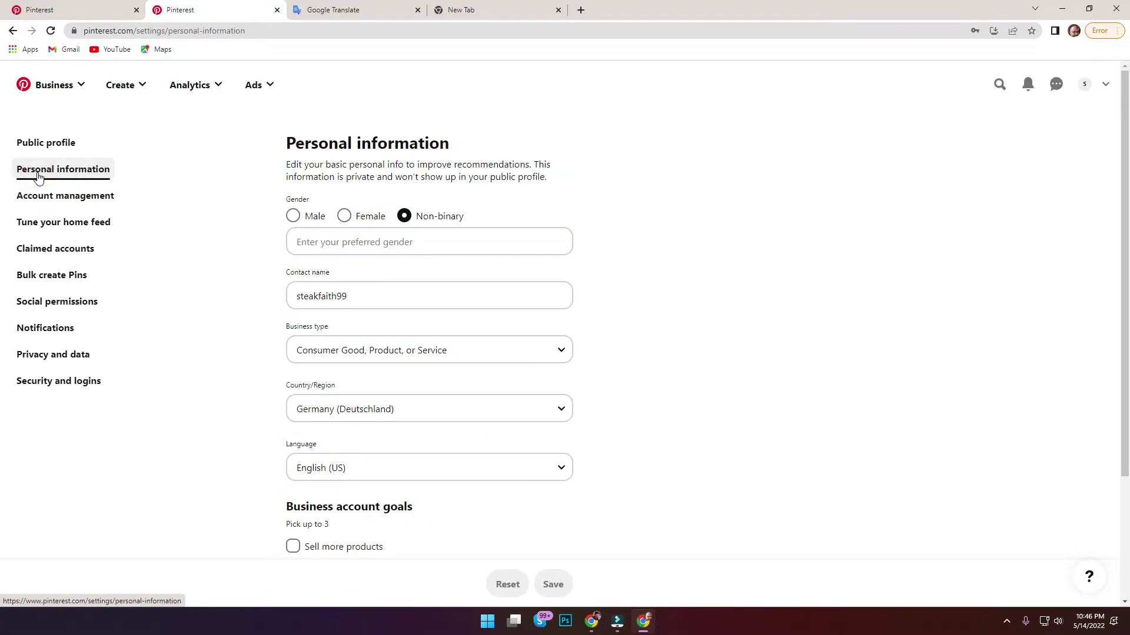
double_click(319, 296)
right_click(320, 296)
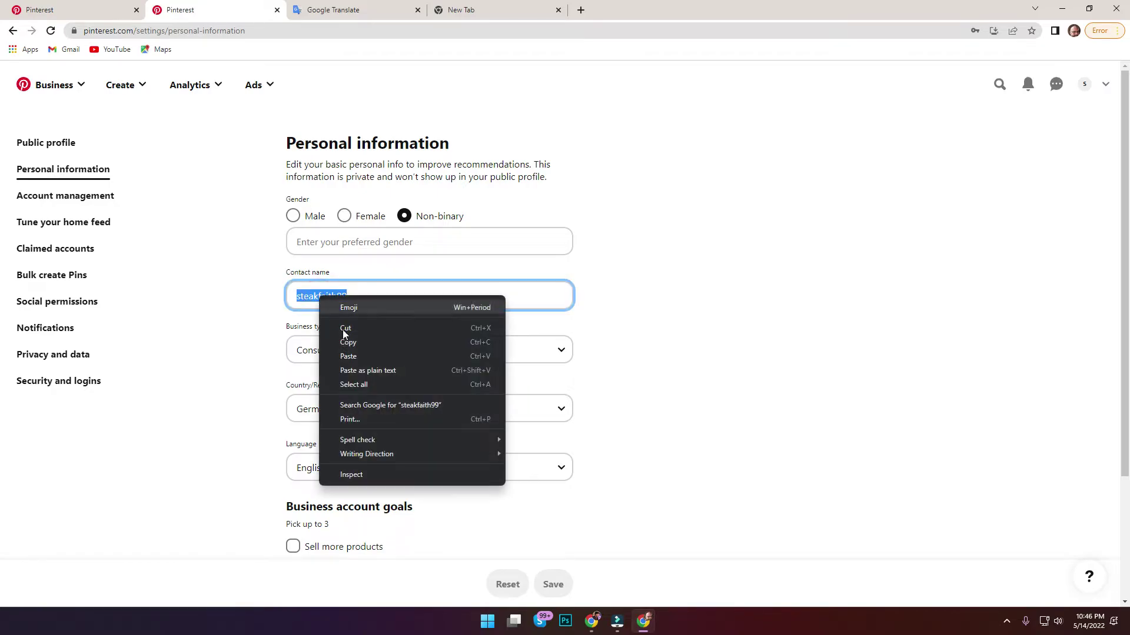
left_click(355, 356)
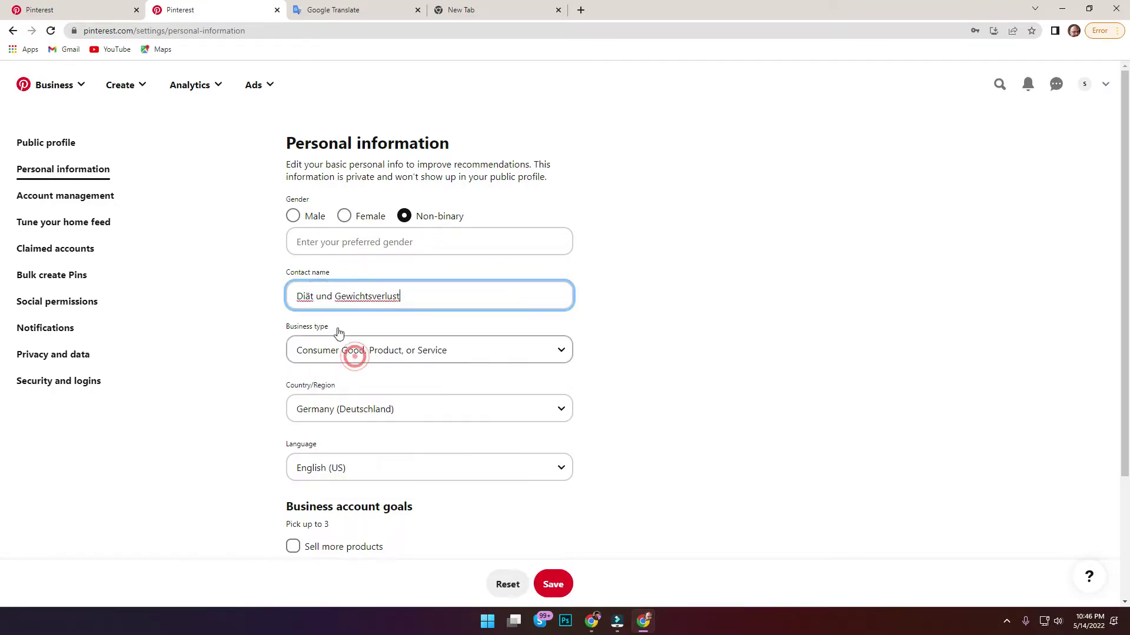
left_click(333, 10)
left_click(223, 9)
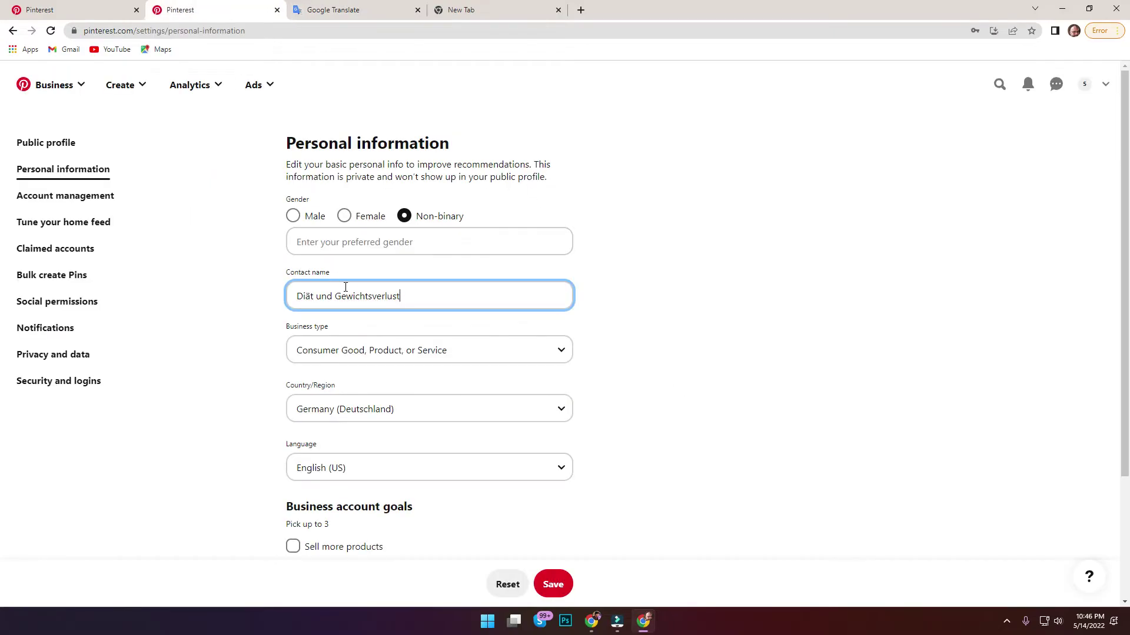
scroll(330, 335, "down", 3)
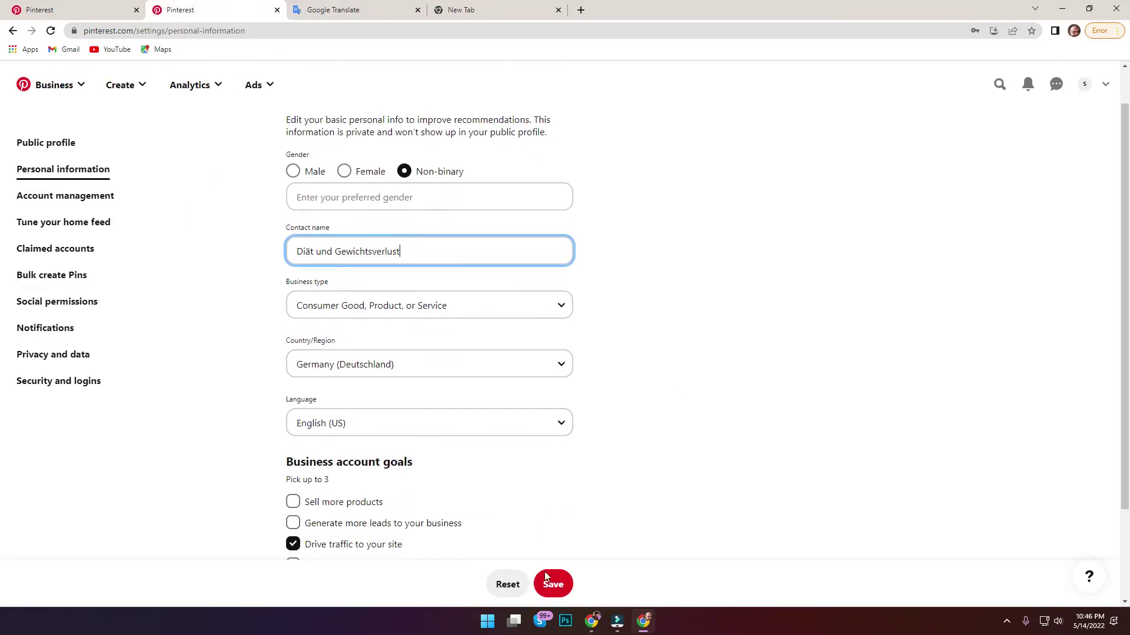
left_click(559, 585)
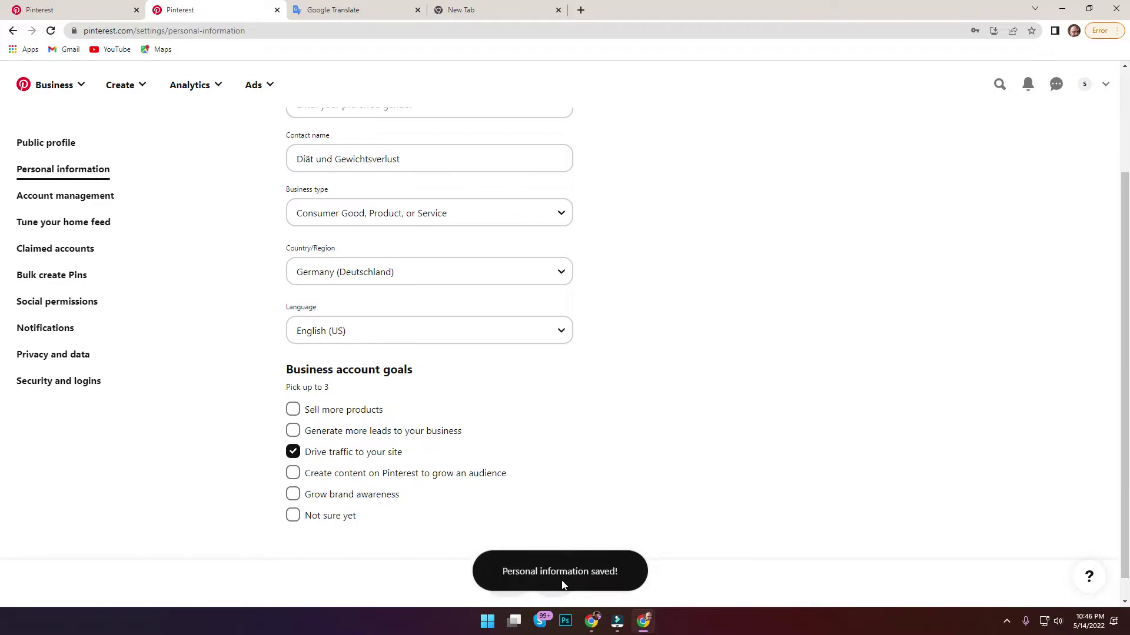
Check the name on the business account's profile page and reopen the profile for editing.
left_click(1085, 84)
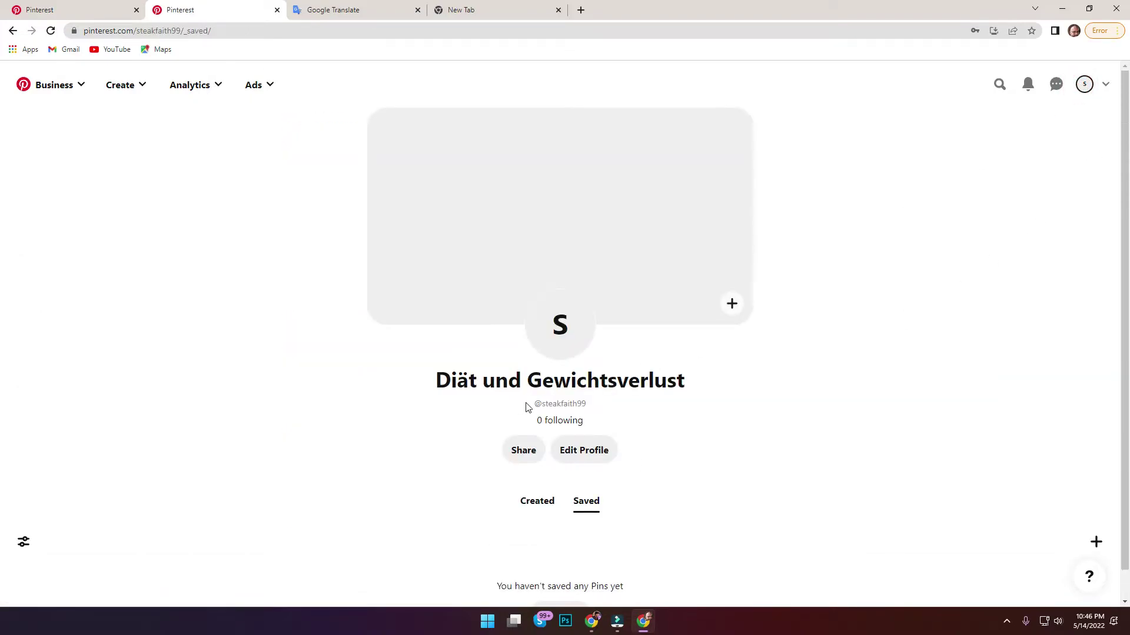
left_click(586, 456)
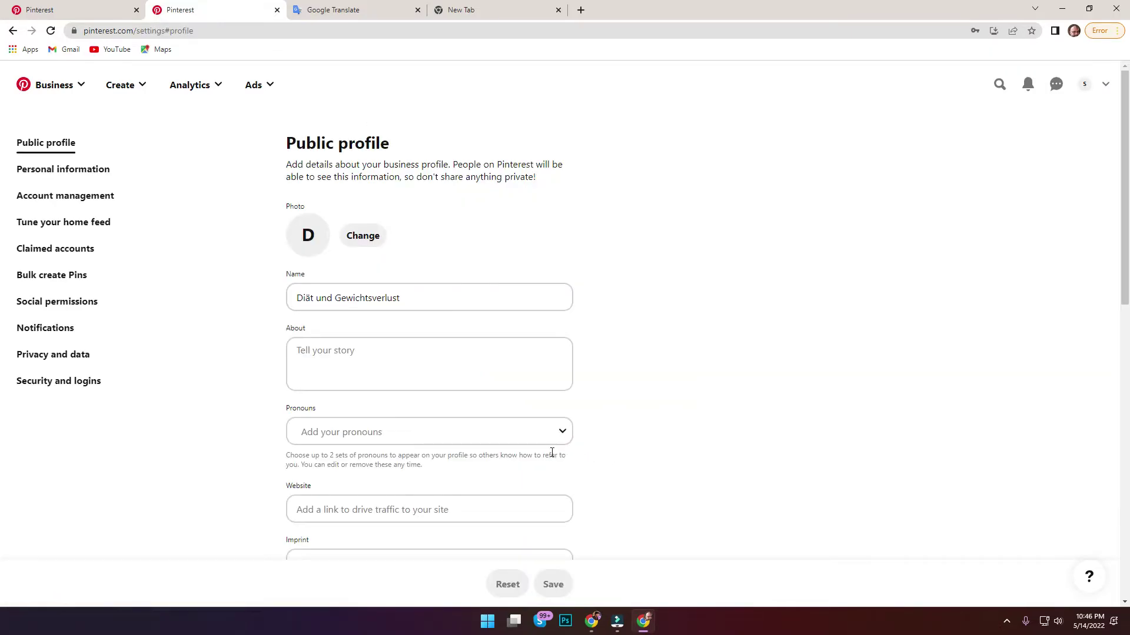
scroll(556, 437, "down", 2)
Set the gender to Male and the contact name to "Diät und Gewichtsverlust" in the personal information, and save.
left_click(58, 177)
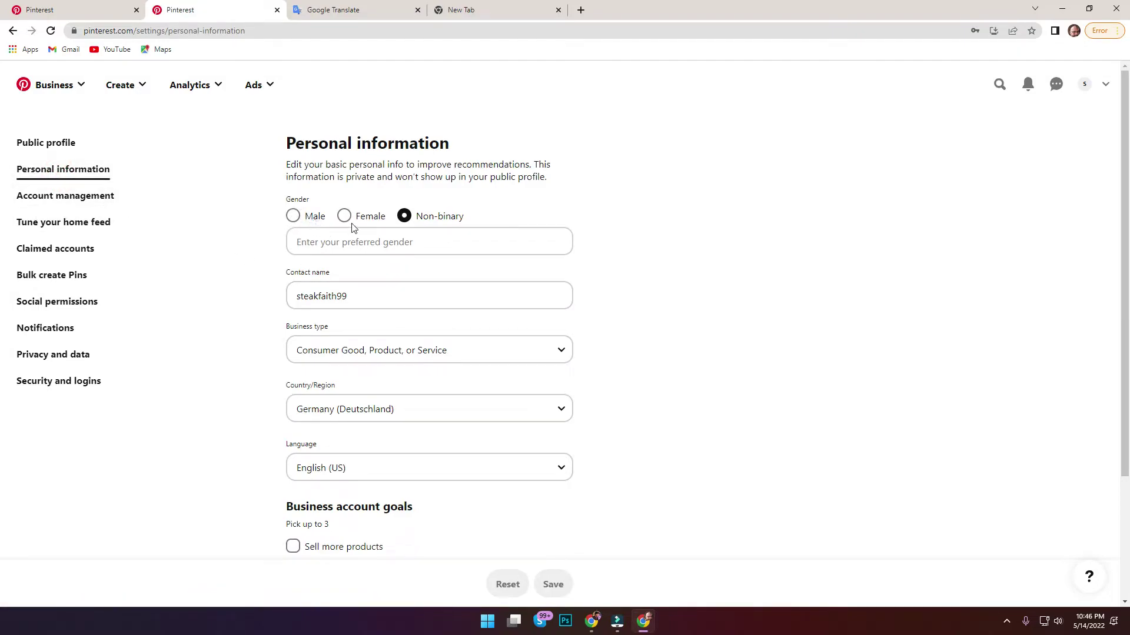
left_click(294, 216)
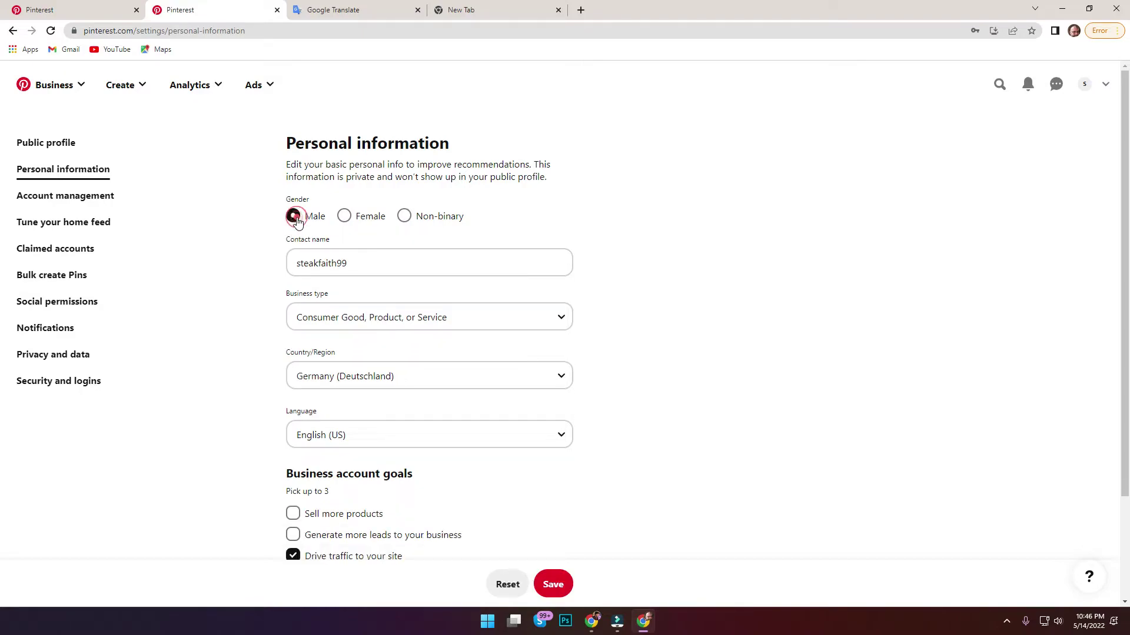
left_click(317, 263)
double_click(317, 263)
right_click(316, 263)
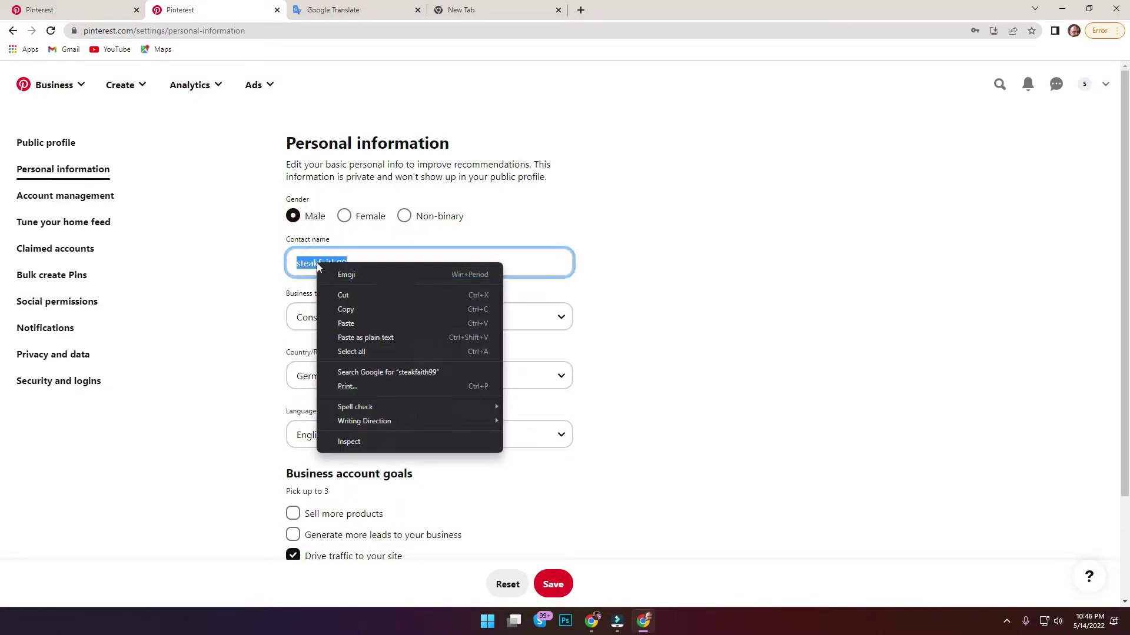
left_click(358, 325)
left_click(552, 583)
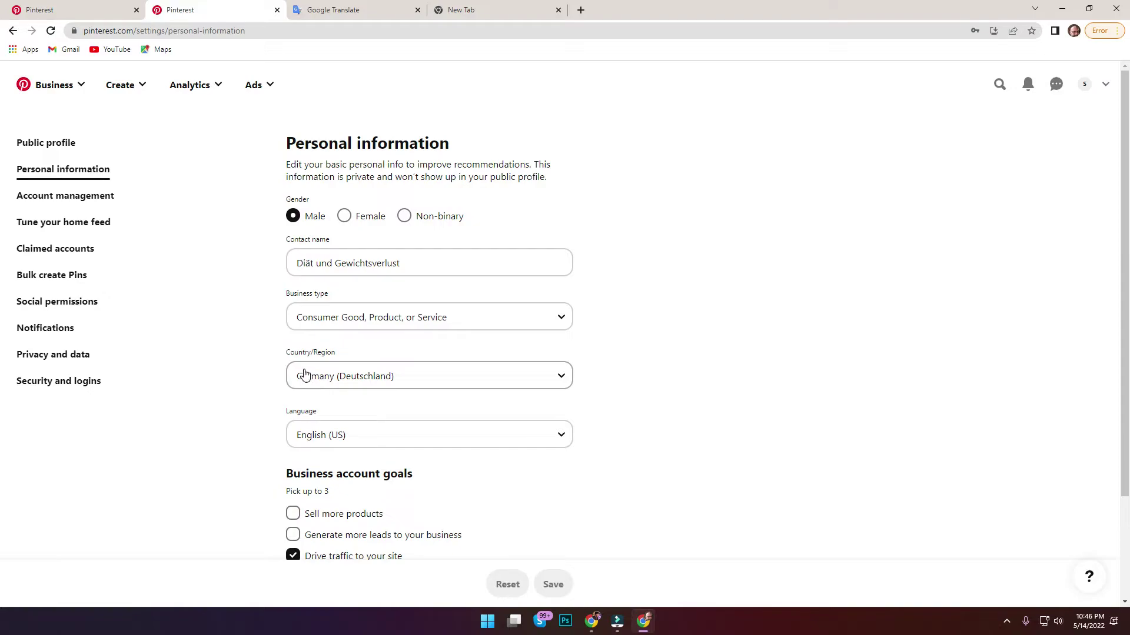
scroll(290, 379, "down", 2)
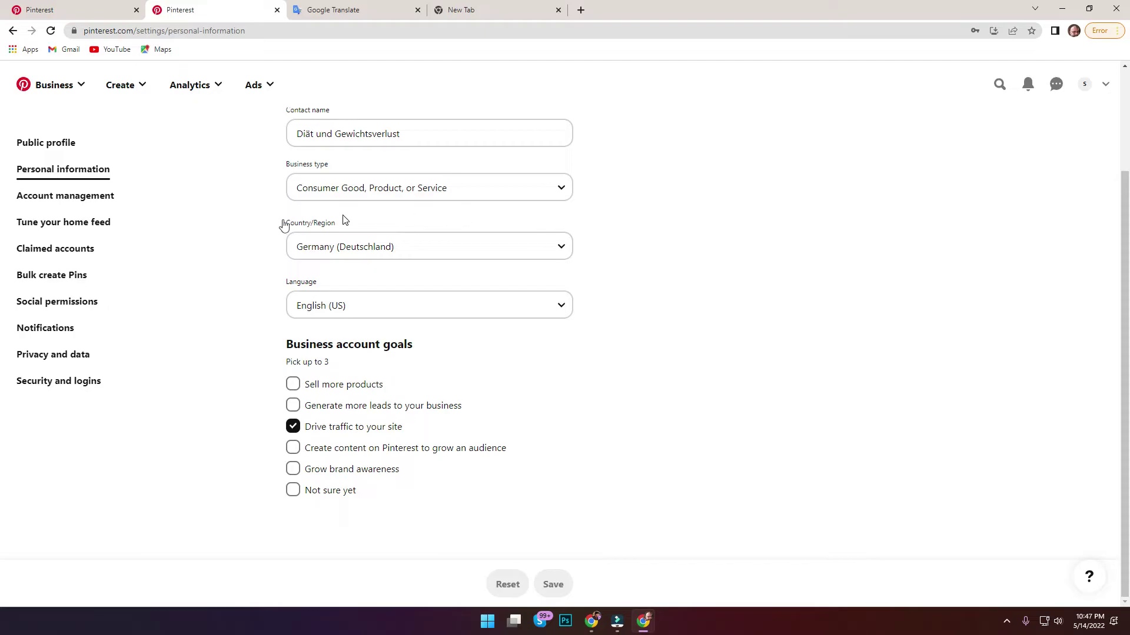
Replace the username in the public profile with the copied name "Diät und Gewichtsverlust".
left_click(71, 143)
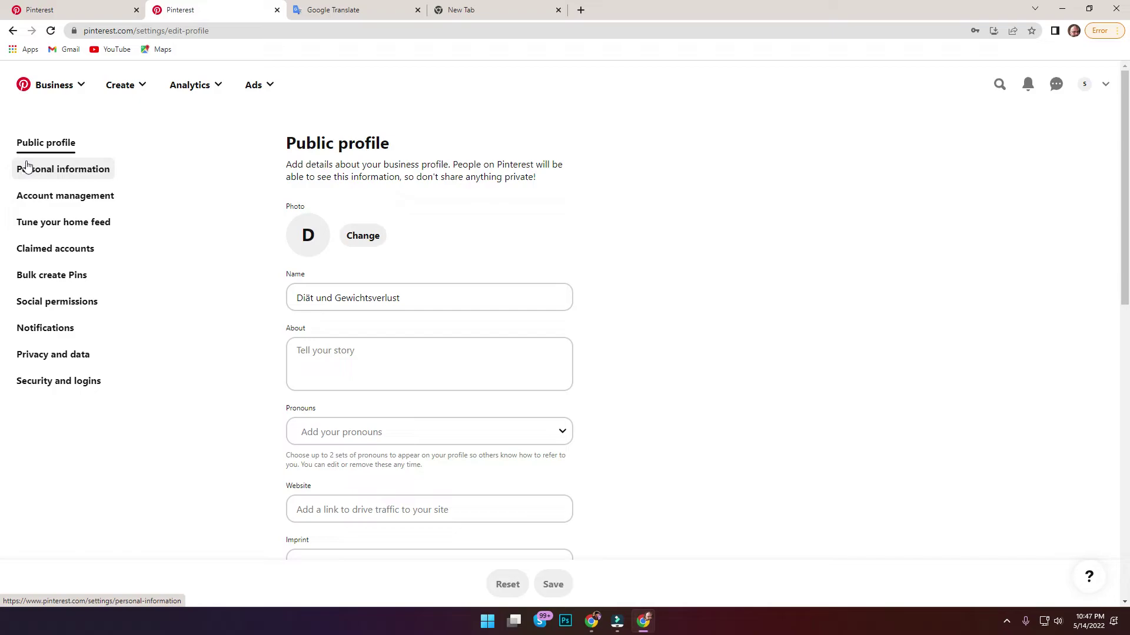
left_click(316, 352)
scroll(318, 354, "down", 2)
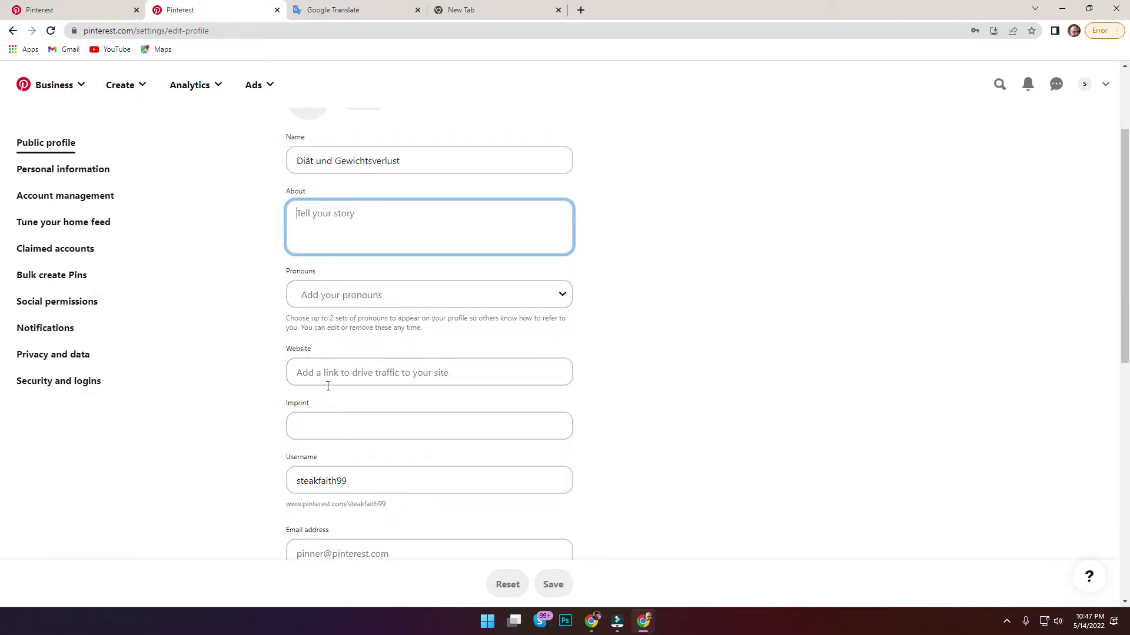
scroll(303, 459, "down", 2)
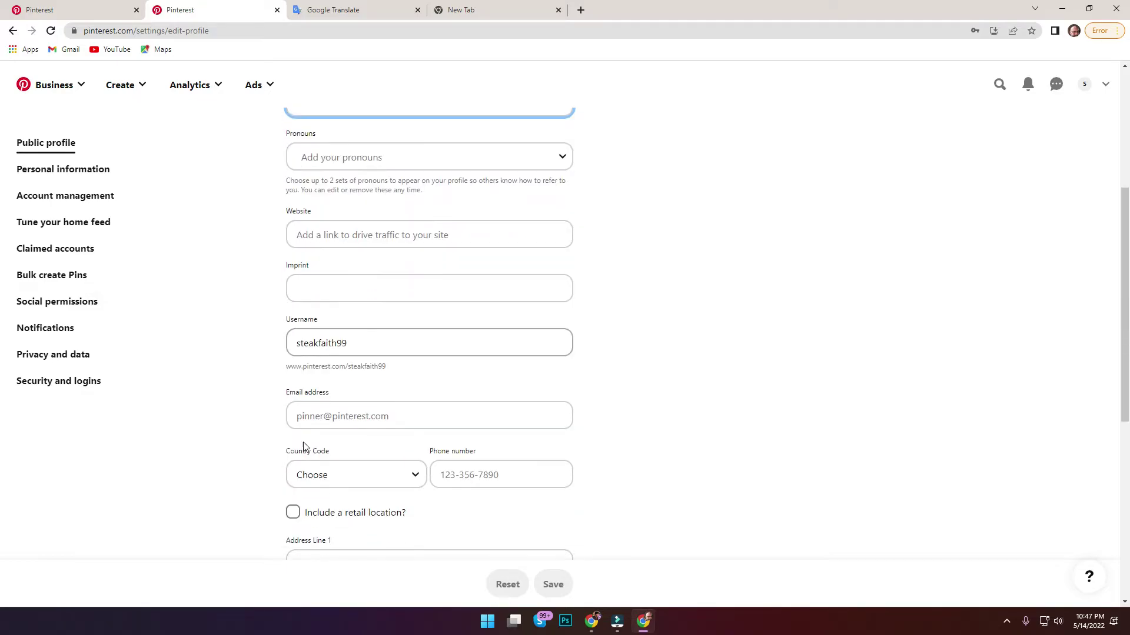
left_click(332, 342)
double_click(323, 343)
right_click(323, 348)
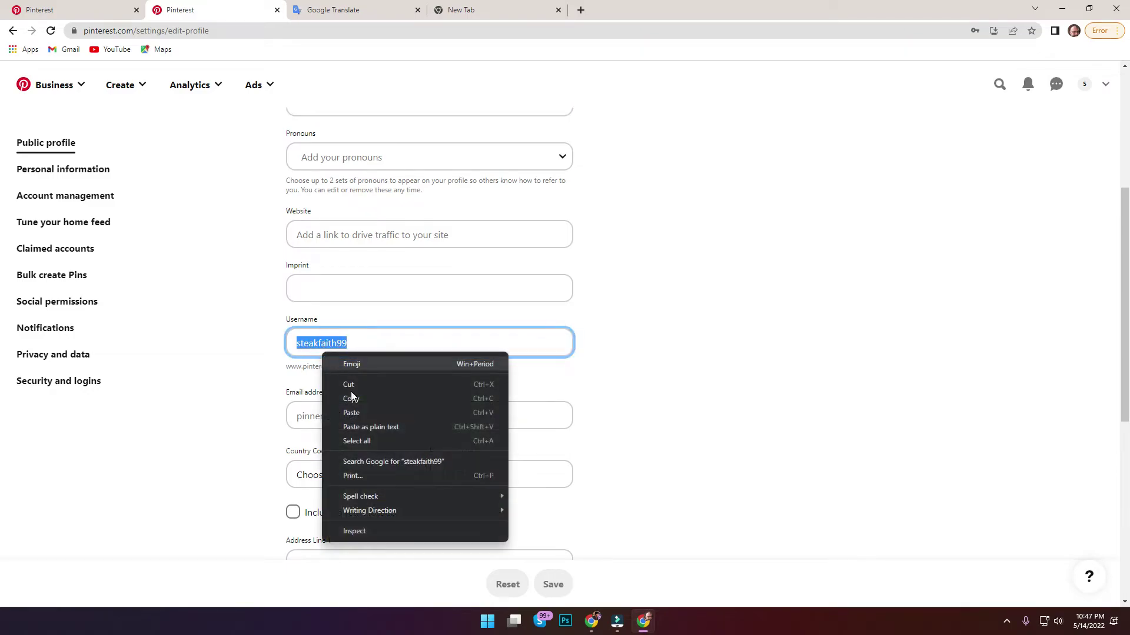
left_click(362, 413)
Remove the spaces from the username and make it all lowercase, giving "diätundgewichtsverlust".
left_click(340, 343)
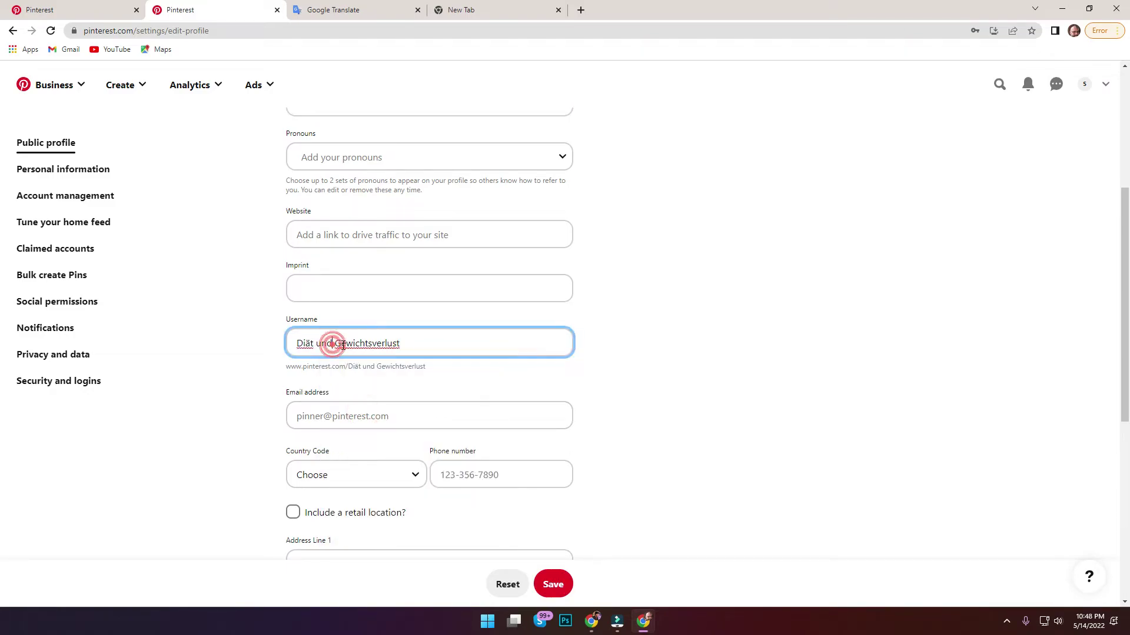
key("BackSpace")
key("Delete")
type("g")
key("Left")
key("BackSpace")
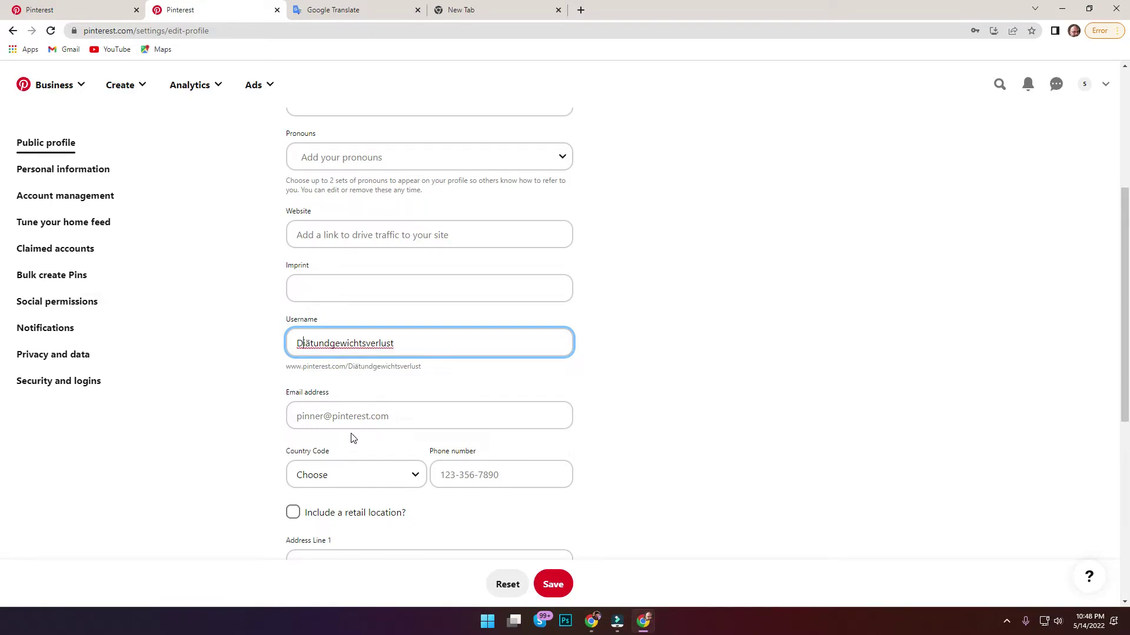
key("BackSpace")
type("d")
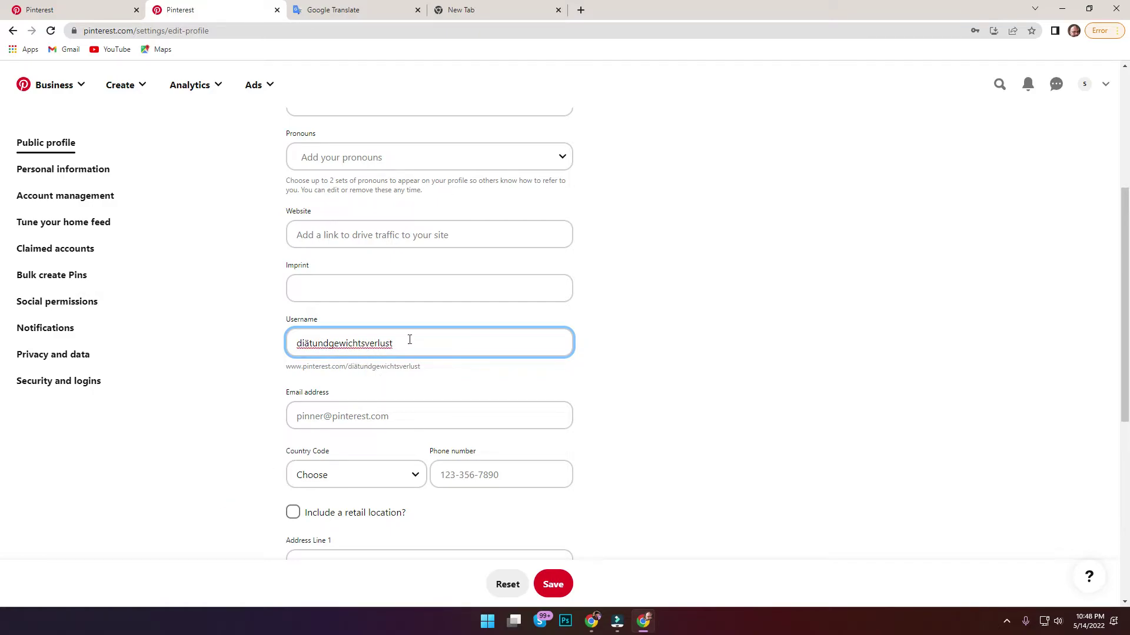
Copy the username "diätundgewichtsverlust" and try to save the public profile.
double_click(357, 342)
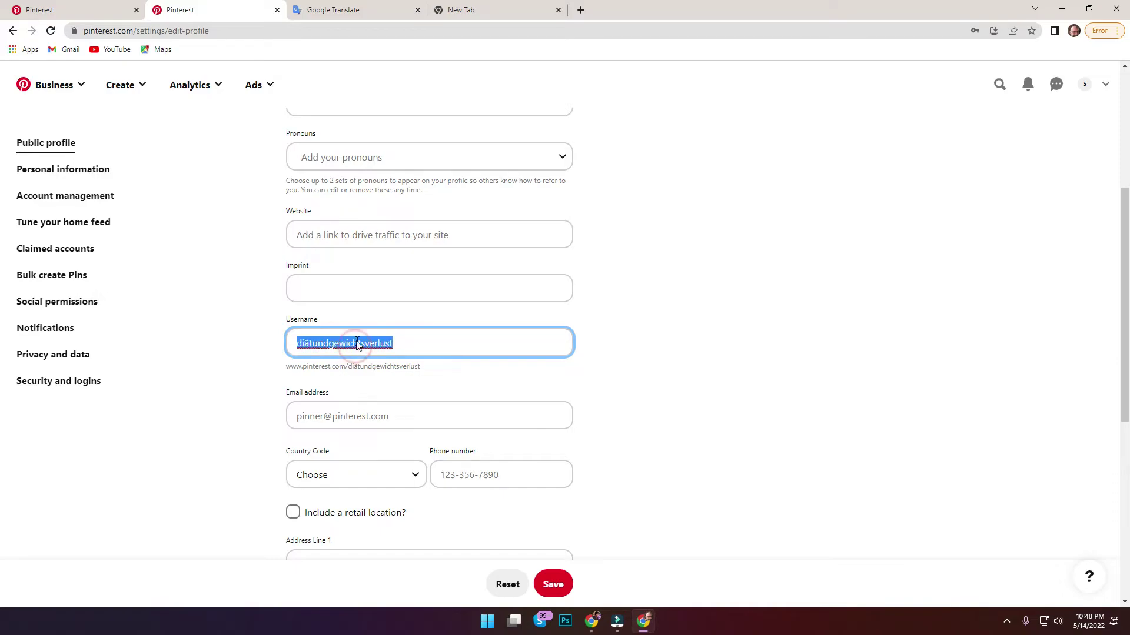
right_click(356, 341)
left_click(374, 413)
left_click(351, 344)
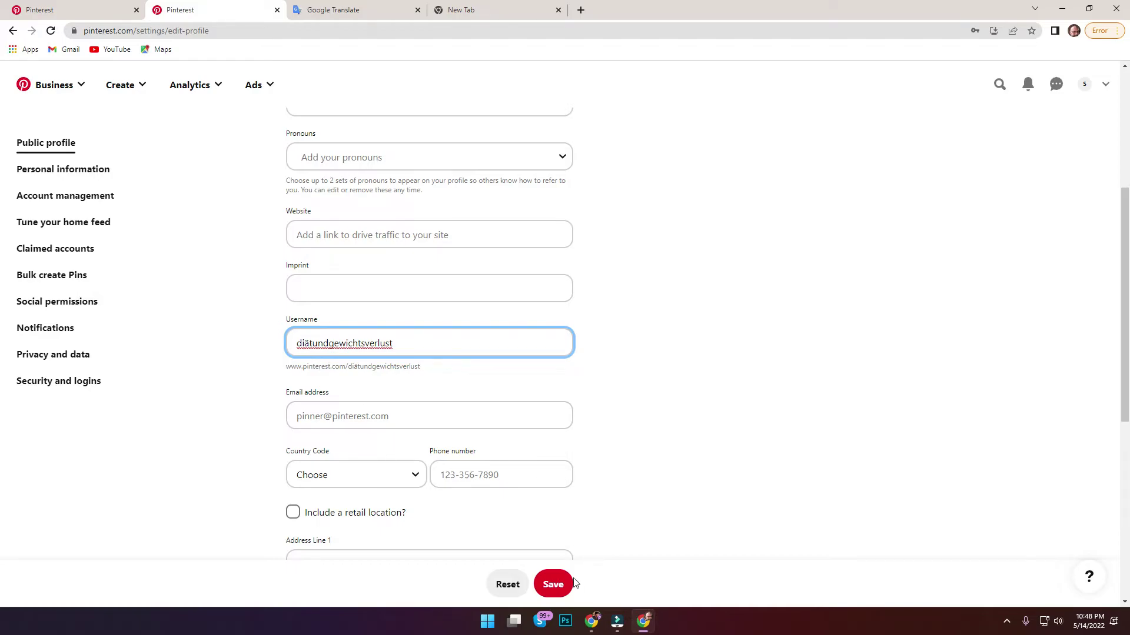
left_click(553, 584)
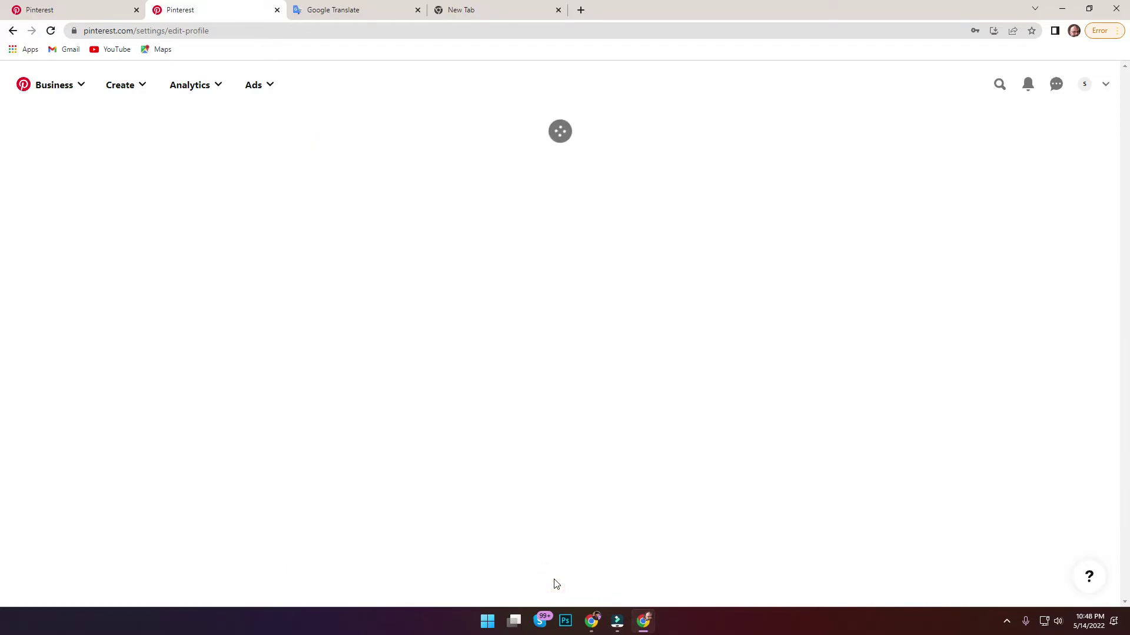
Enlarge the page to examine the spelling and special characters of the username, and restore the page to 100%.
scroll(386, 457, "down", 2)
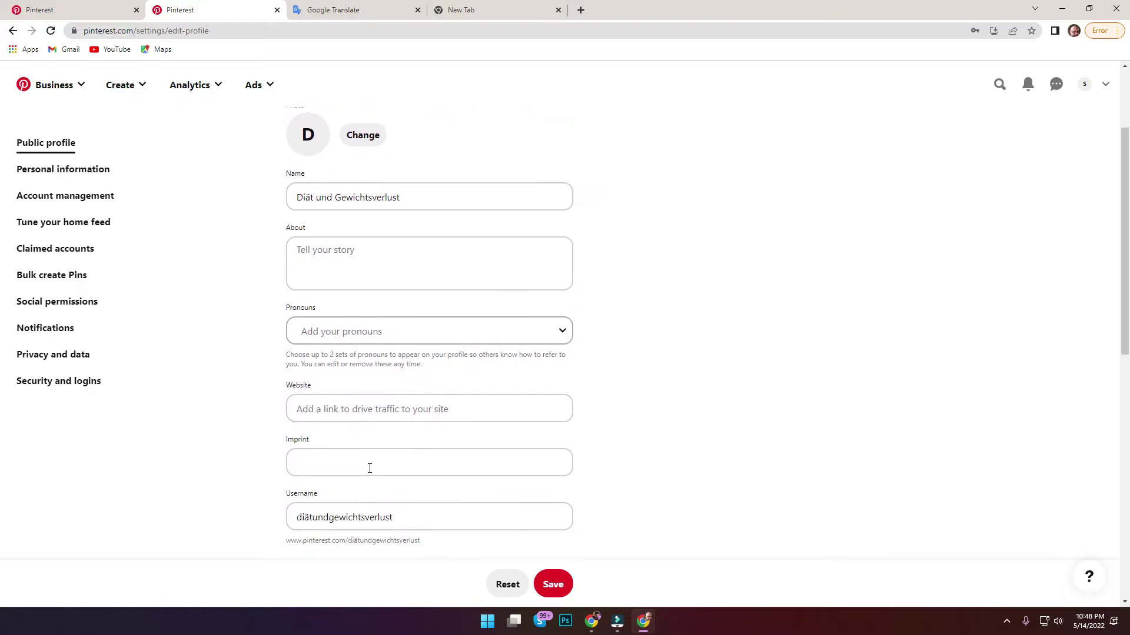
left_click(335, 462)
left_click(306, 515)
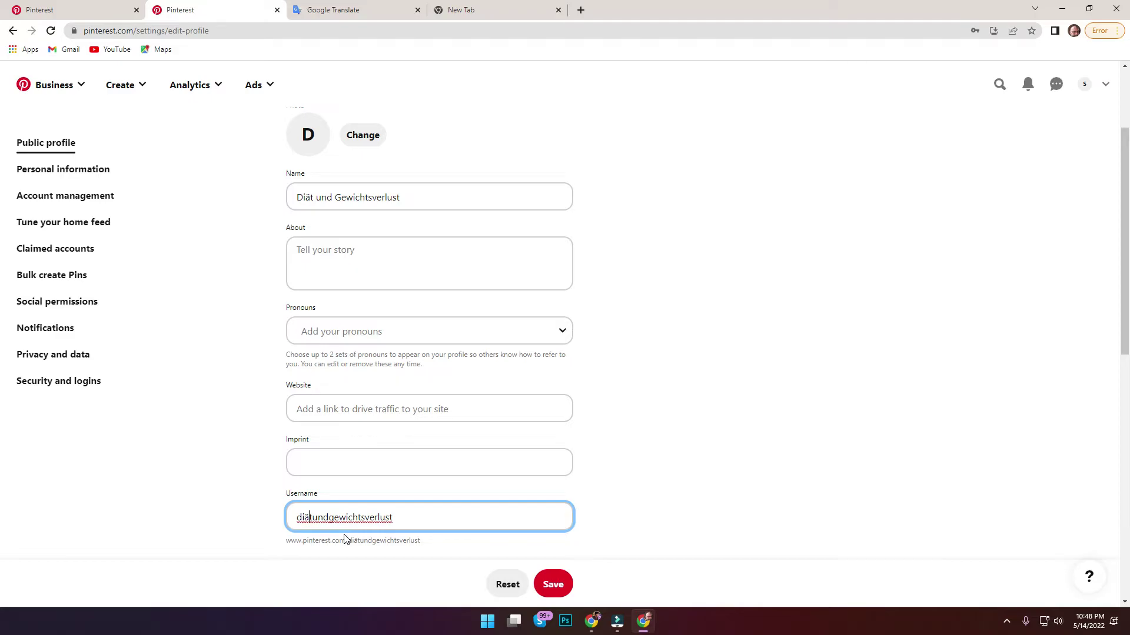
key("ctrl+plus")
key("ctrl+plus")
scroll(453, 462, "down", 5)
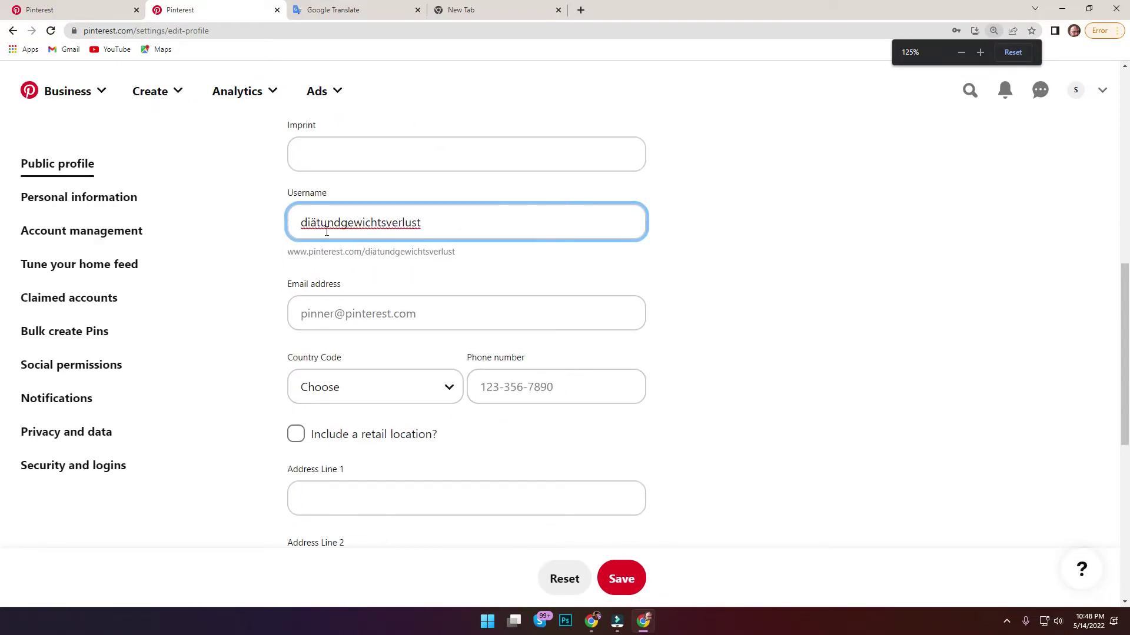
key("ctrl+plus")
key("ctrl+plus")
key("ctrl+plus")
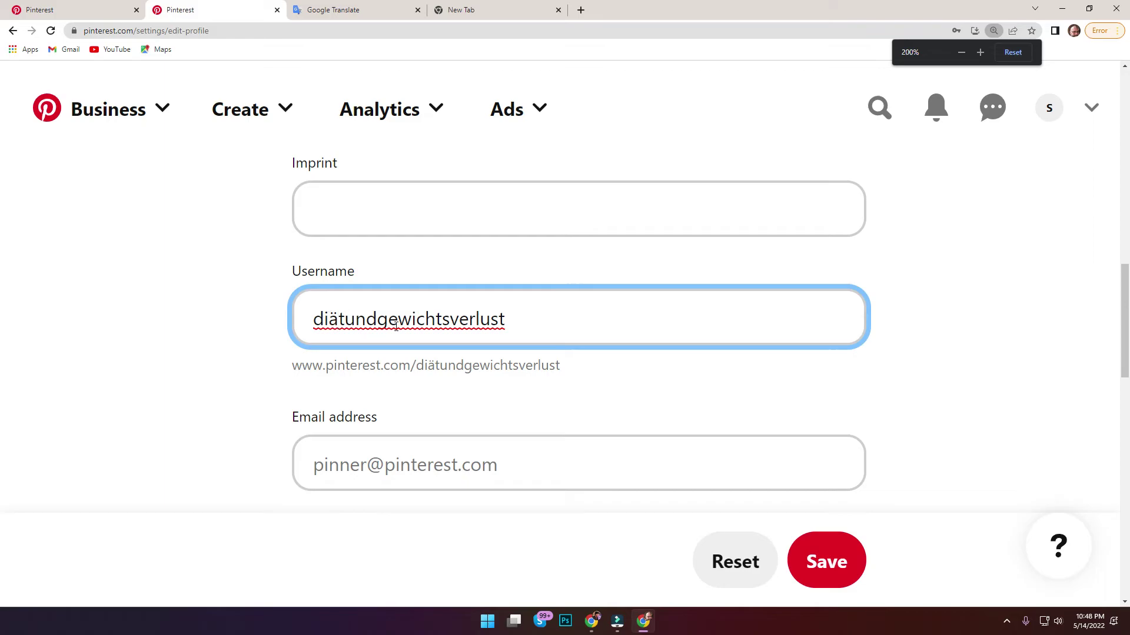
key("ctrl+minus")
key("ctrl+minus")
key("ctrl+minus")
key("ctrl+minus")
key("ctrl+minus")
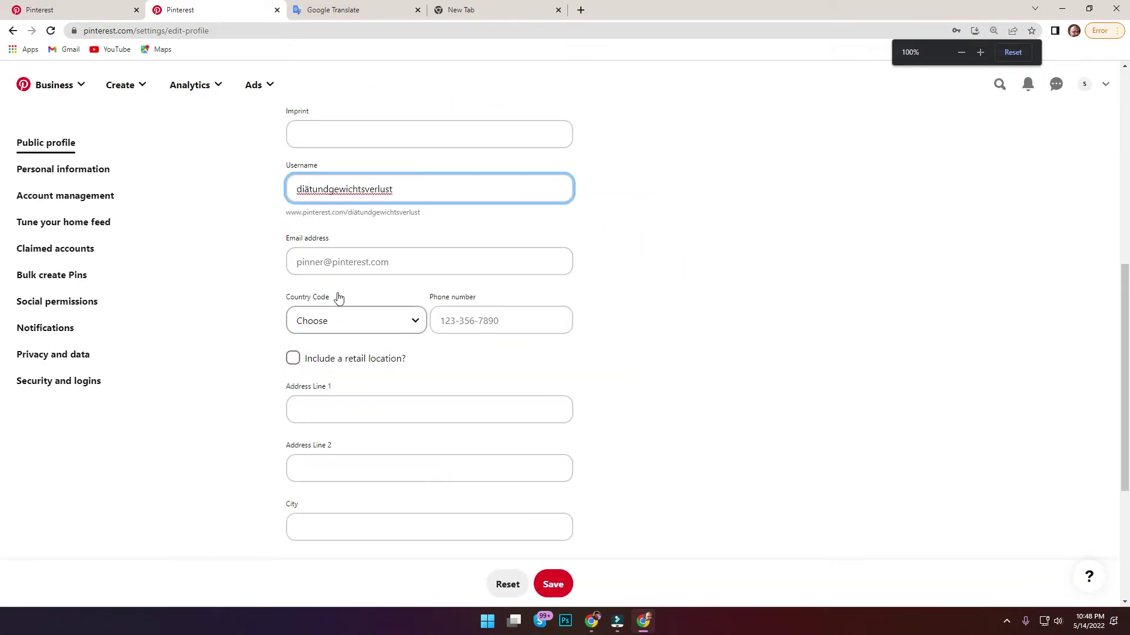
Replace the "ä" in the username with a plain "a", giving "diatundgewichtsverlust".
scroll(342, 300, "up", 2)
key("ctrl+plus")
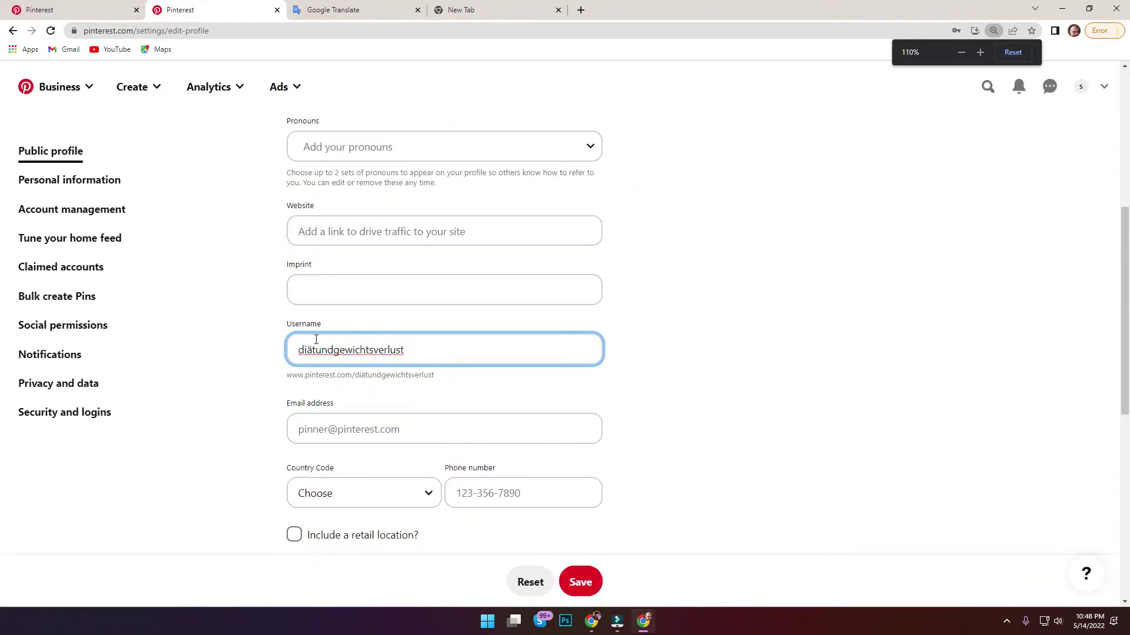
left_click(311, 343)
key("BackSpace")
type("a")
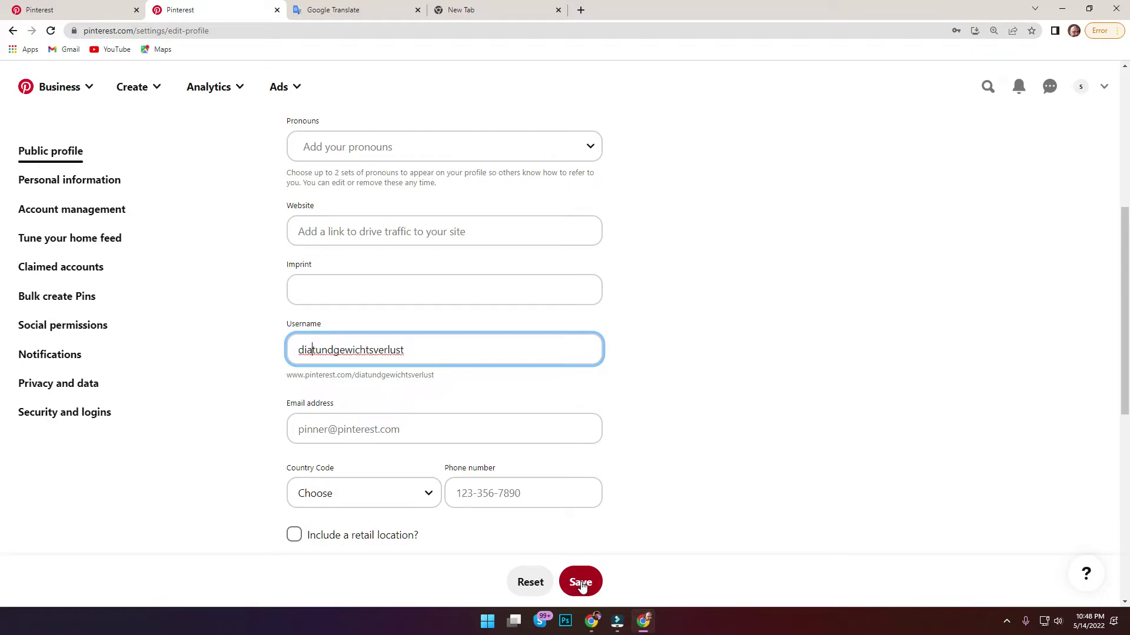
Copy the username "diatundgewichtsverlust" and try to save the public profile with it.
double_click(349, 352)
right_click(349, 351)
left_click(367, 423)
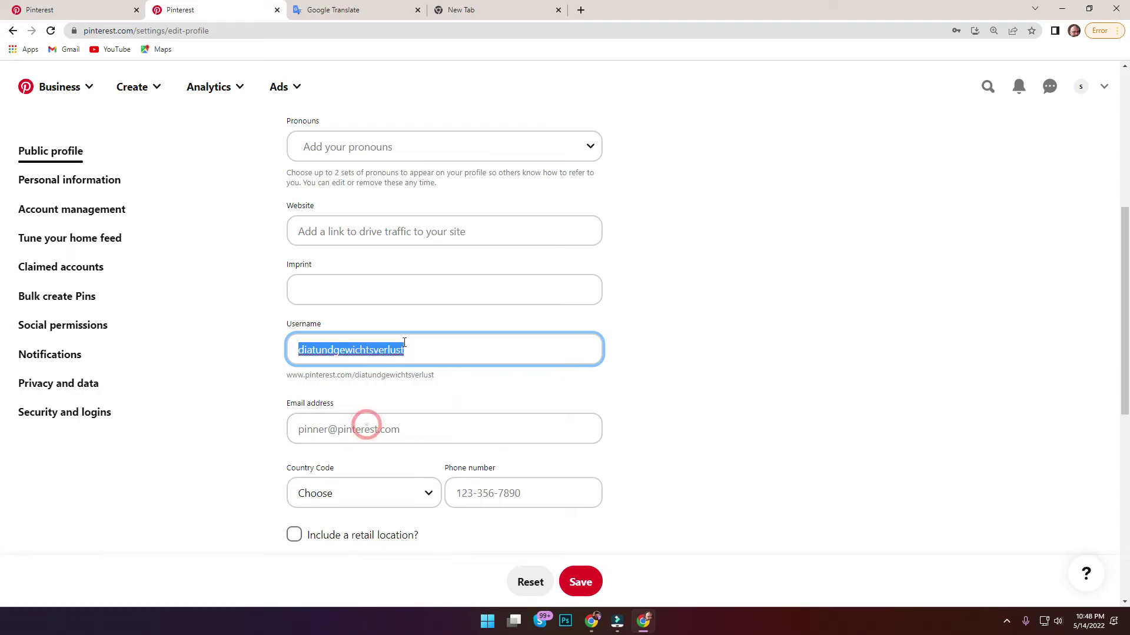
left_click(411, 348)
left_click(581, 583)
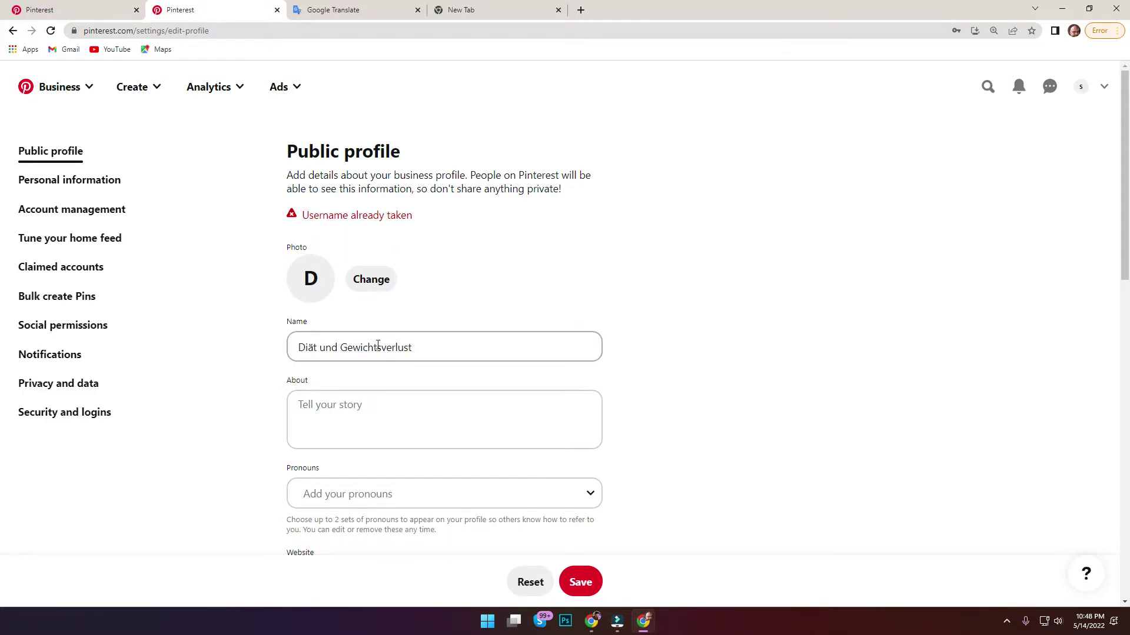
Append 2022 to the username "diatundgewichtsverlust" and save the public profile.
scroll(378, 348, "down", 5)
left_click(448, 422)
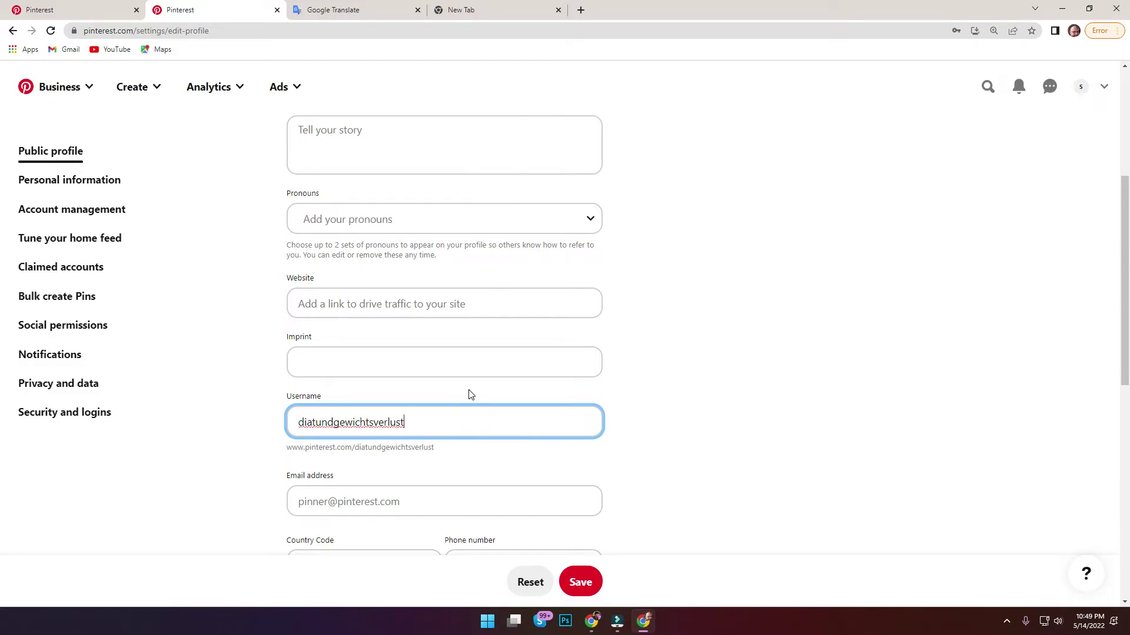
type("2022")
left_click(592, 586)
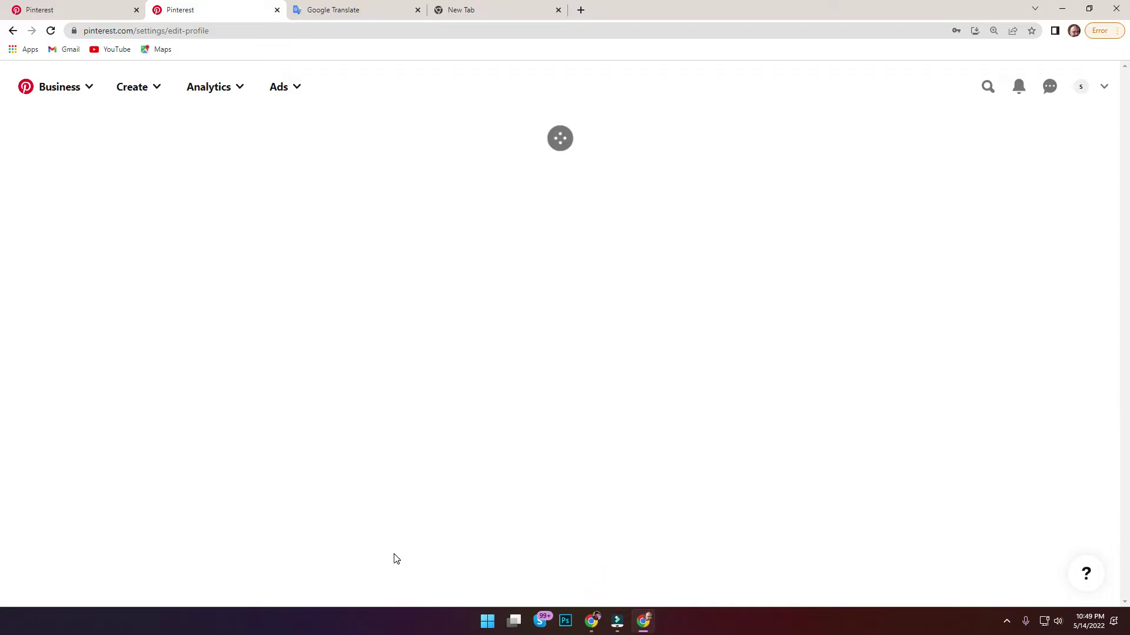
Review the contact and address fields of the public profile, and view the reloaded business profile page.
scroll(484, 409, "down", 10)
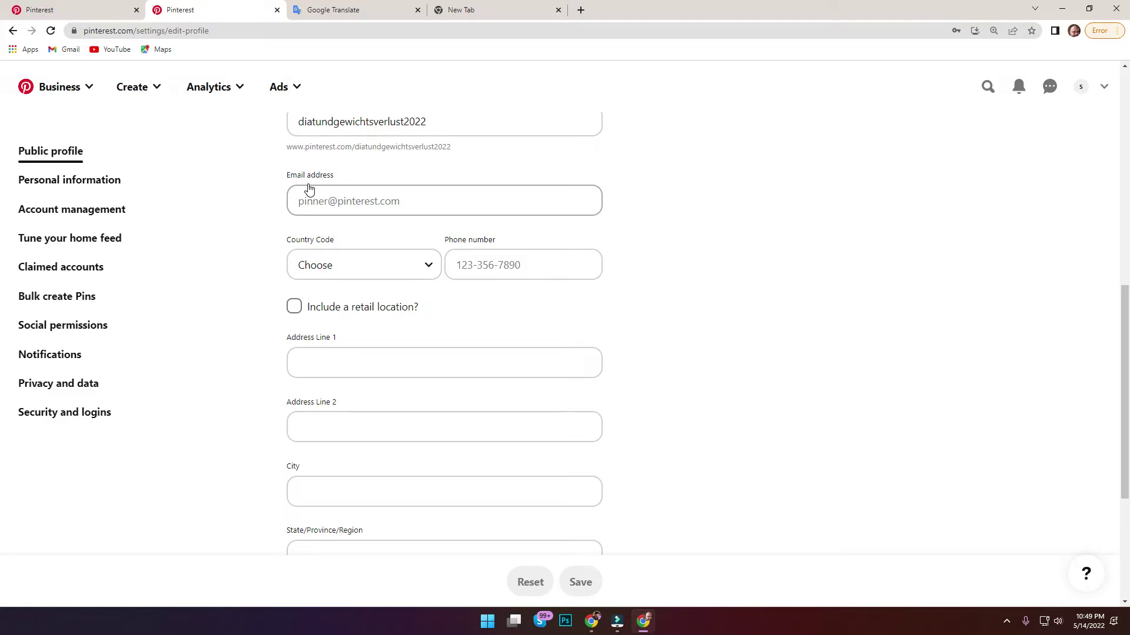
scroll(457, 295, "down", 3)
scroll(556, 289, "up", 4)
scroll(433, 335, "down", 5)
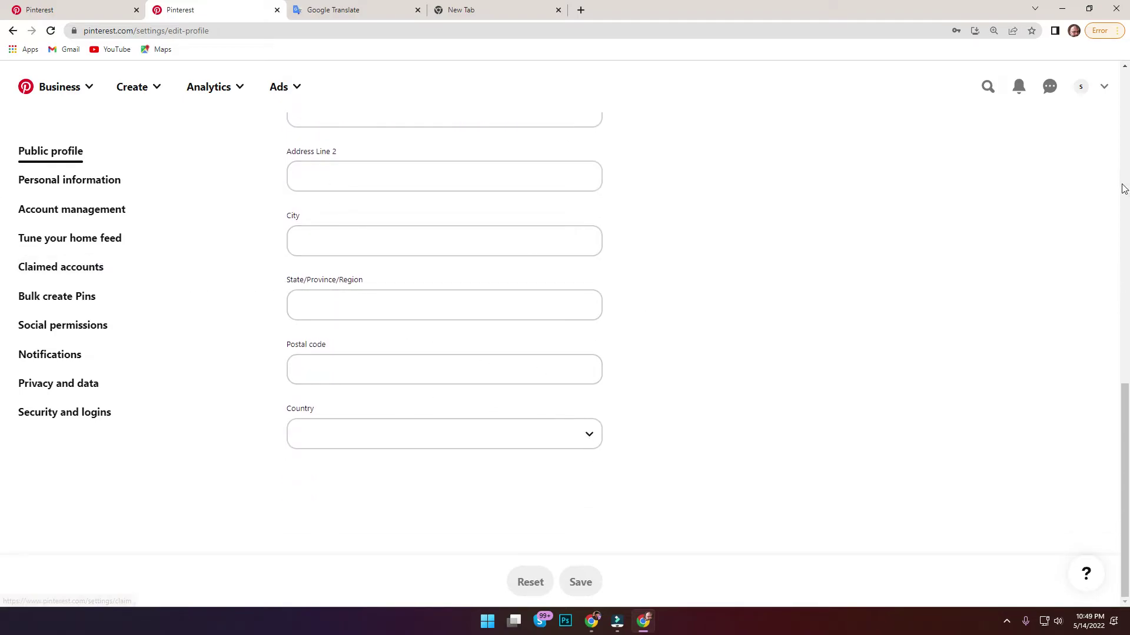
left_click(1080, 86)
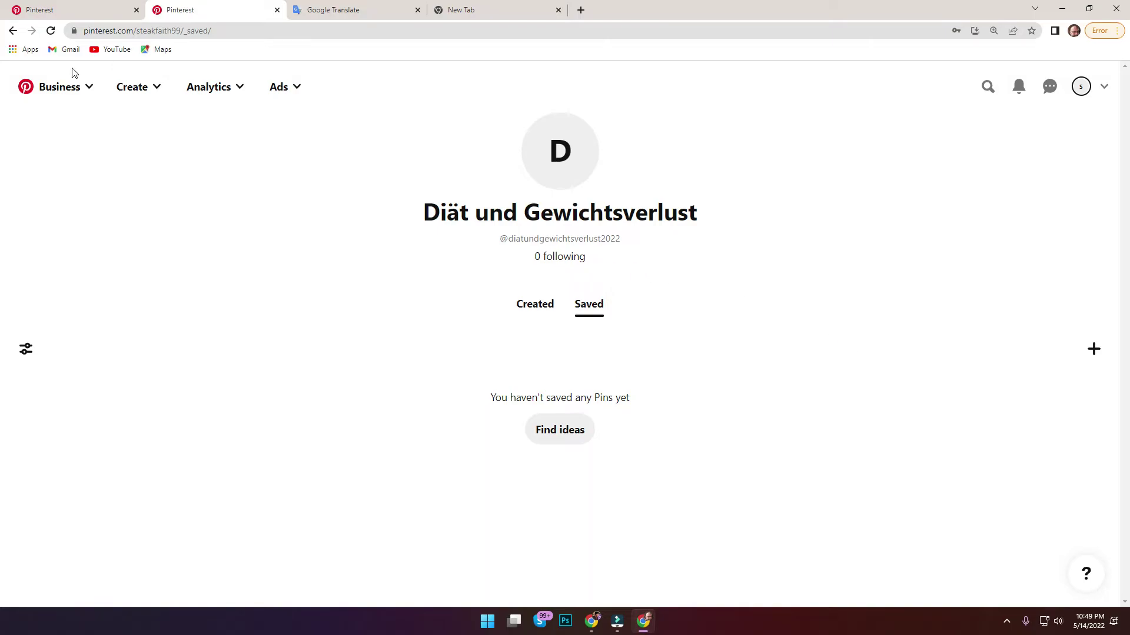
left_click(52, 32)
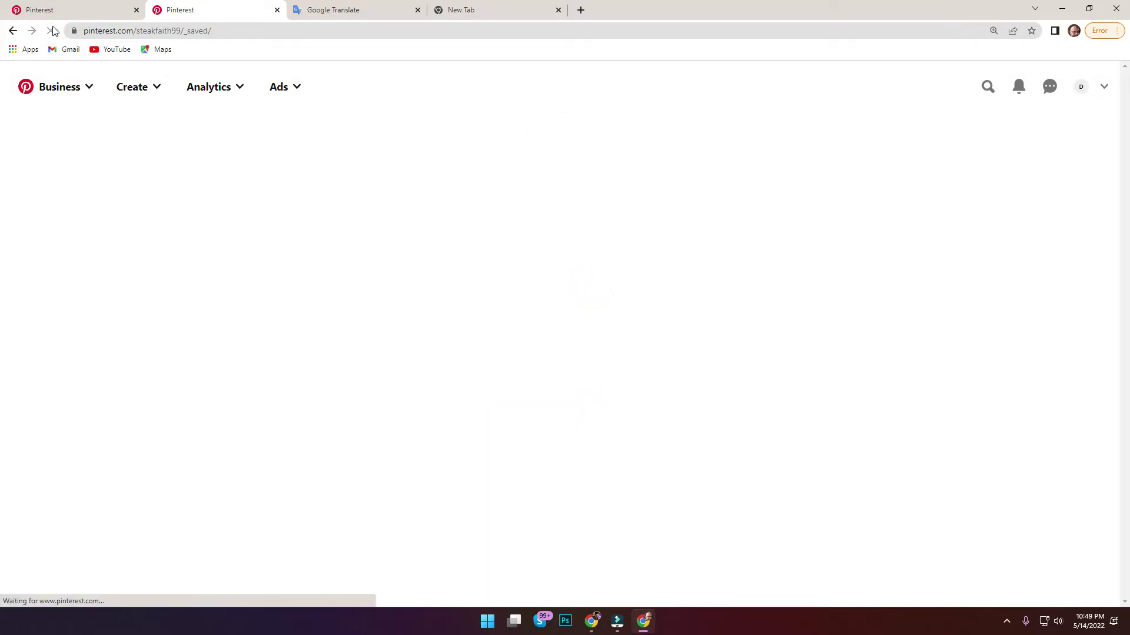
Open the home feed and browse through its recommended pins.
left_click(49, 93)
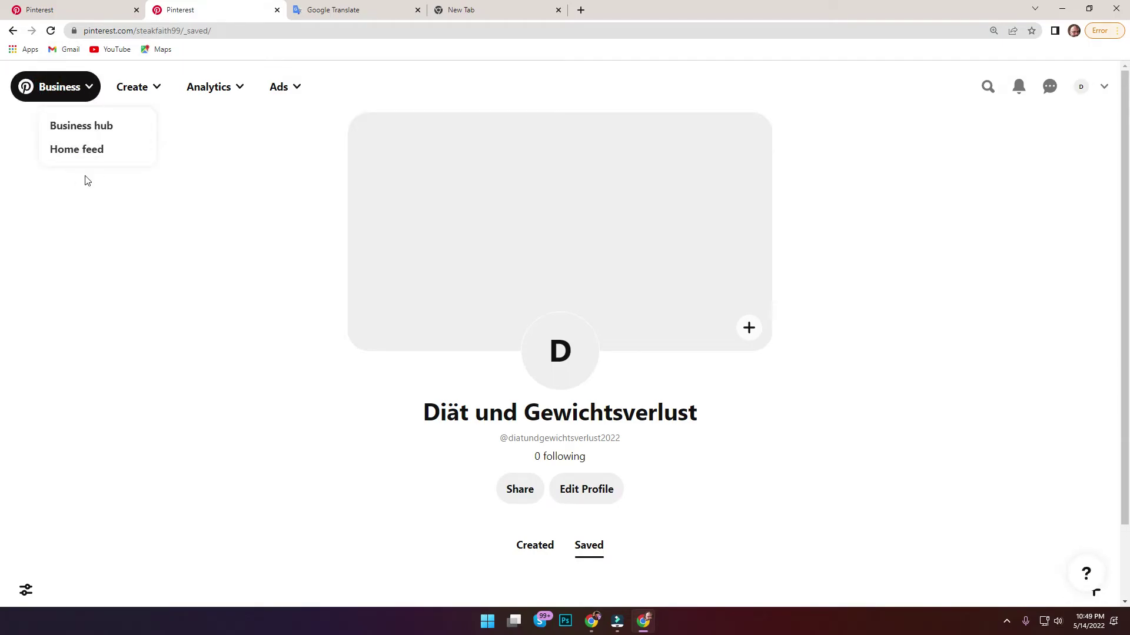
left_click(110, 162)
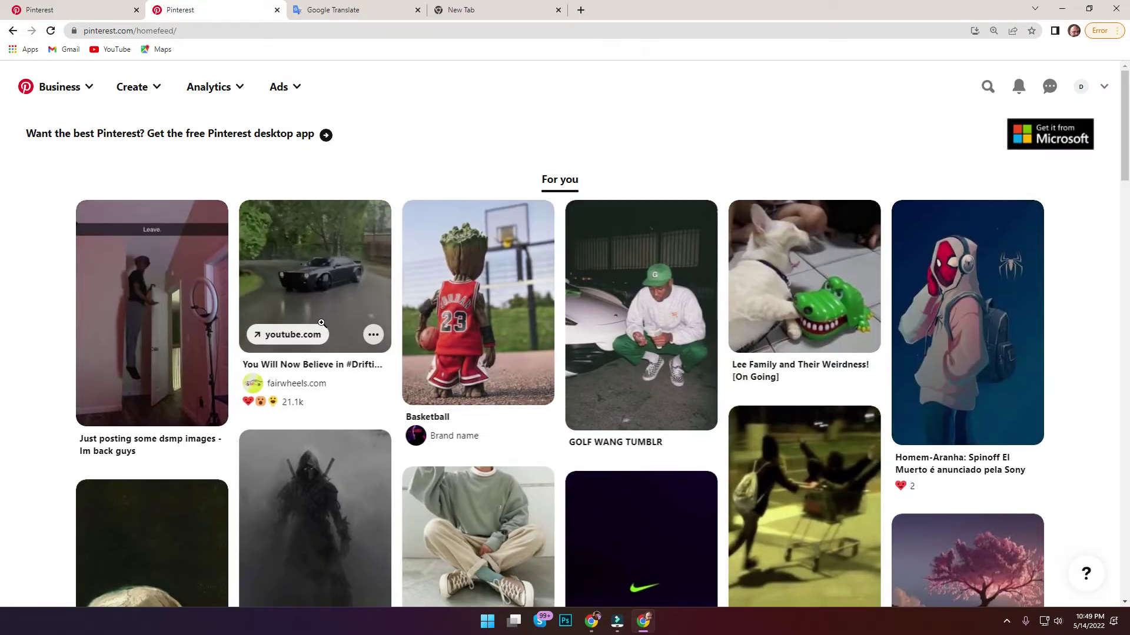
scroll(294, 330, "down", 10)
scroll(174, 298, "down", 17)
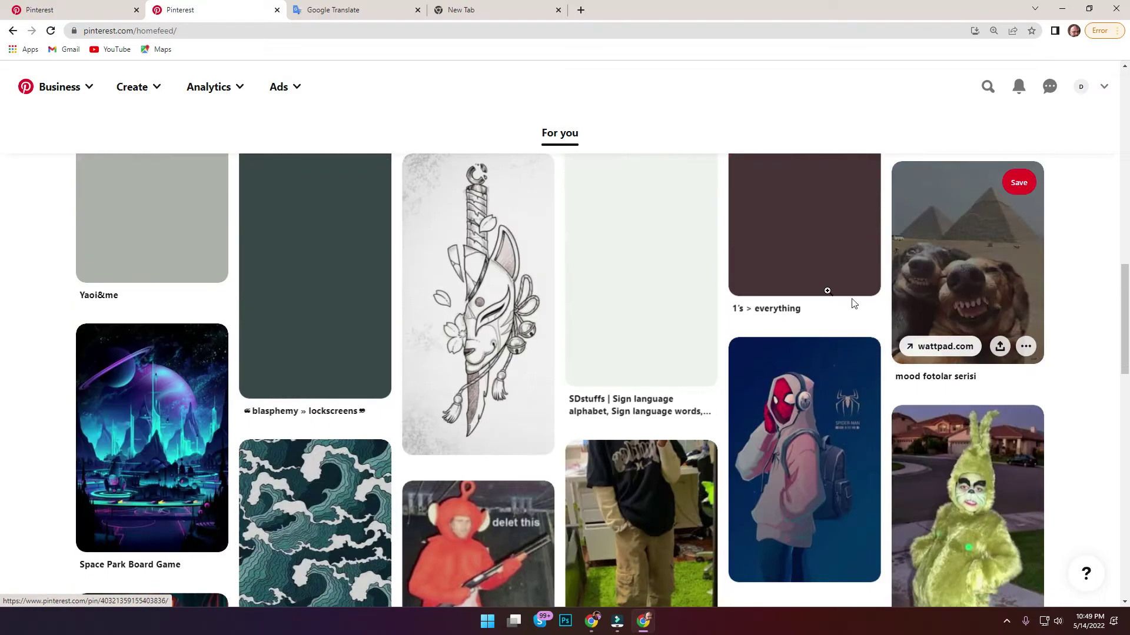
scroll(482, 361, "down", 14)
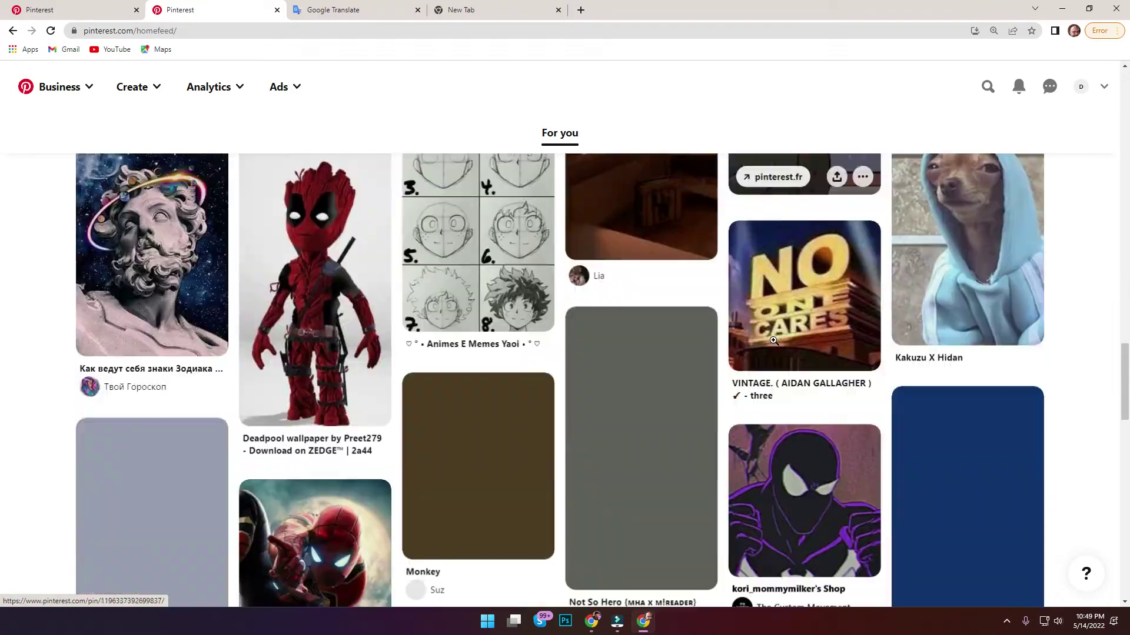
scroll(347, 297, "down", 2)
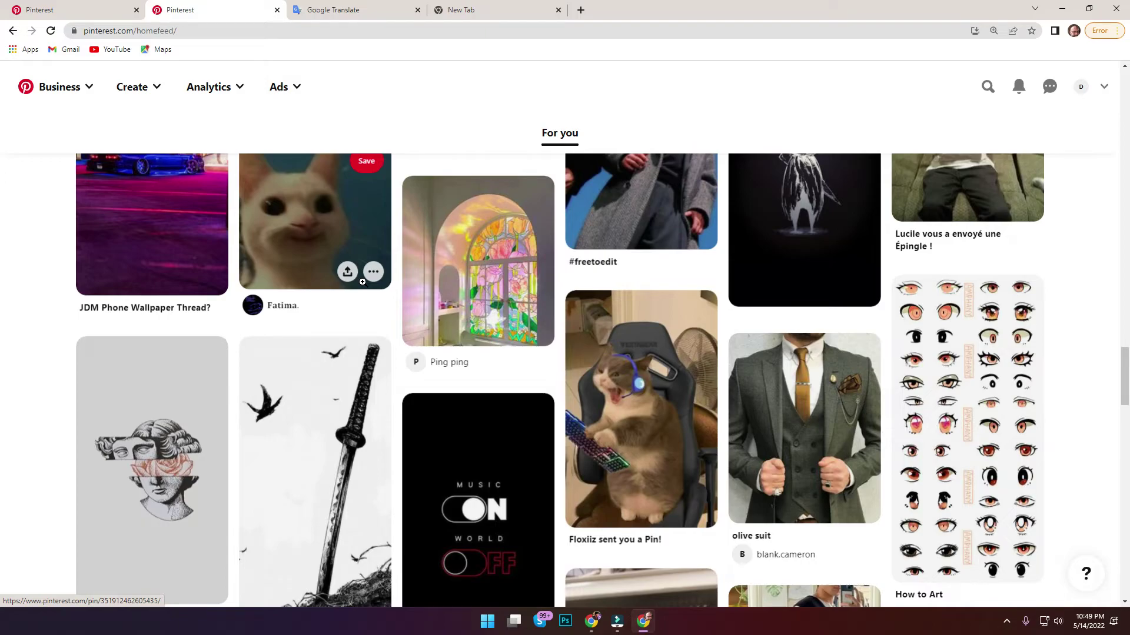
scroll(362, 282, "down", 20)
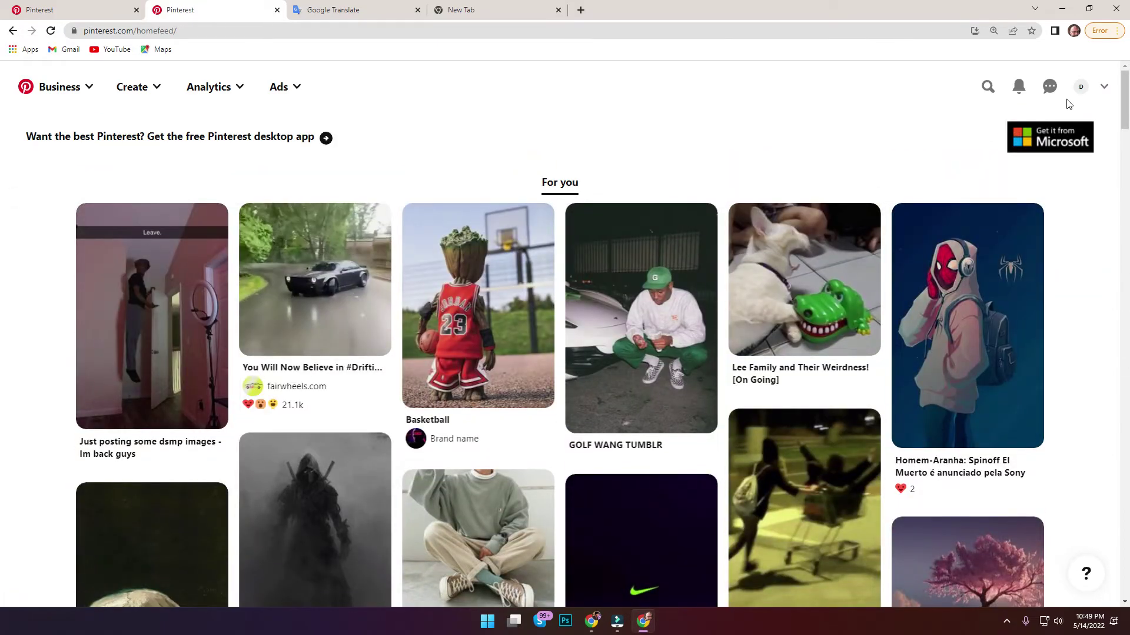
Open the business profile page and add the image il3 from the Downloads folder as its cropped cover image.
left_click(1081, 87)
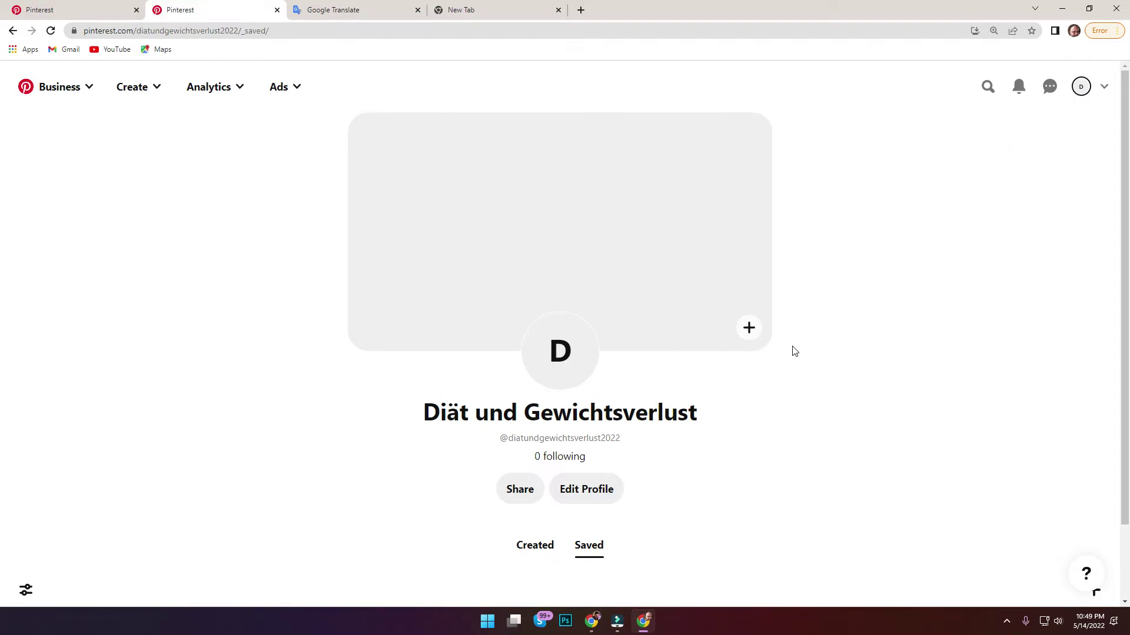
scroll(802, 303, "down", 1)
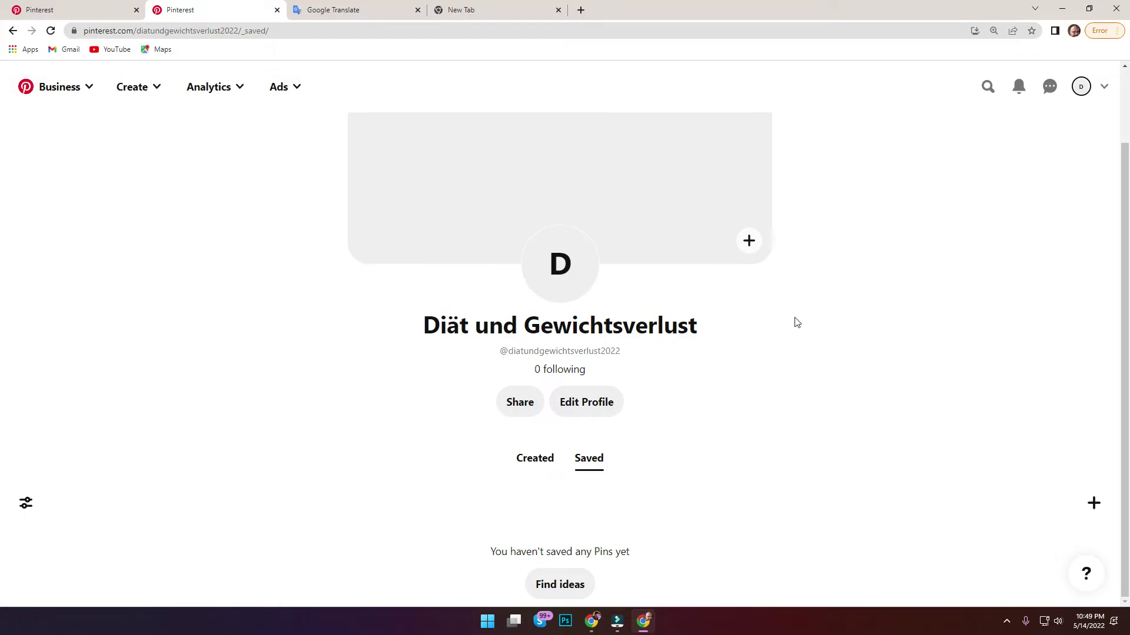
scroll(547, 230, "up", 1)
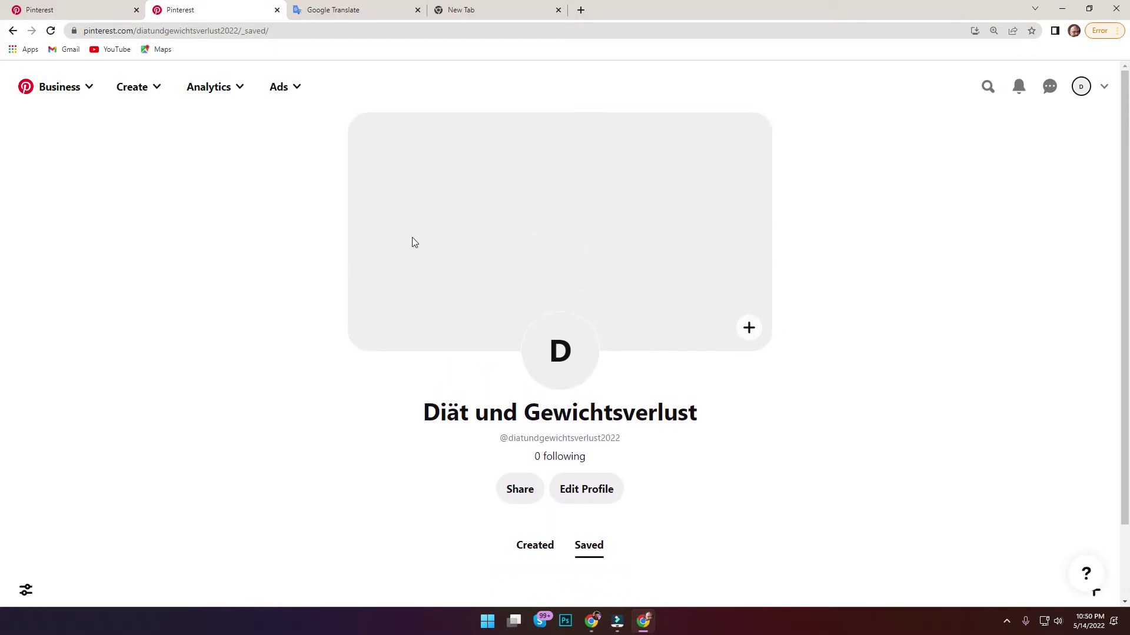
left_click(751, 329)
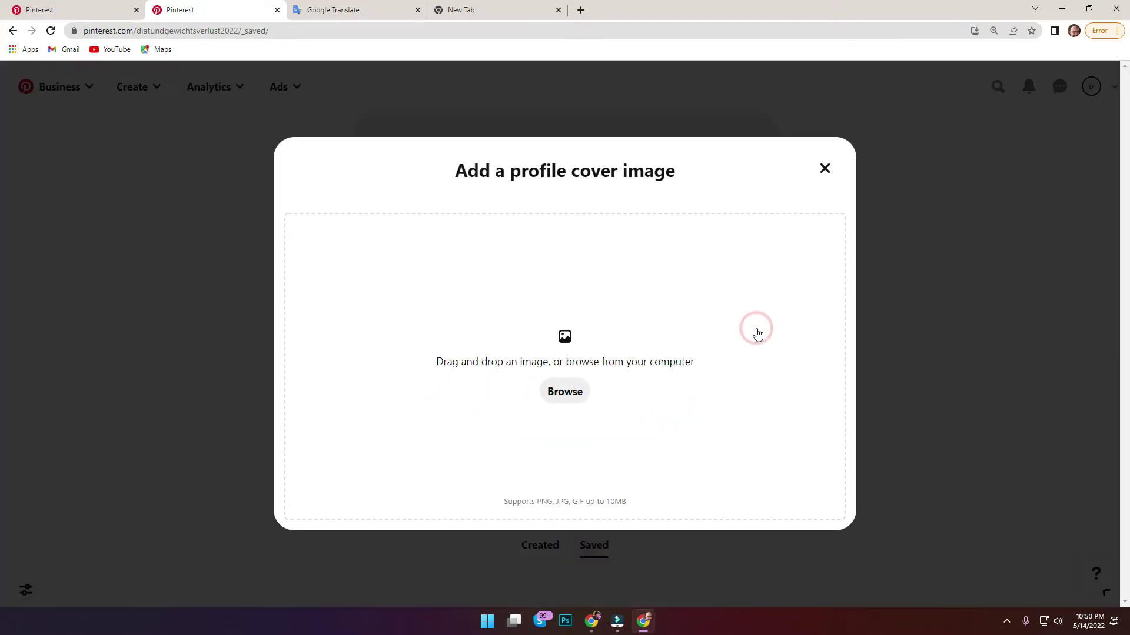
left_click(566, 393)
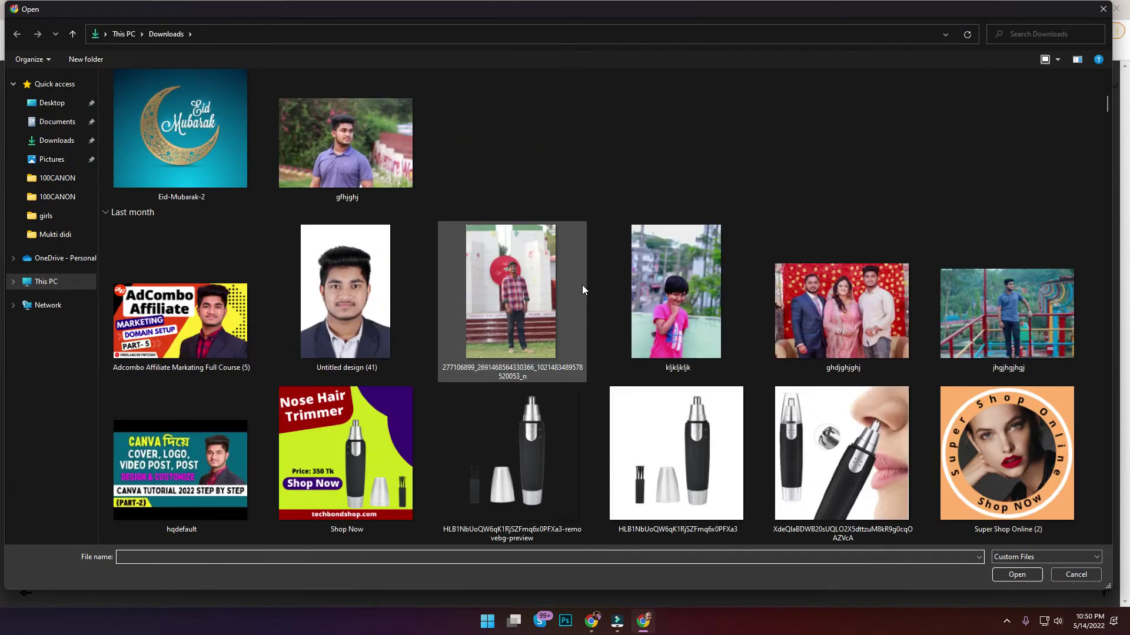
scroll(761, 336, "down", 10)
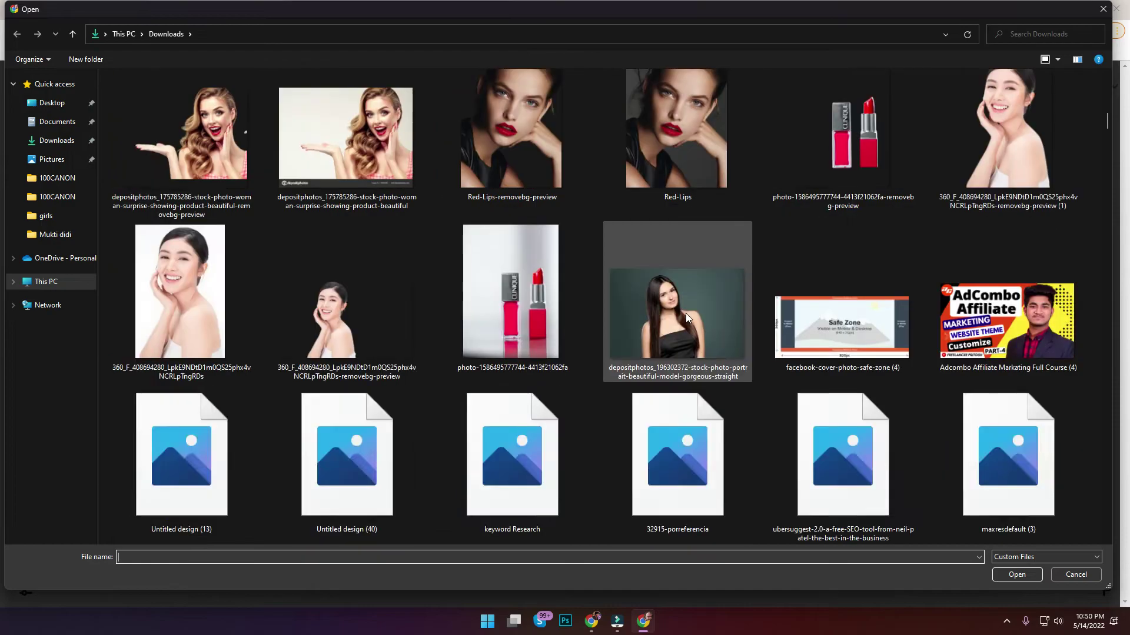
scroll(682, 312, "down", 5)
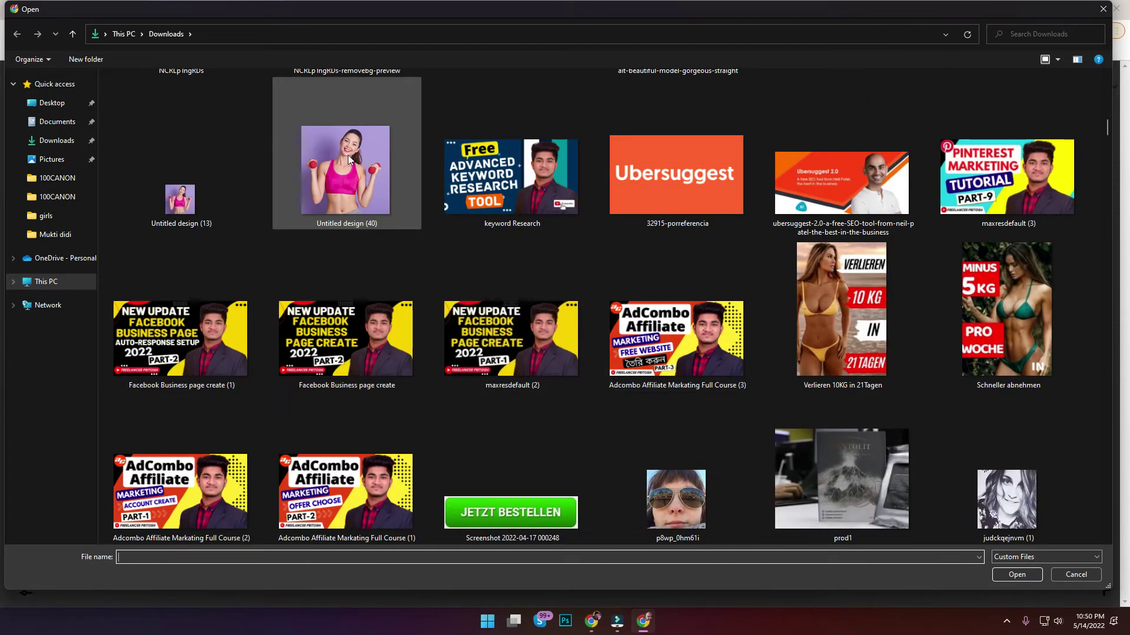
scroll(348, 156, "down", 5)
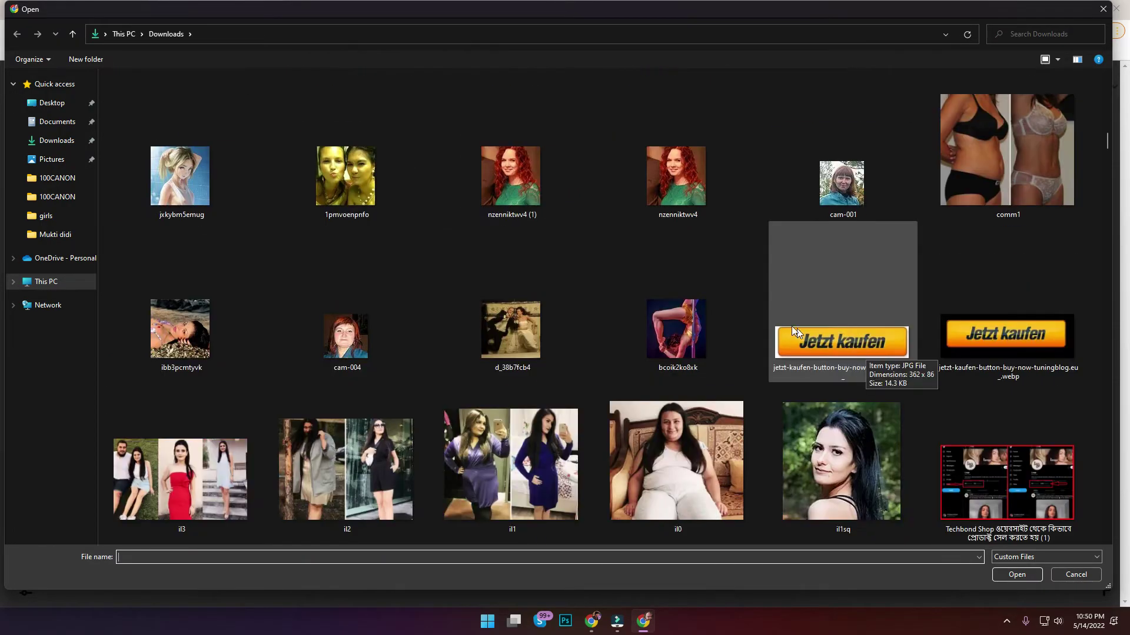
double_click(190, 483)
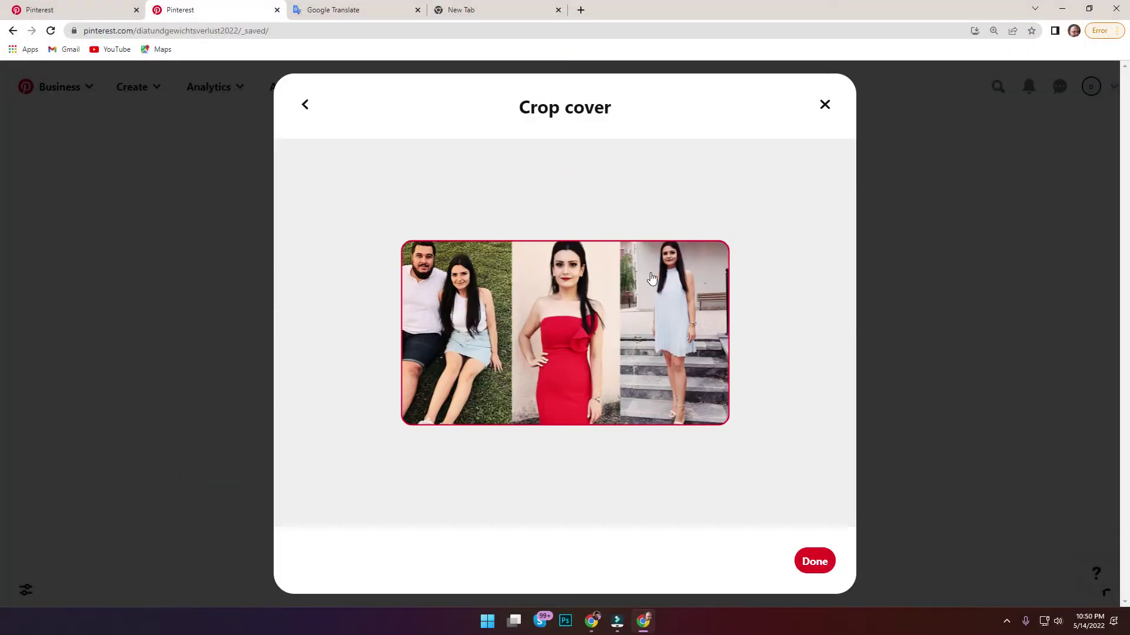
left_click_drag(651, 277, 651, 287)
left_click(815, 562)
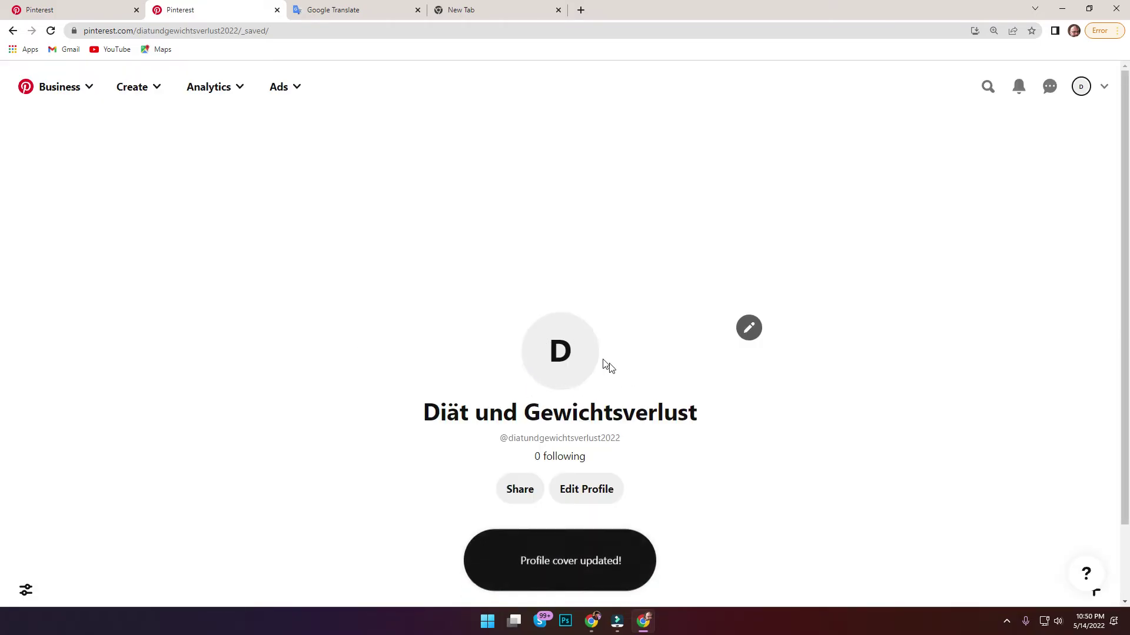
Change the public profile photo to the image sissy-weight-loss-part-3 from the Downloads folder.
left_click(591, 486)
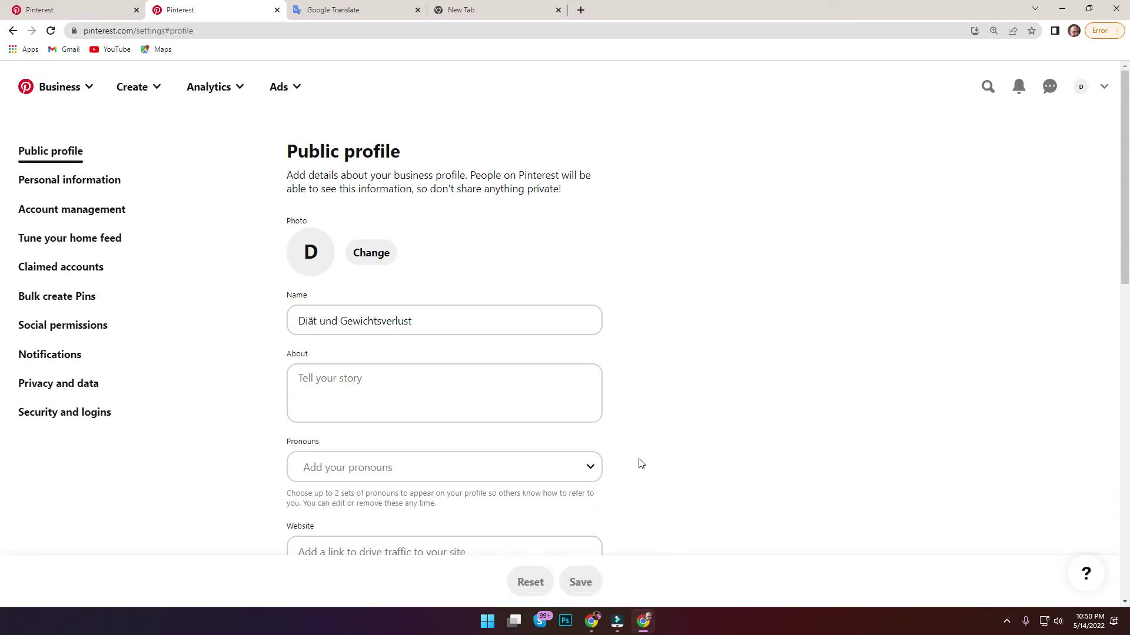
left_click(375, 254)
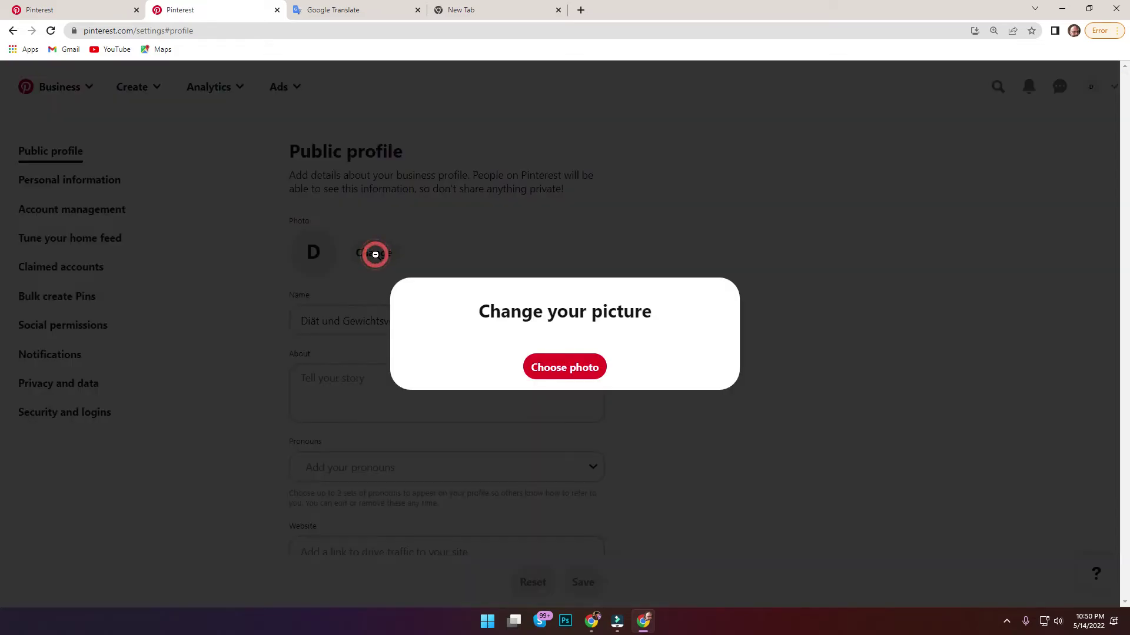
left_click(563, 360)
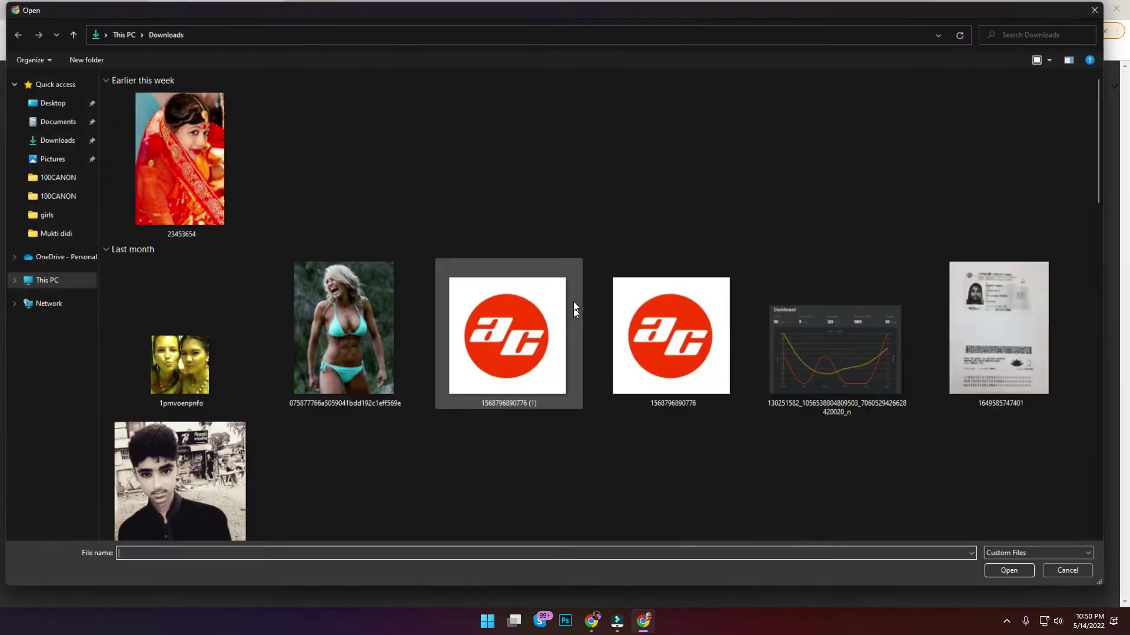
scroll(567, 284, "down", 15)
scroll(566, 288, "down", 20)
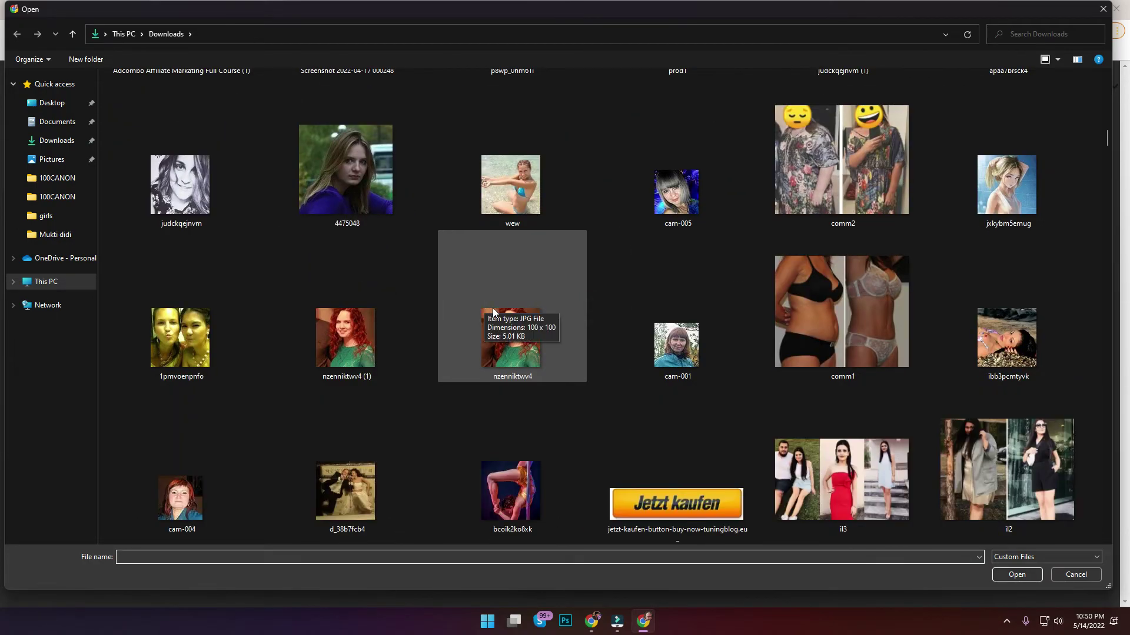
scroll(492, 308, "down", 5)
scroll(472, 312, "down", 3)
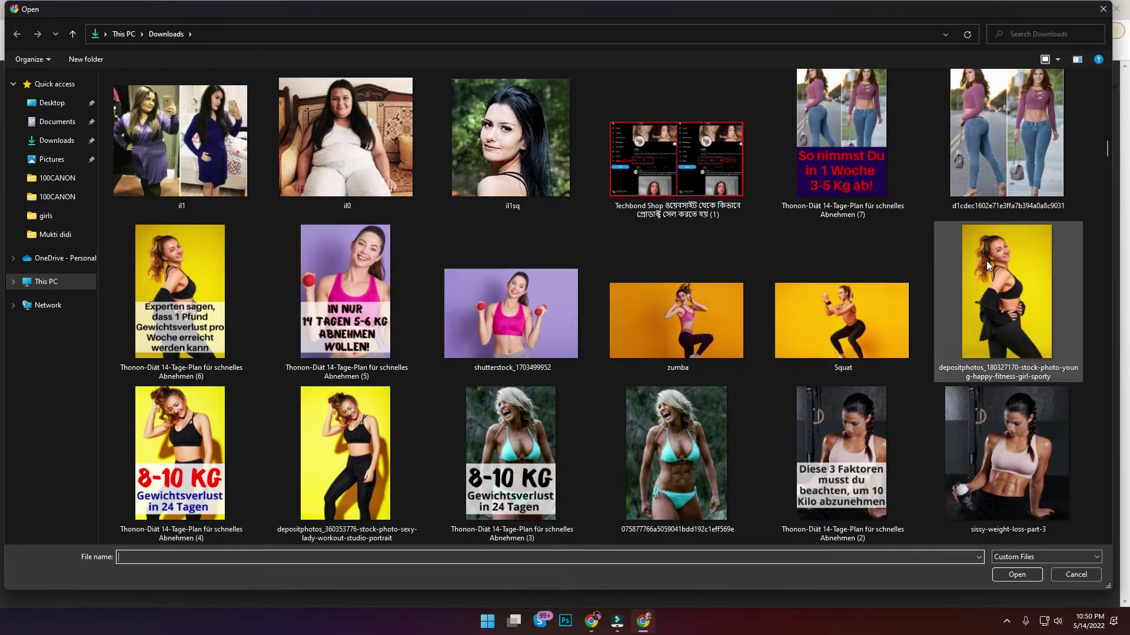
left_click(1014, 415)
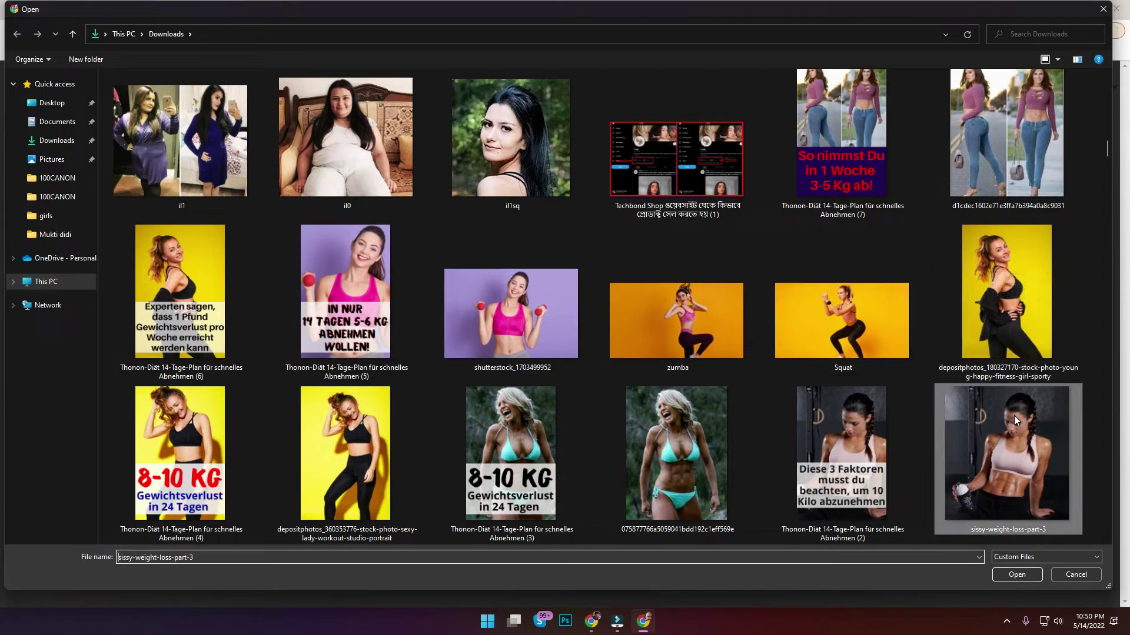
double_click(1014, 415)
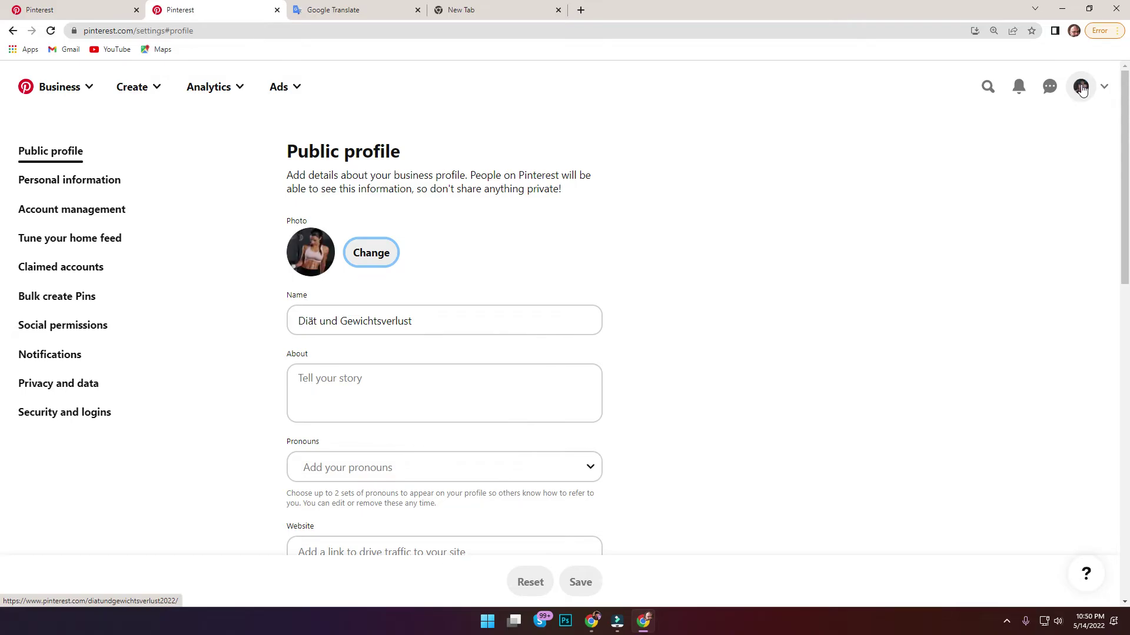
Open the business profile page and reload it to check the cover image and profile photo.
left_click(1081, 88)
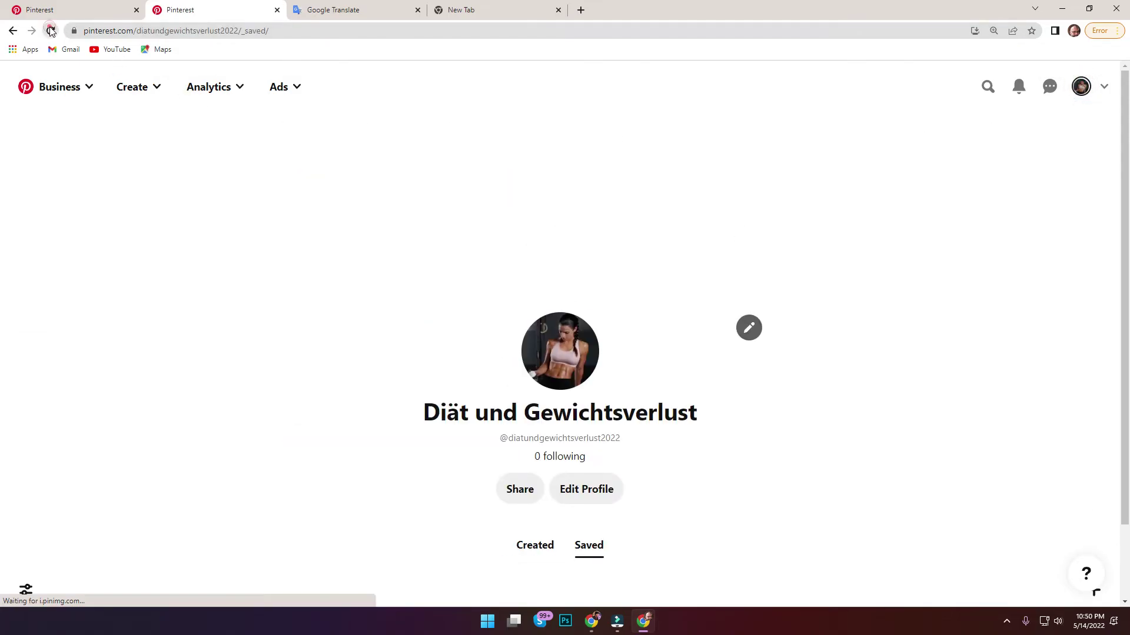
left_click(51, 31)
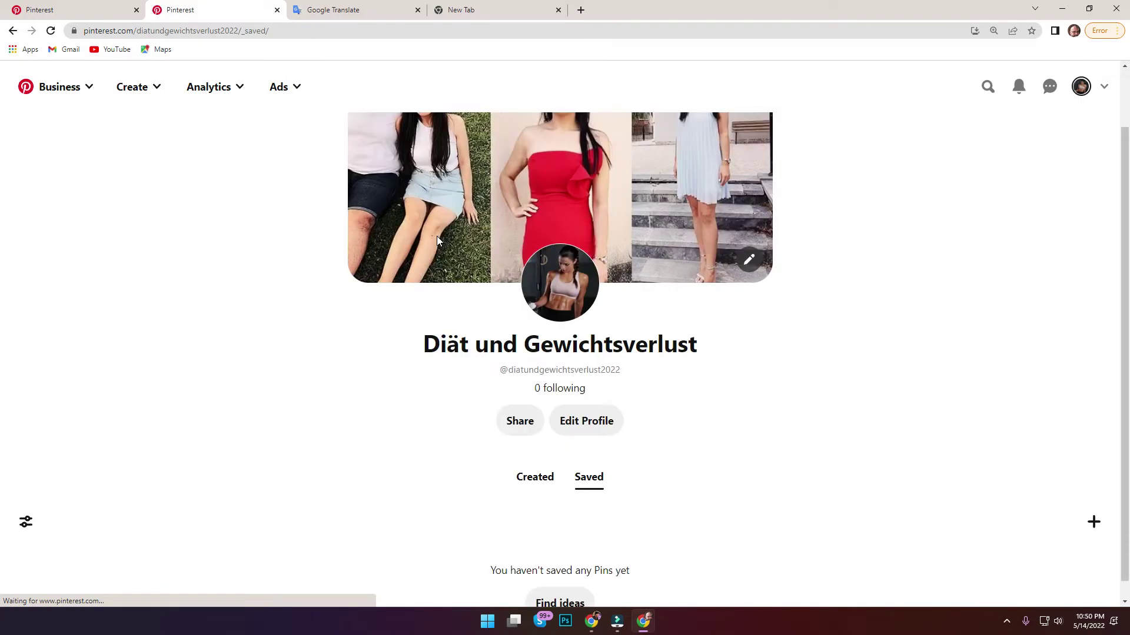
scroll(538, 311, "up", 2)
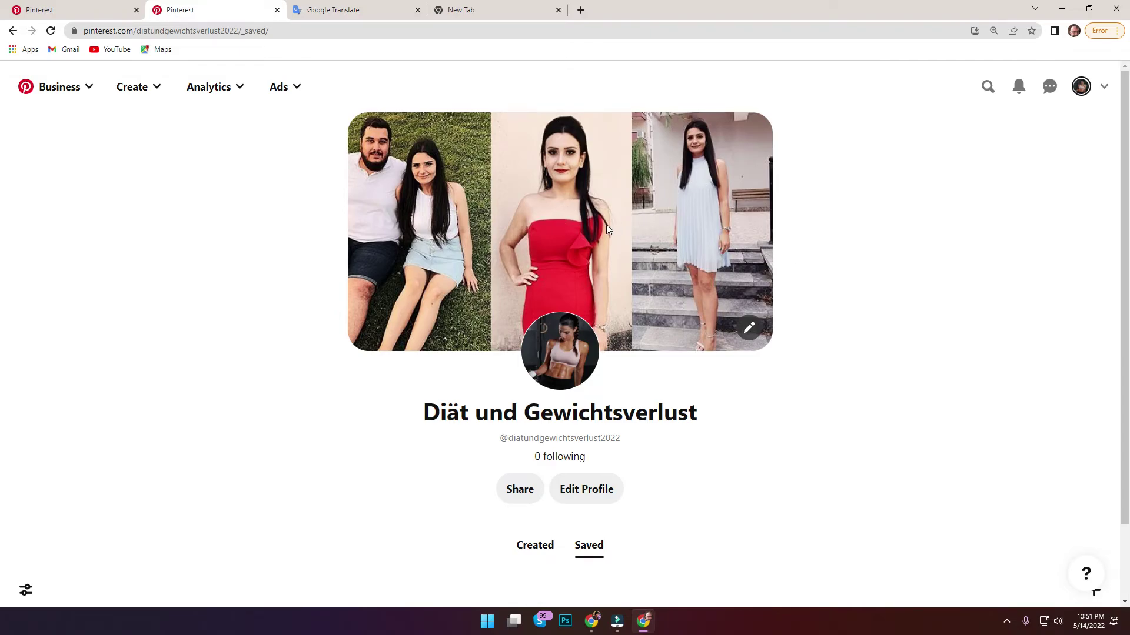
Start creating a new board from the saved section of the business profile.
scroll(486, 232, "down", 2)
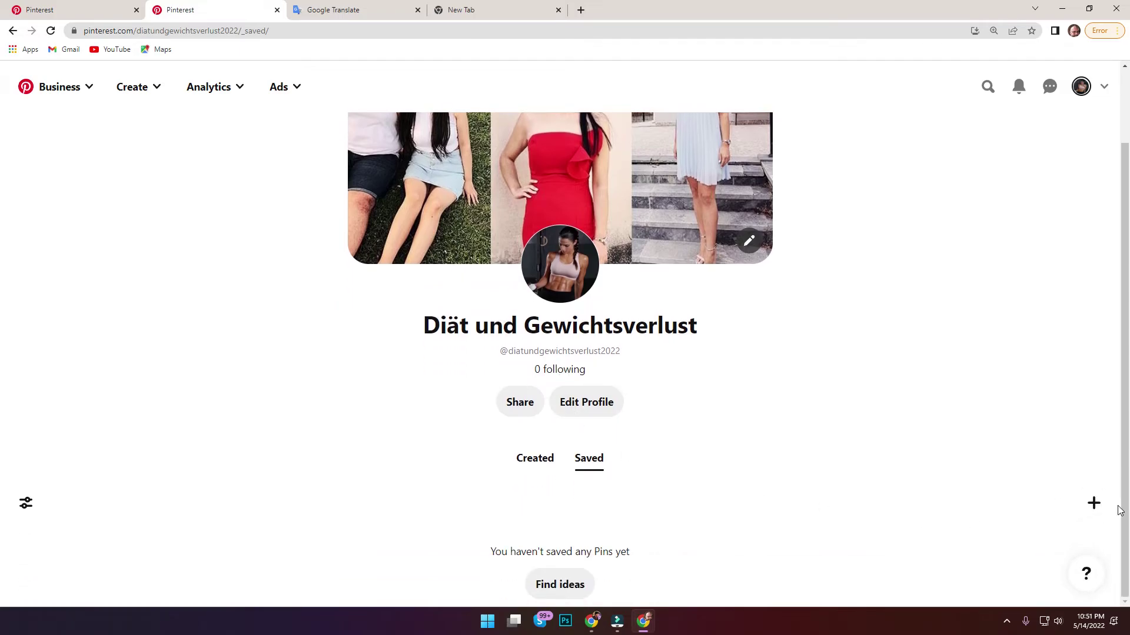
left_click(1094, 505)
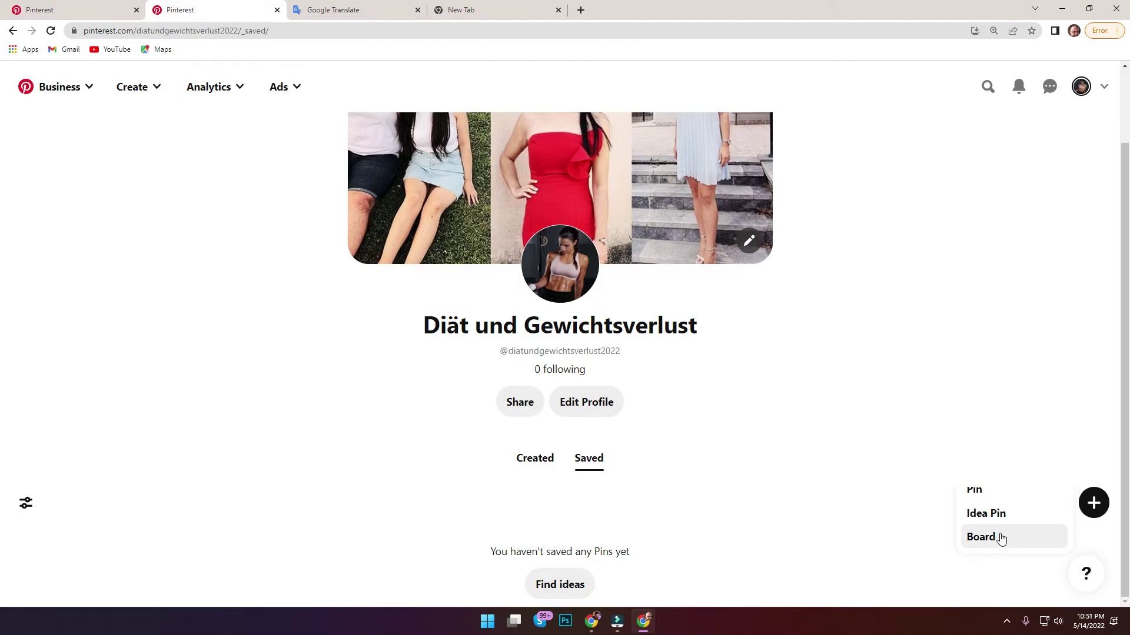
left_click(1013, 548)
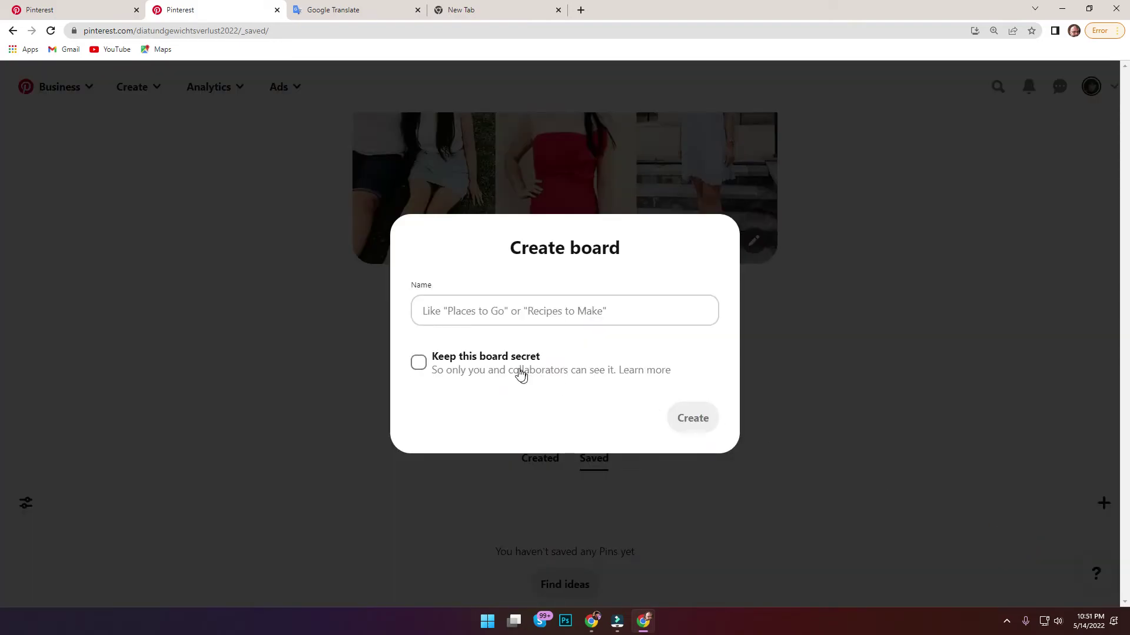
left_click(470, 314)
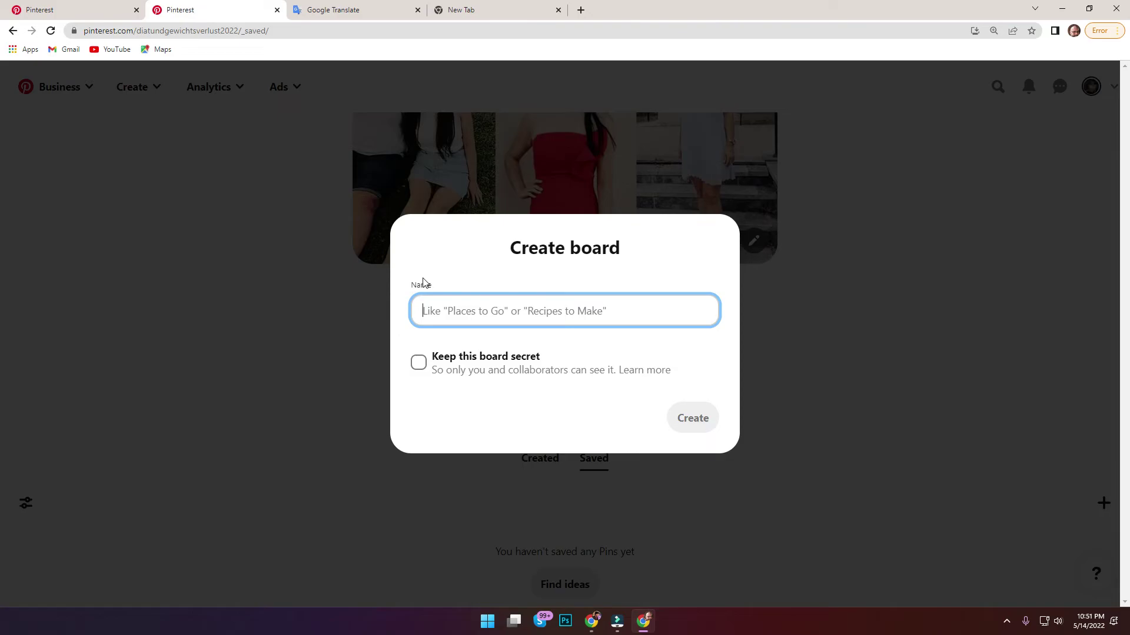
In Google Translate, dictate the Bengali phrase সহজে ওজন কমানোর টিপস and copy its German translation, Einfache Tipps zum Abnehmen.
left_click(330, 10)
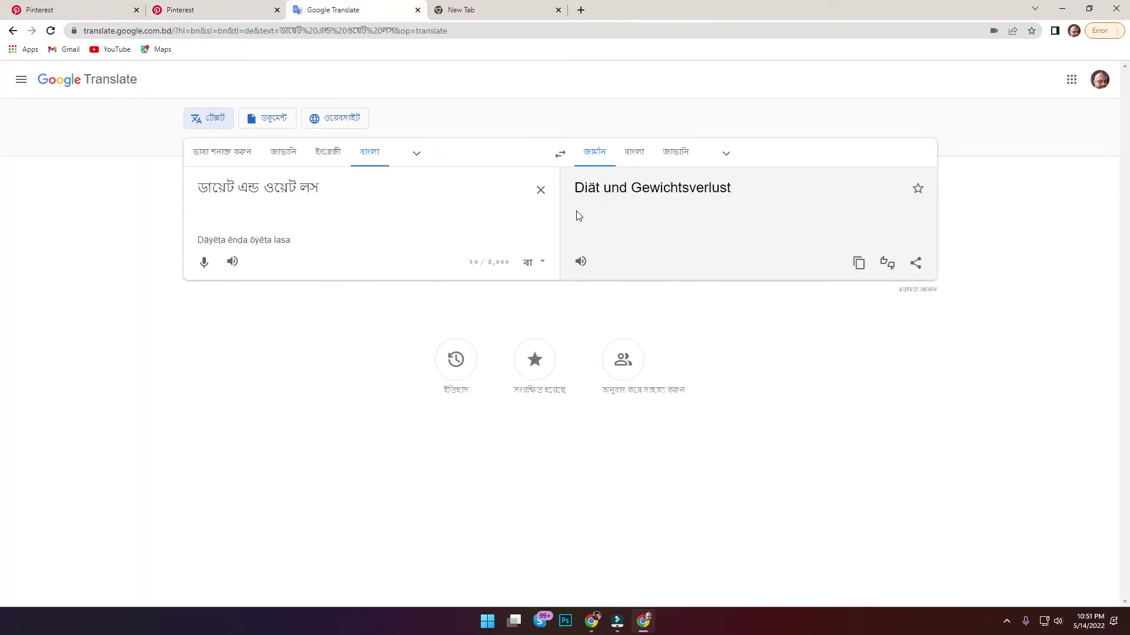
left_click(541, 190)
left_click(206, 250)
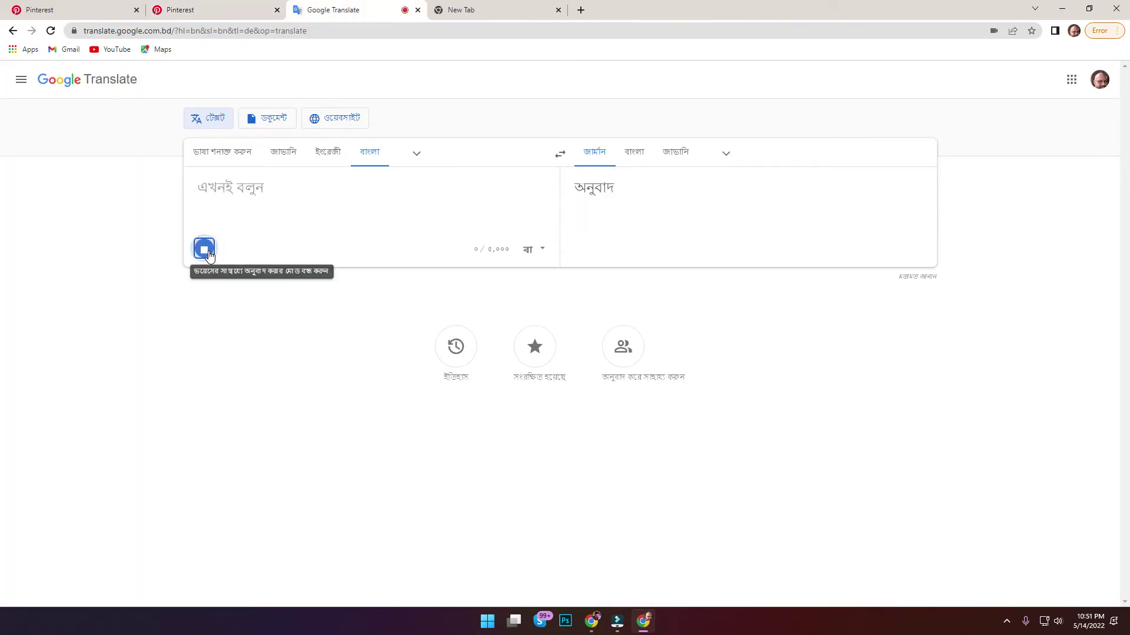
left_click(206, 257)
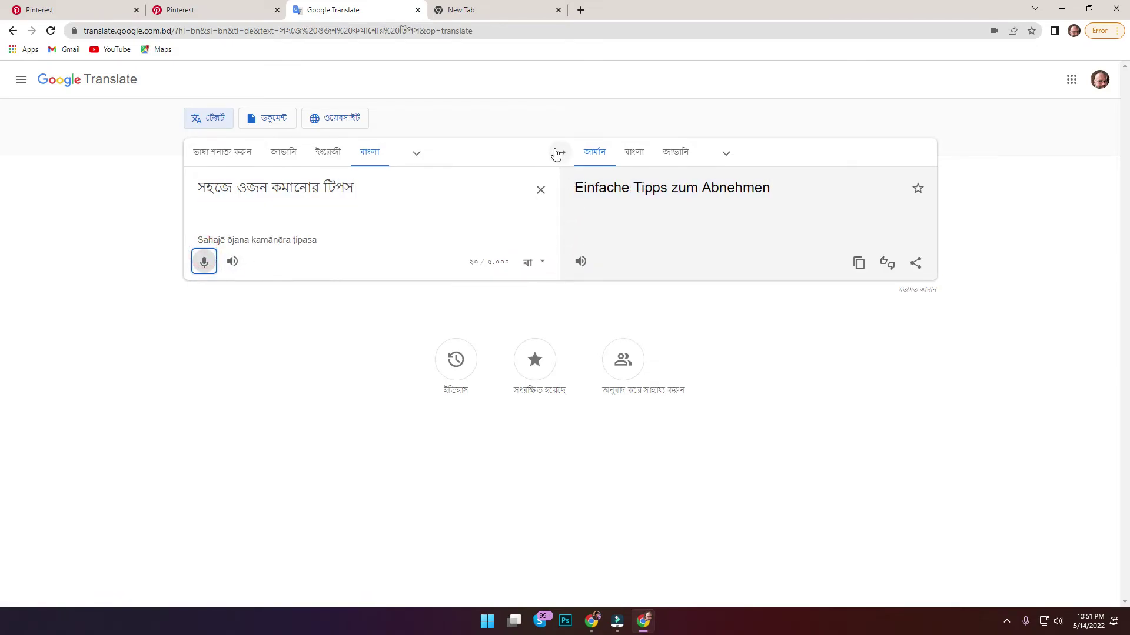
left_click(559, 154)
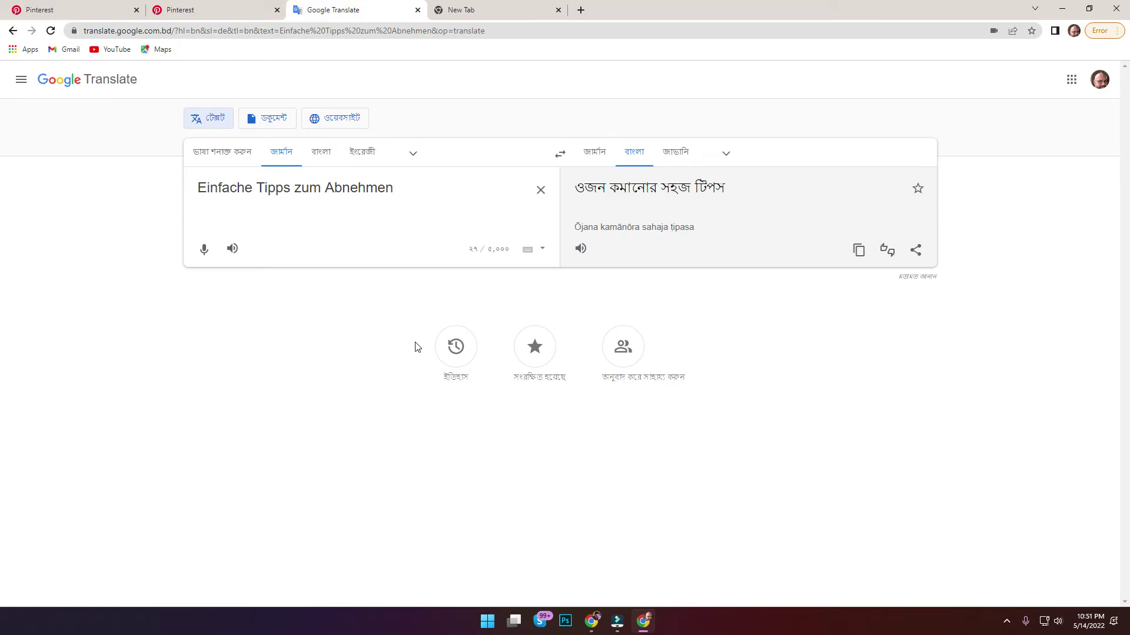
triple_click(297, 189)
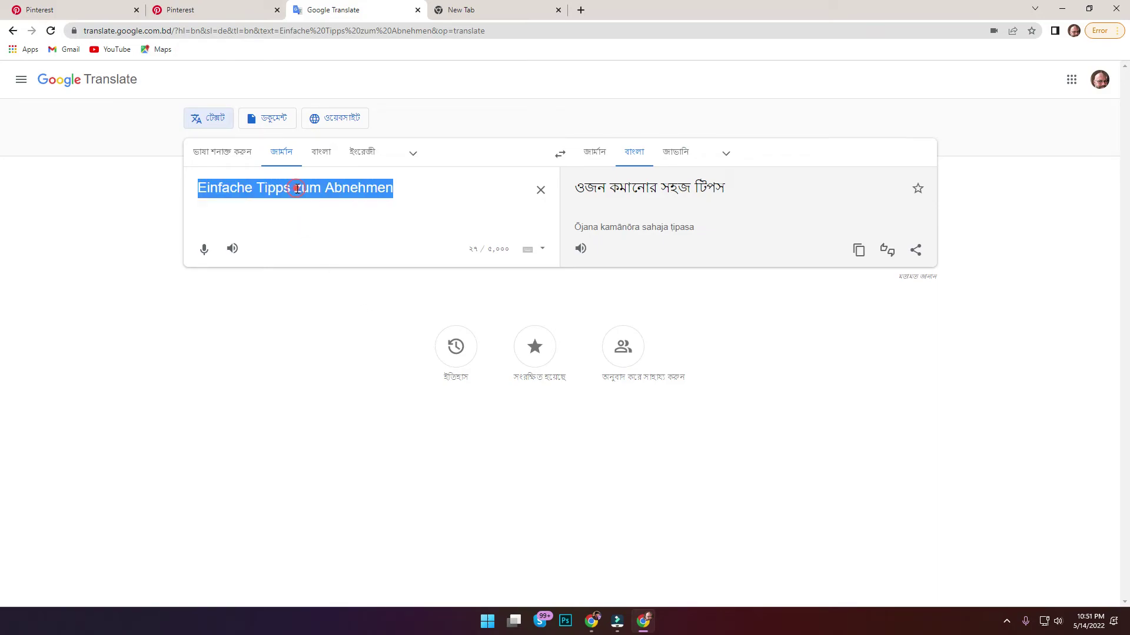
right_click(297, 189)
left_click(331, 238)
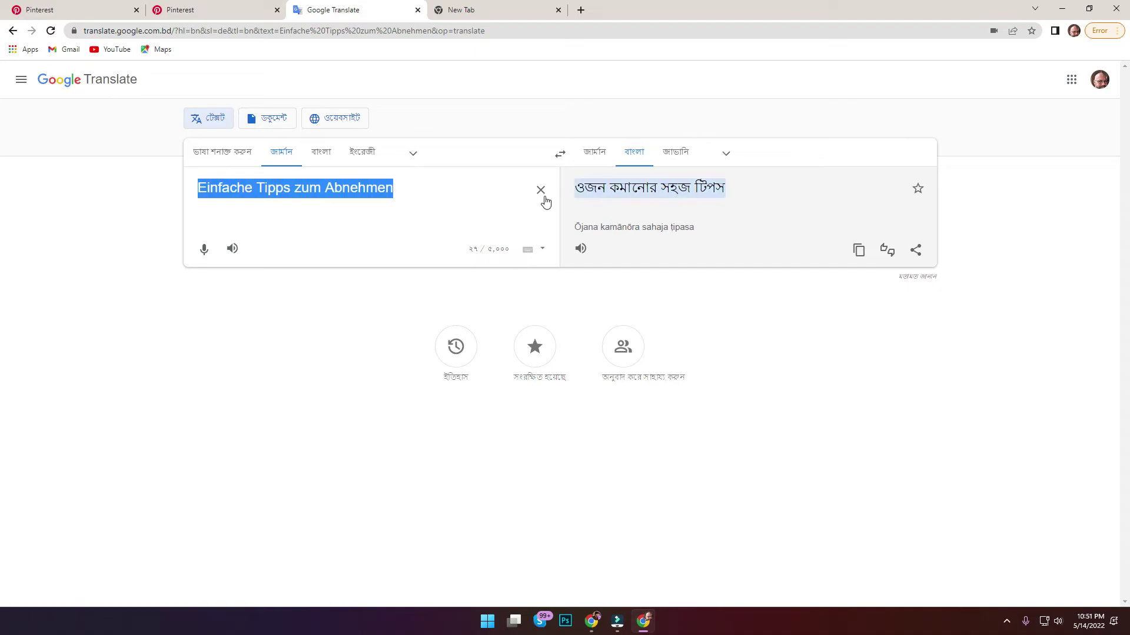
Return to Pinterest and paste Einfache Tipps zum Abnehmen as the new board's name.
left_click(183, 8)
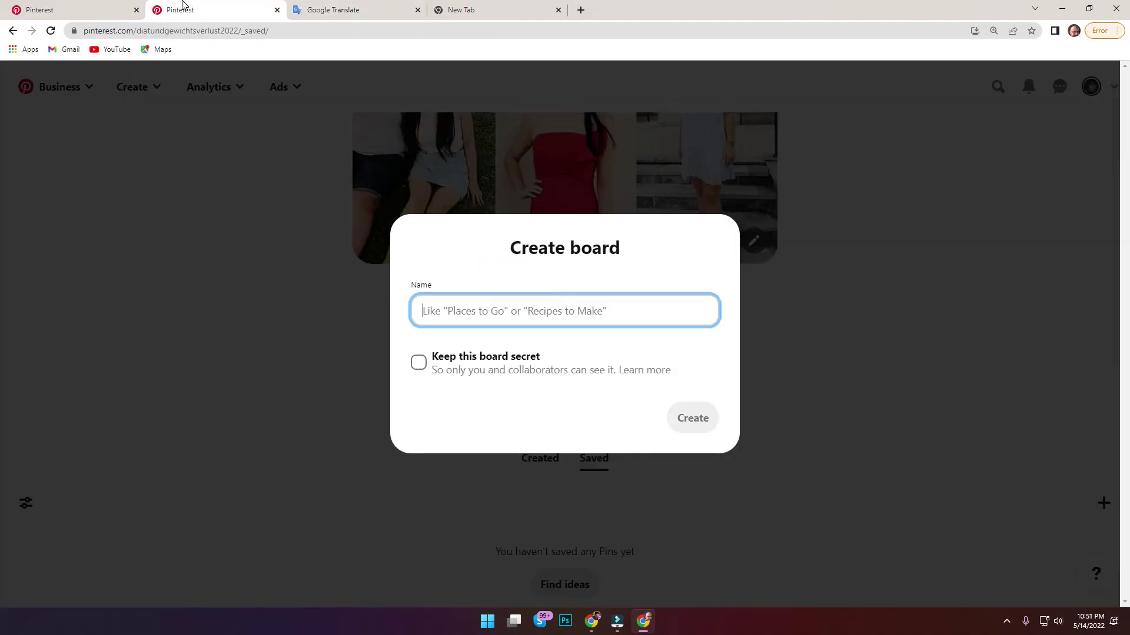
right_click(469, 310)
left_click(496, 407)
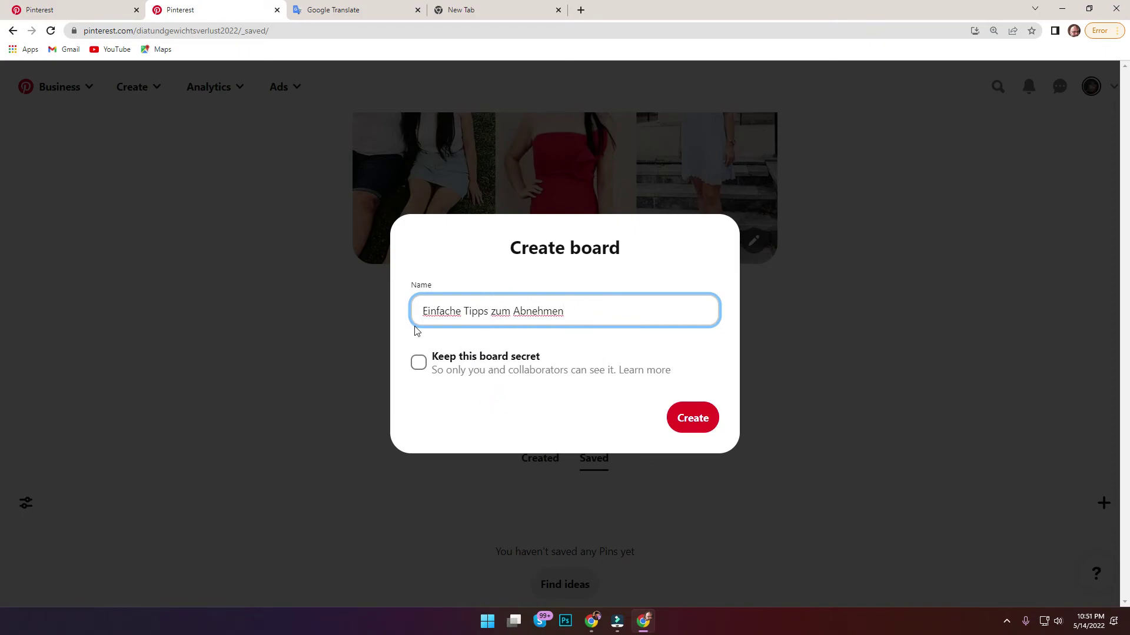
Rewrite the board name as the hashtag #Einfache_Tipps_zum_Abnehmen with underscores between the words, and create the board.
left_click(424, 311)
left_click(466, 310)
left_click(424, 310)
type("#")
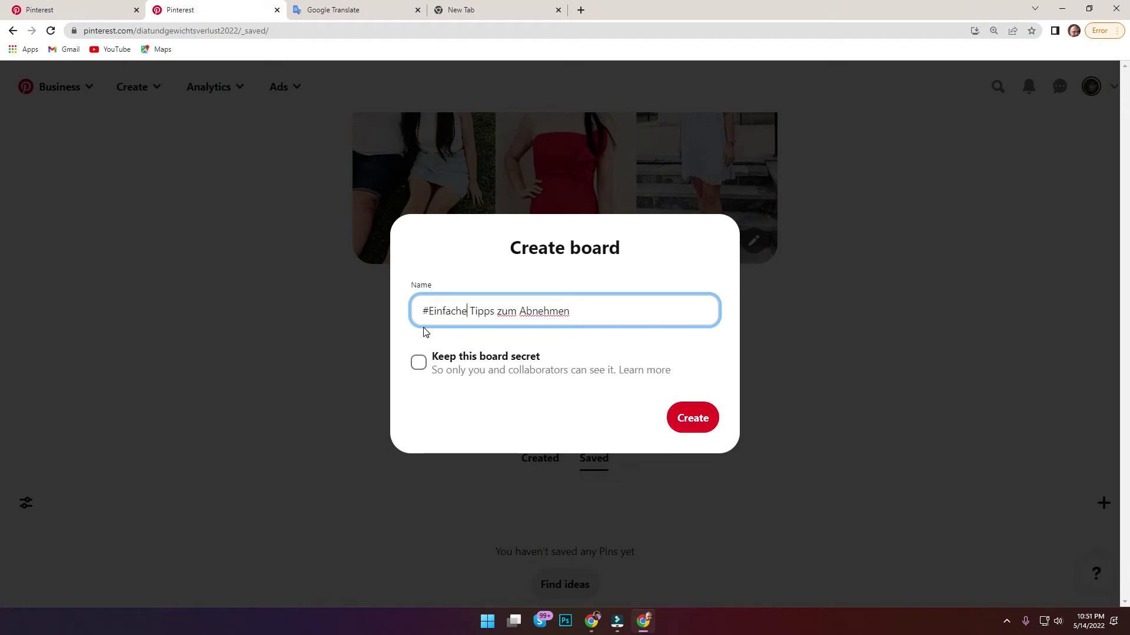
key("BackSpace")
type("_")
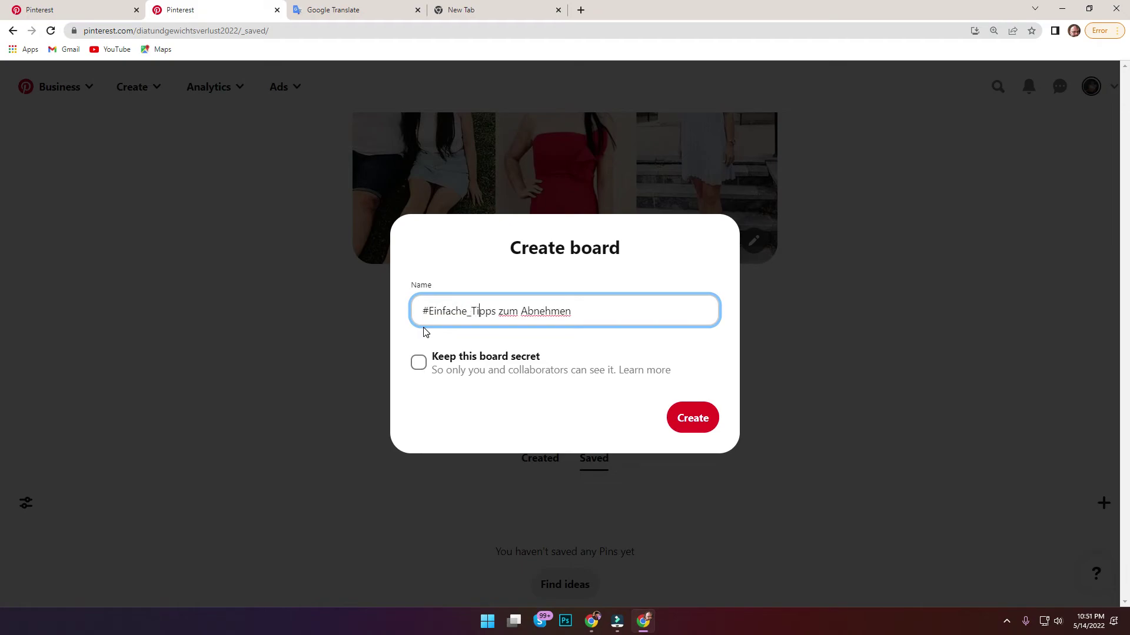
key("BackSpace")
type("_")
key("BackSpace")
type("_")
left_click(694, 419)
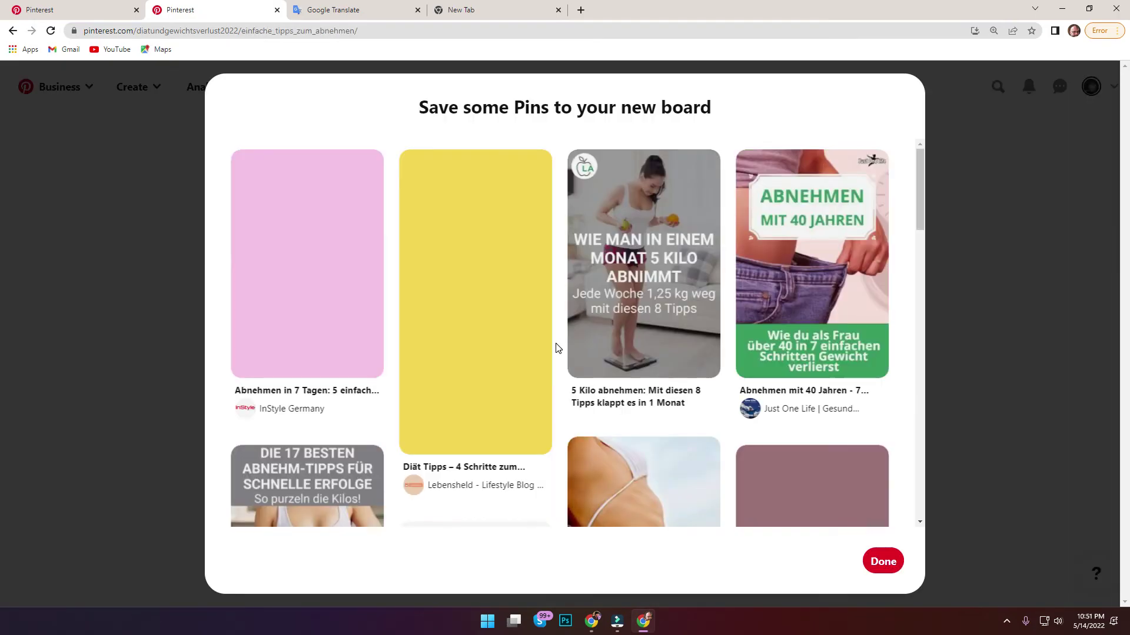
Look through the pins suggested for the new board and finish its setup without saving any.
mouse_move(382, 254)
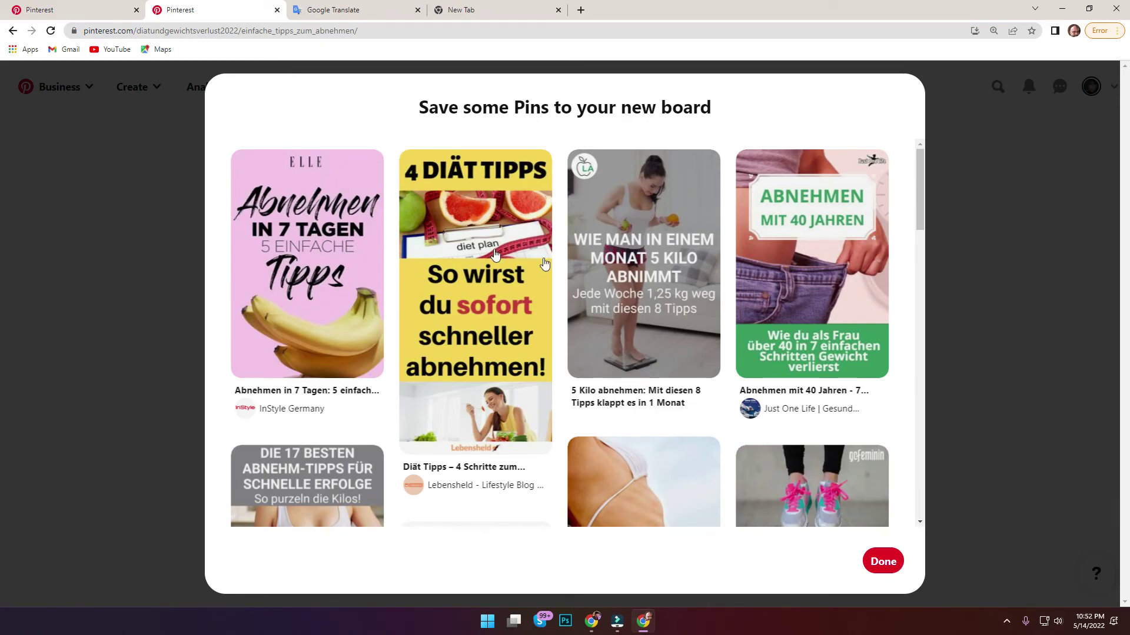
scroll(631, 433, "down", 2)
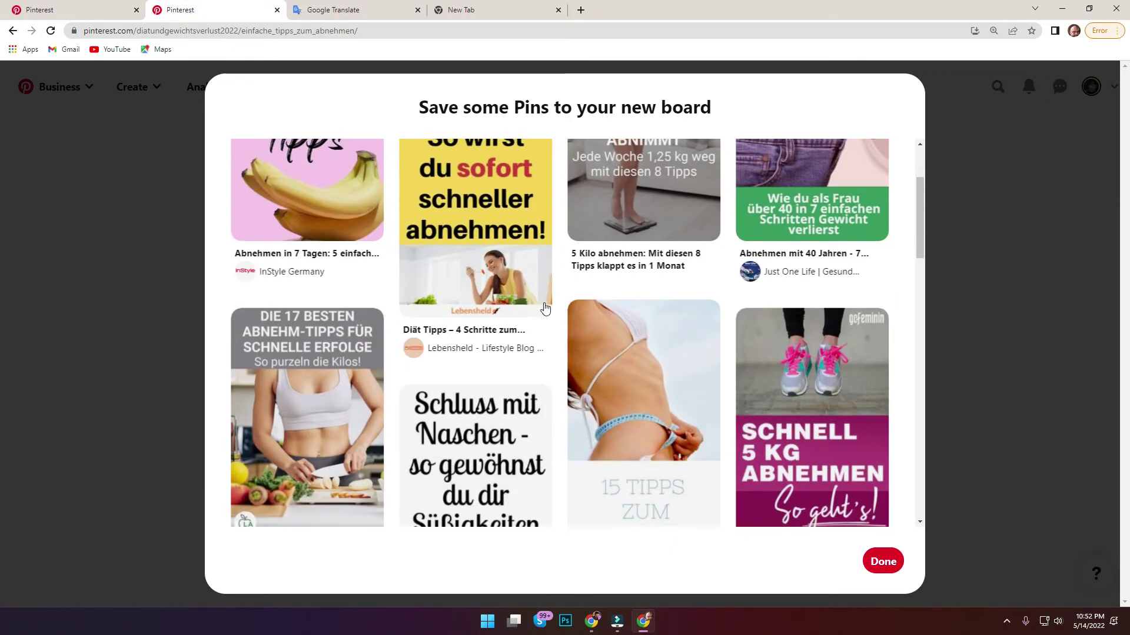
scroll(486, 265, "down", 8)
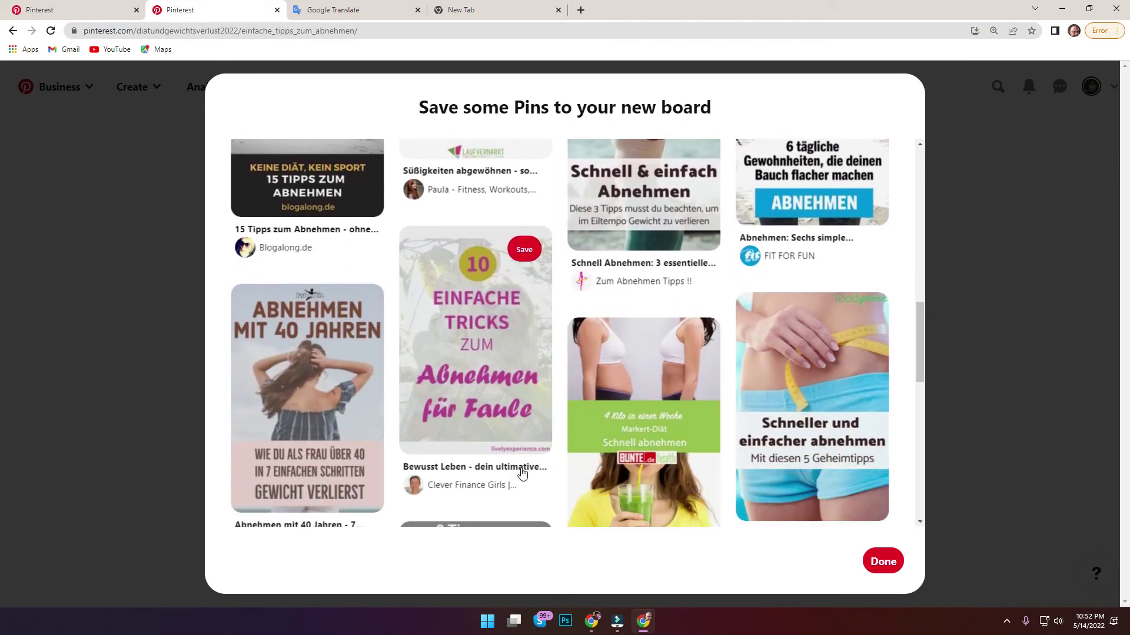
scroll(469, 327, "down", 5)
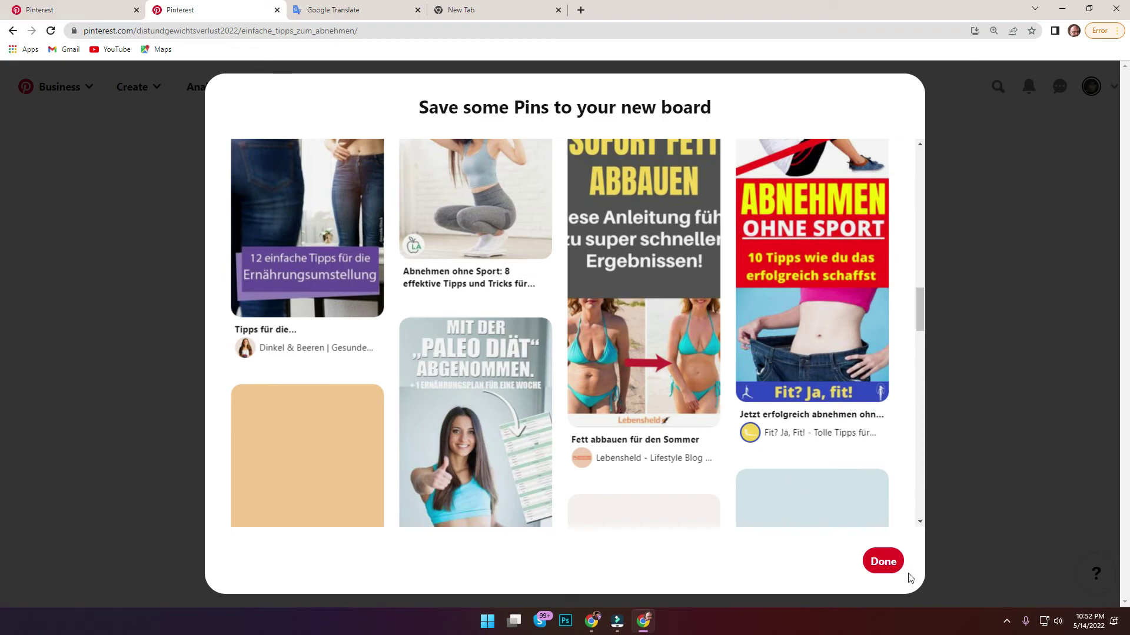
left_click(898, 563)
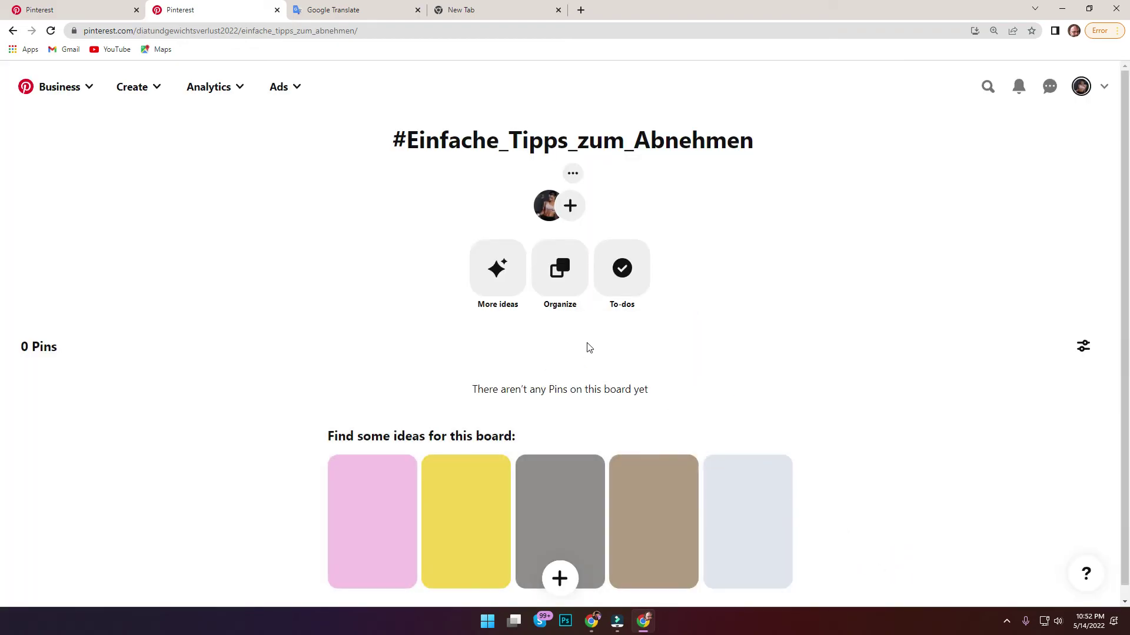
Open the business profile page and review its saved boards and created pins.
left_click(1081, 88)
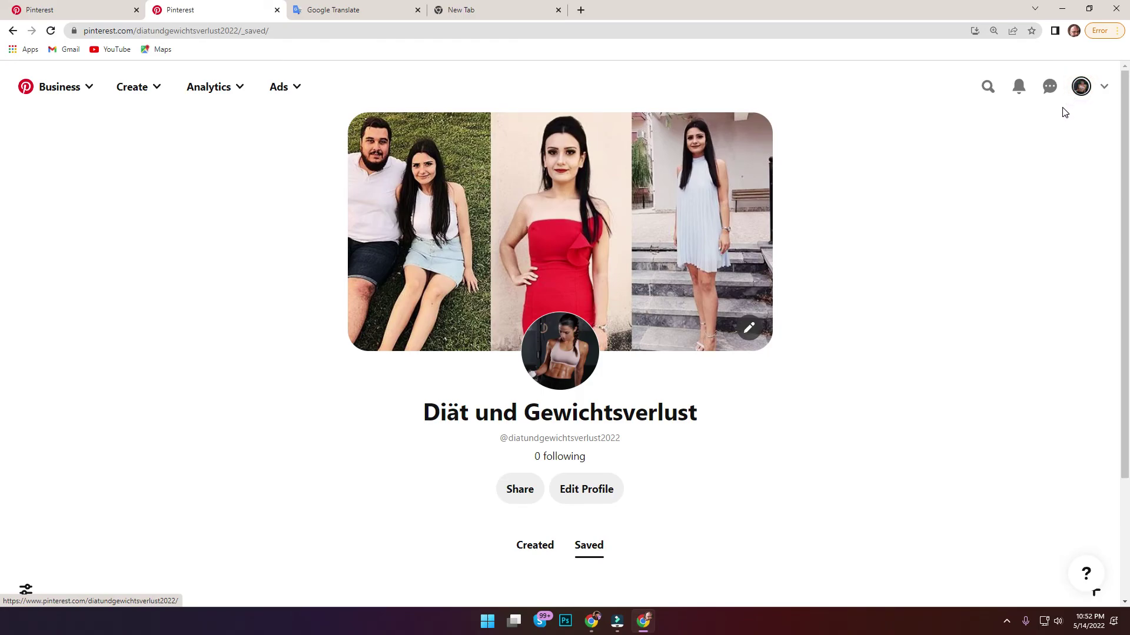
scroll(651, 335, "down", 3)
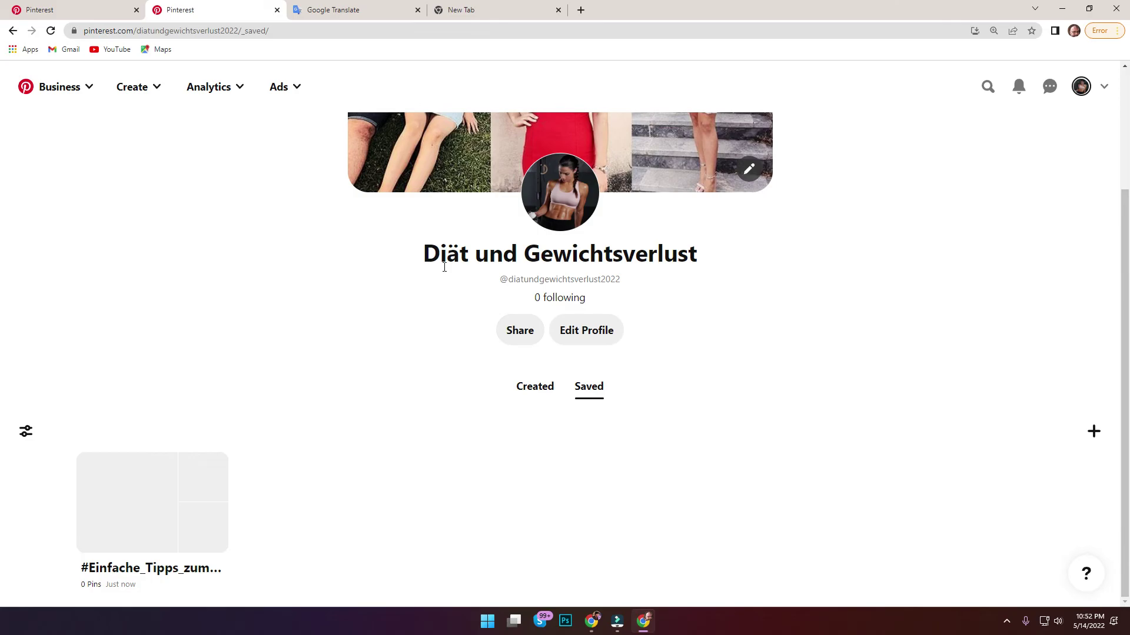
scroll(326, 293, "up", 3)
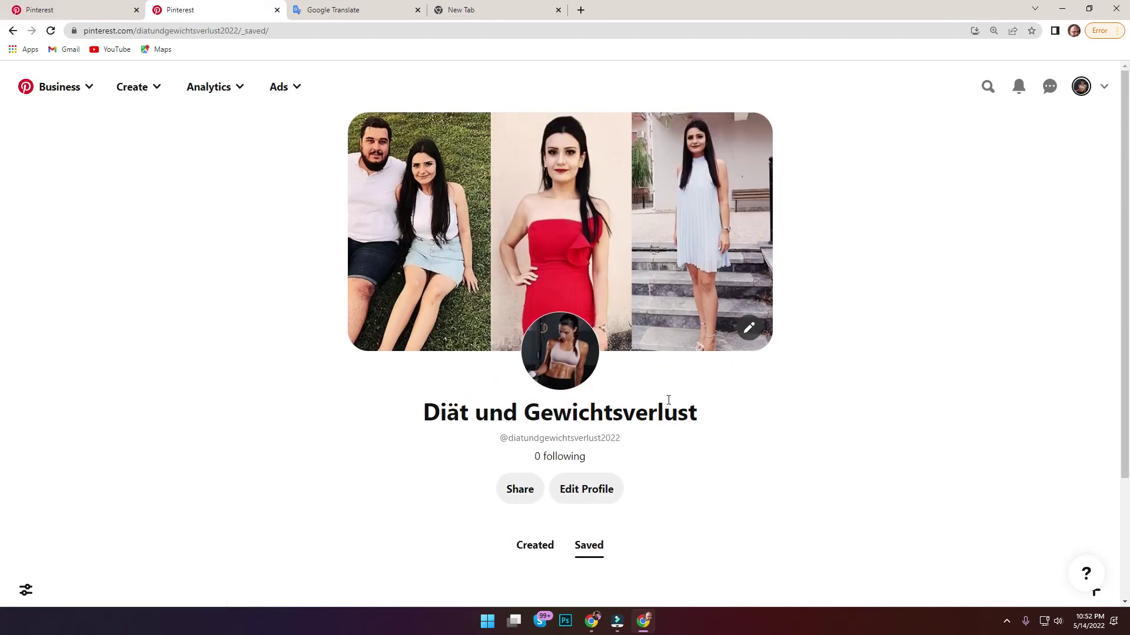
scroll(647, 394, "down", 2)
left_click(534, 406)
scroll(528, 388, "down", 2)
scroll(479, 383, "up", 3)
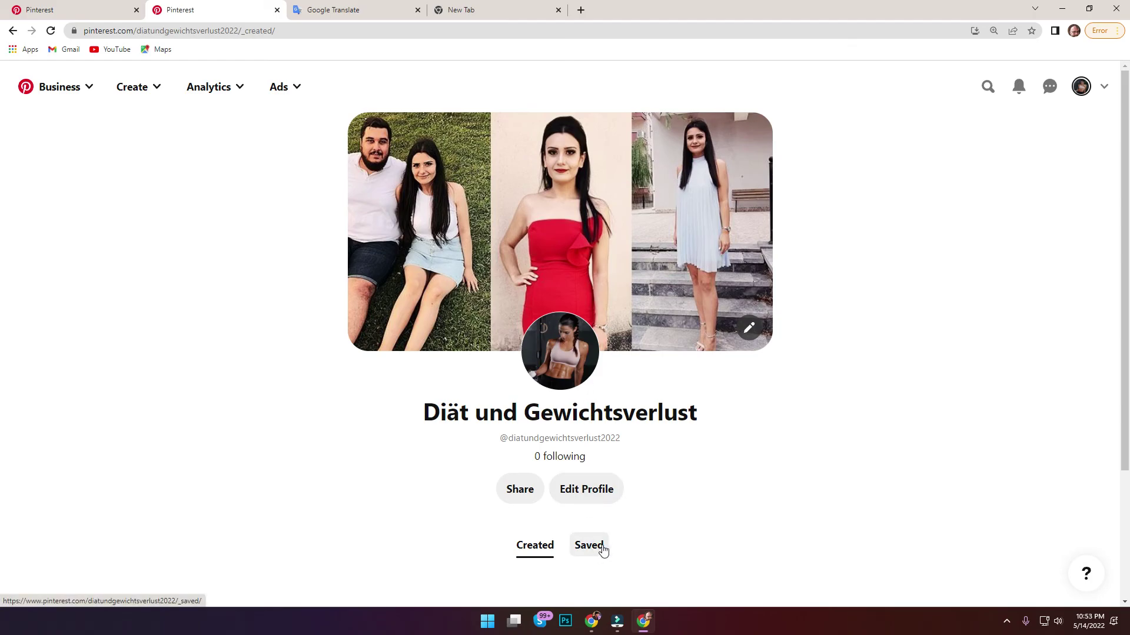
Switch to the browser window with the YouTube channel and open the channel's playlists.
mouse_move(592, 621)
left_click(553, 557)
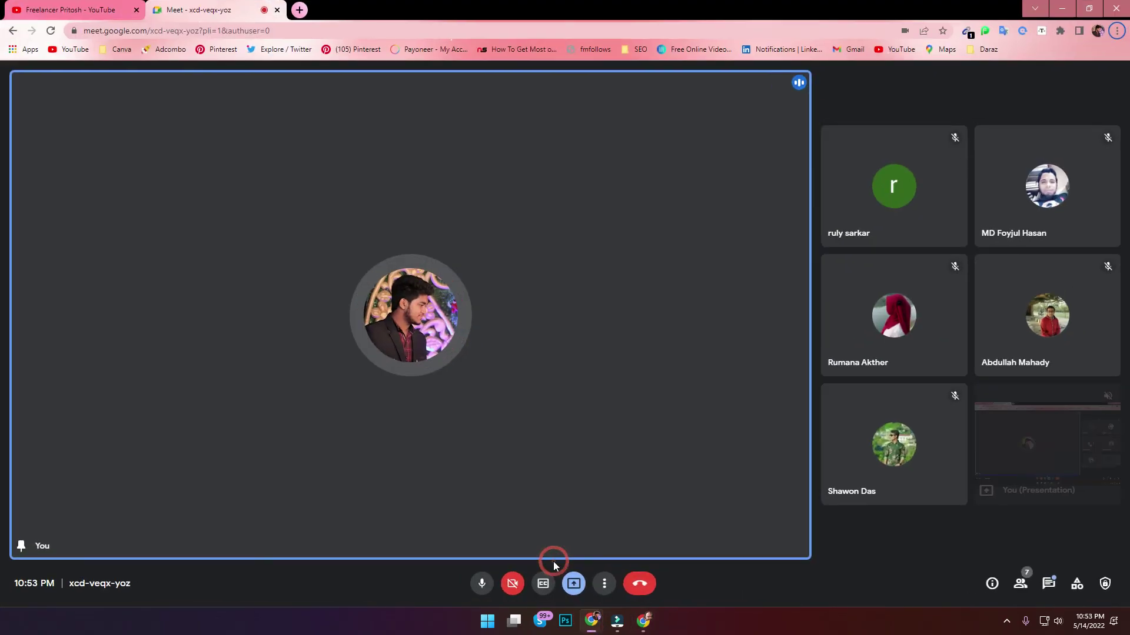
left_click(83, 5)
scroll(525, 278, "up", 10)
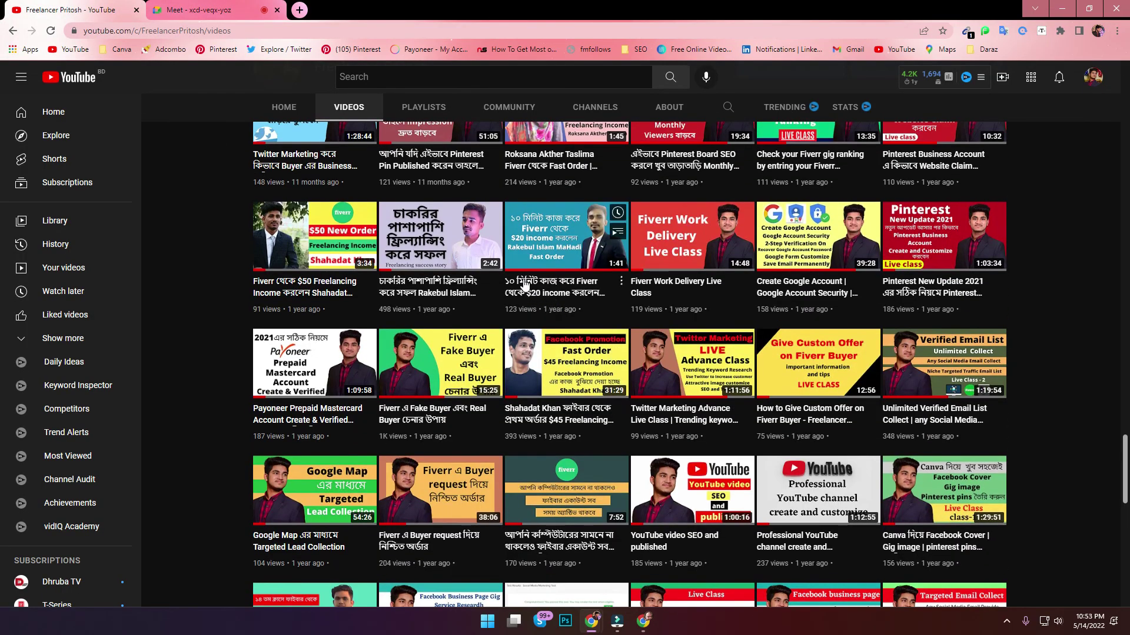
scroll(525, 279, "up", 10)
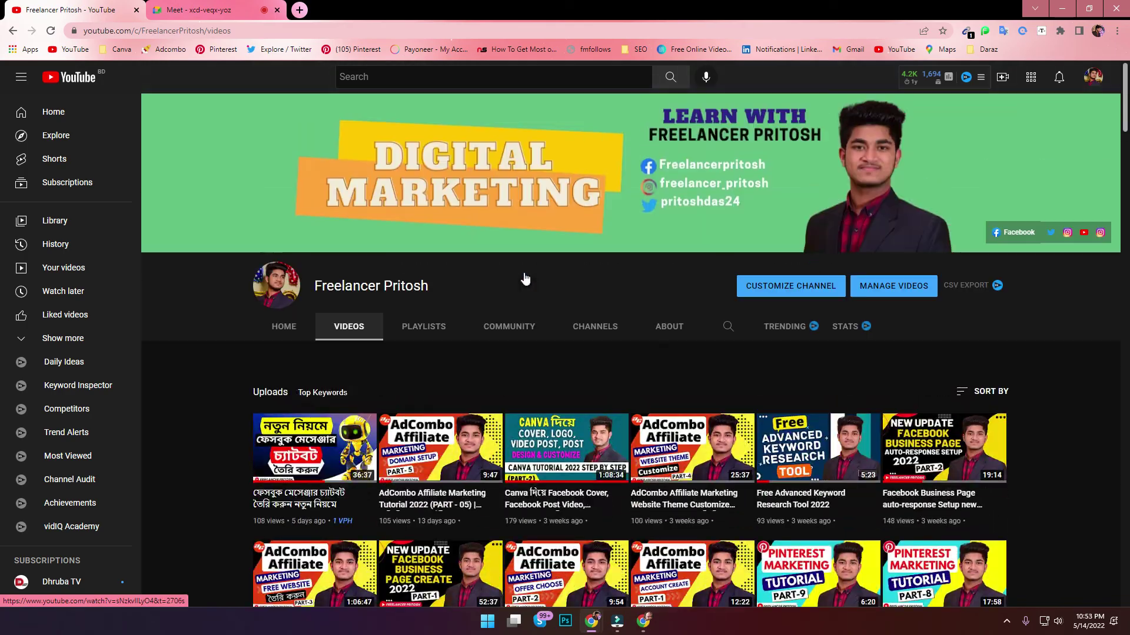
left_click(428, 333)
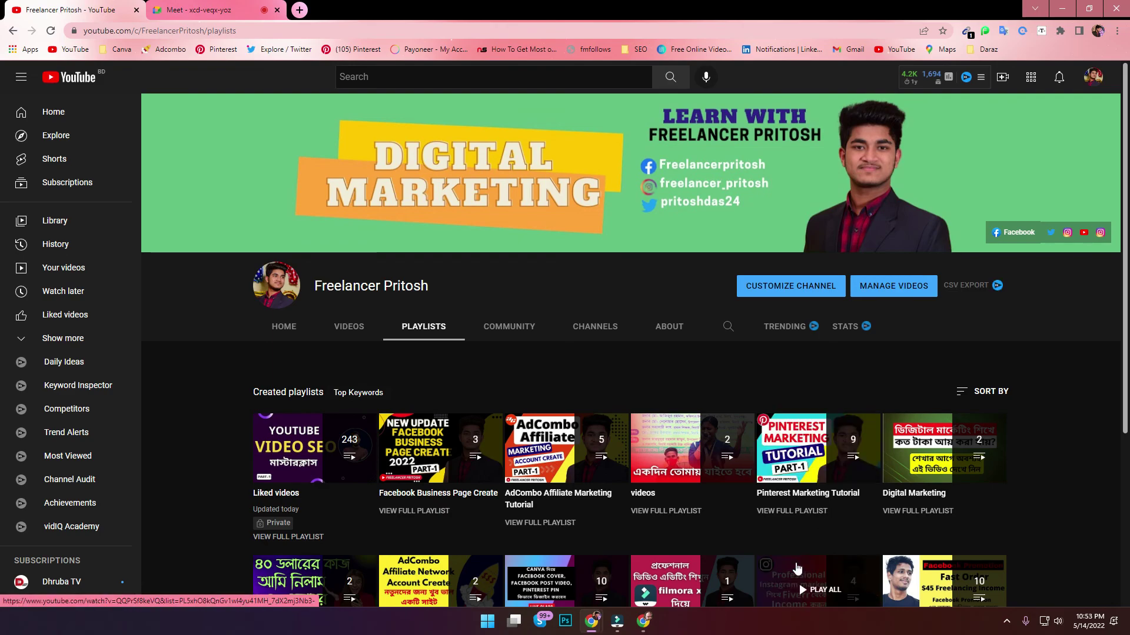
Look through the videos in the Pinterest Marketing Tutorial playlist with playback paused, and return to the Pinterest profile window.
left_click(822, 452)
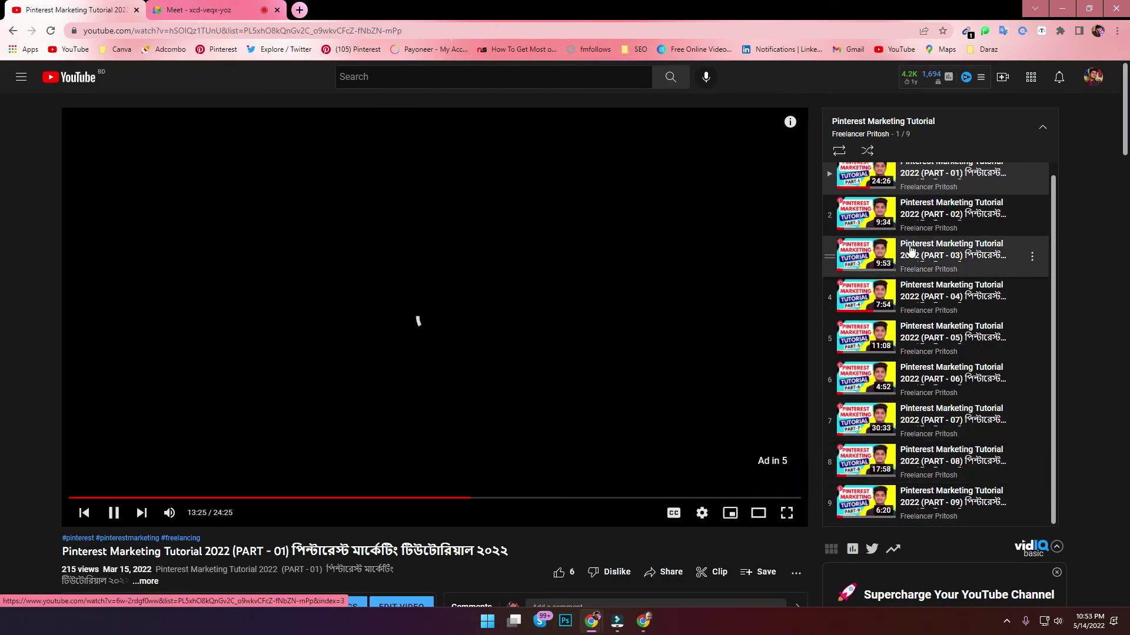
scroll(921, 393, "down", 5)
scroll(921, 393, "up", 5)
left_click(317, 286)
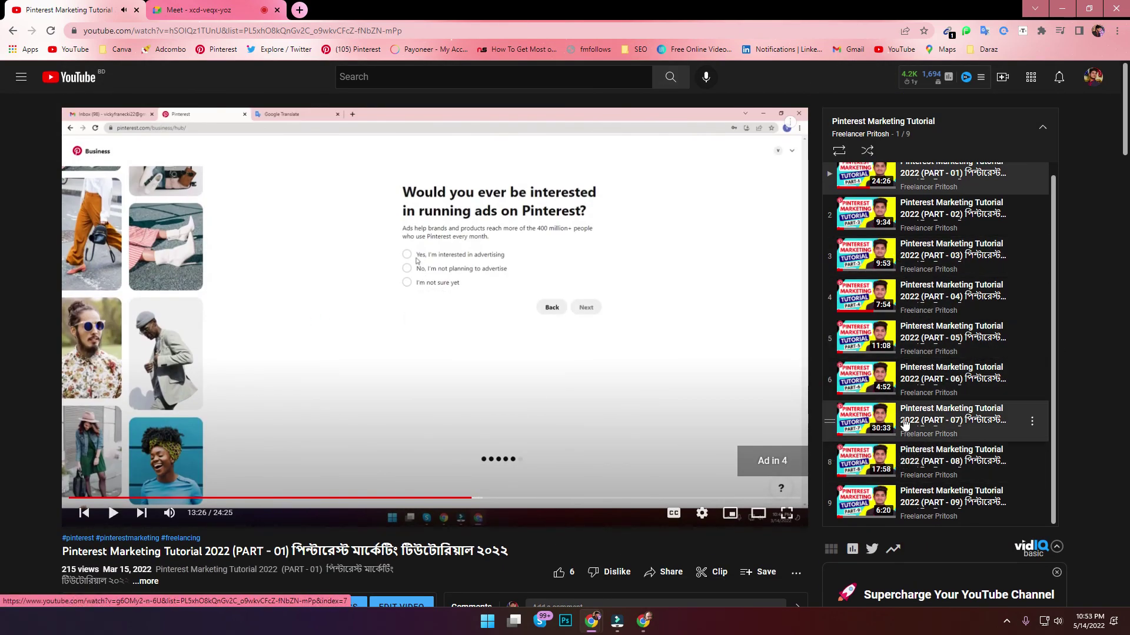
left_click(888, 122)
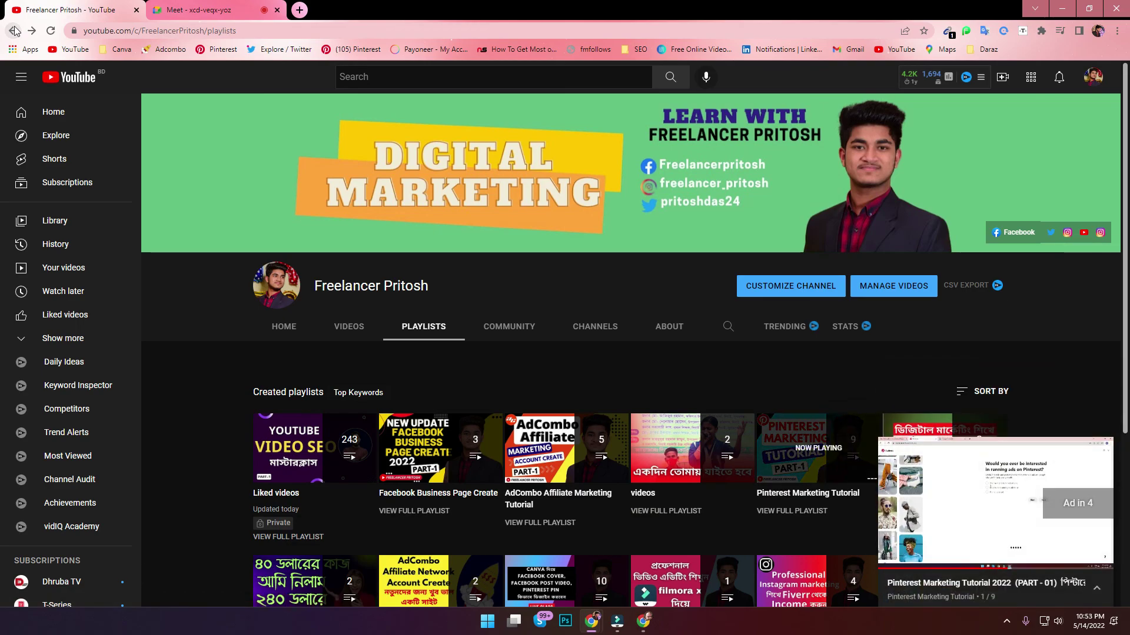
left_click(1099, 453)
left_click(1054, 10)
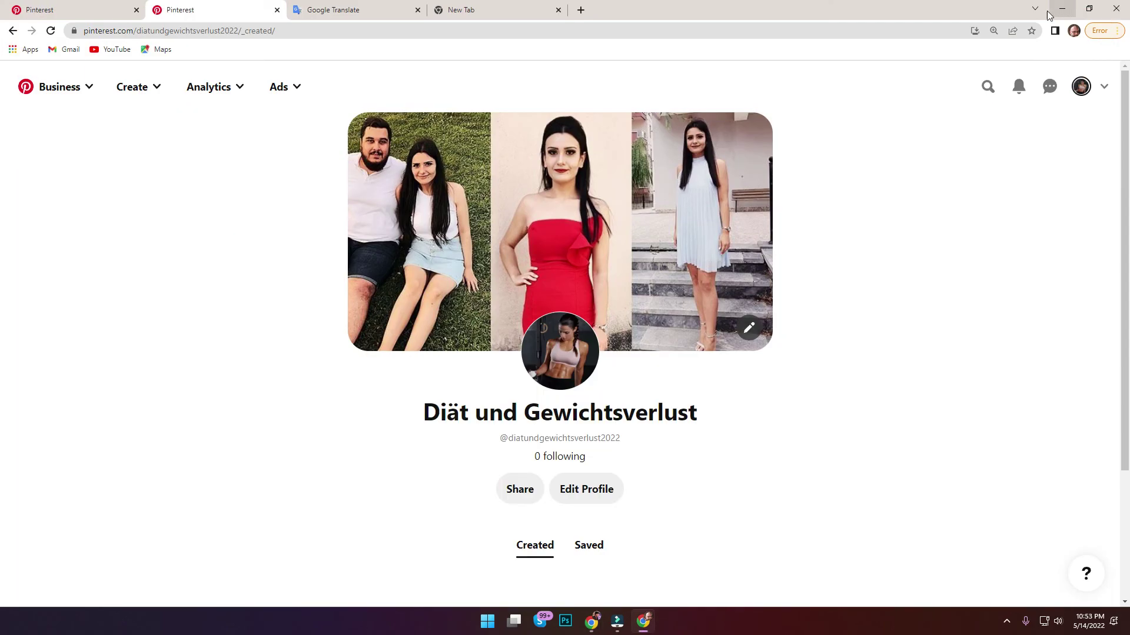